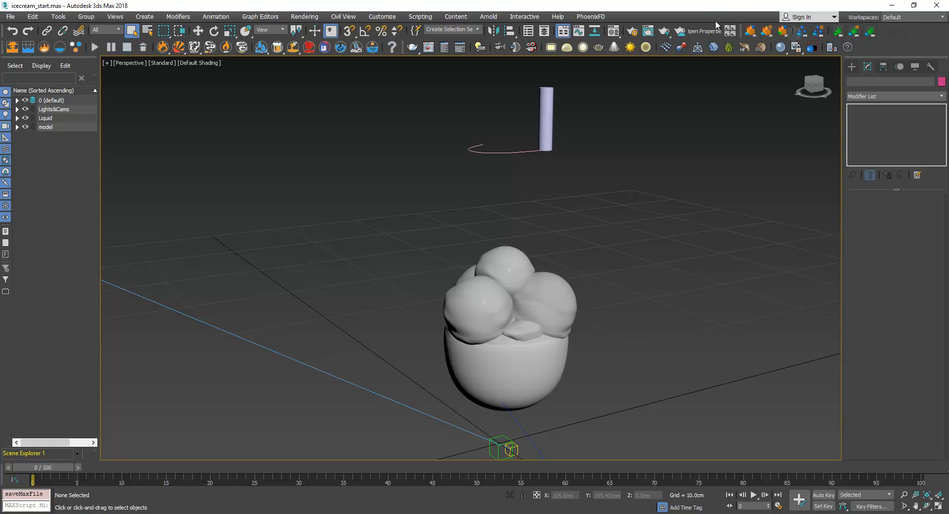
Inspect the liquid emitter cylinder and the glass, viewing the ice cream model from several angles
{"action": "left_click", "coordinate": [548, 121]}
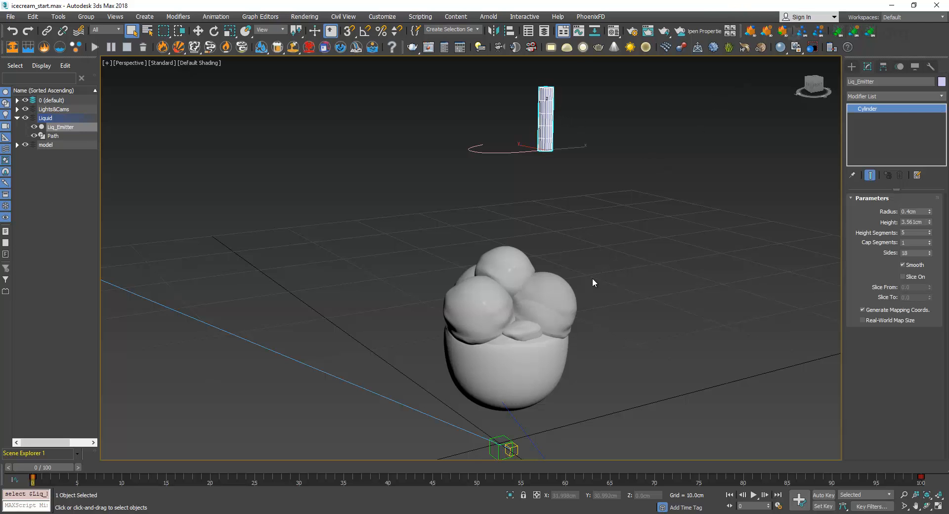
{"action": "middle_click_drag", "start_coordinate": [608, 278], "coordinate": [589, 286], "text": "alt"}
{"action": "key", "text": "w"}
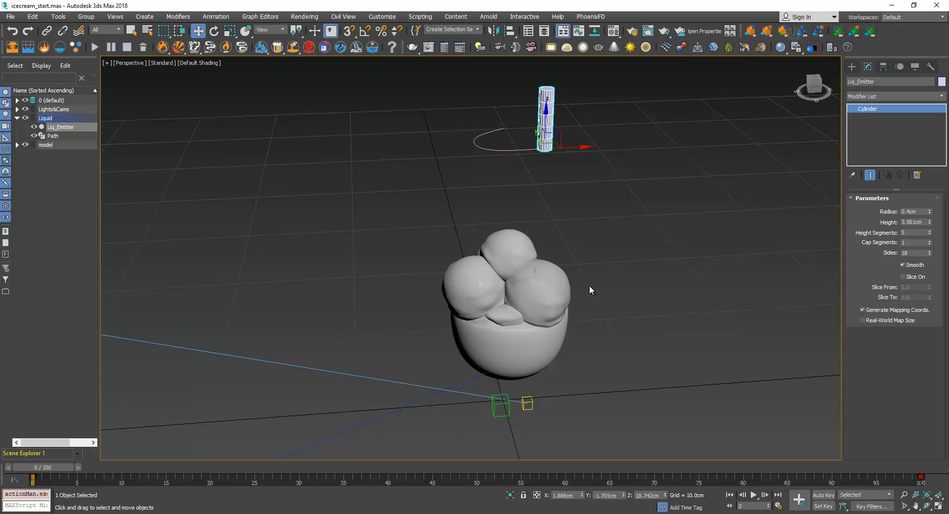
{"action": "middle_click_drag", "start_coordinate": [583, 298], "coordinate": [572, 366], "text": "alt"}
{"action": "left_click", "coordinate": [576, 292]}
{"action": "left_click", "coordinate": [563, 391]}
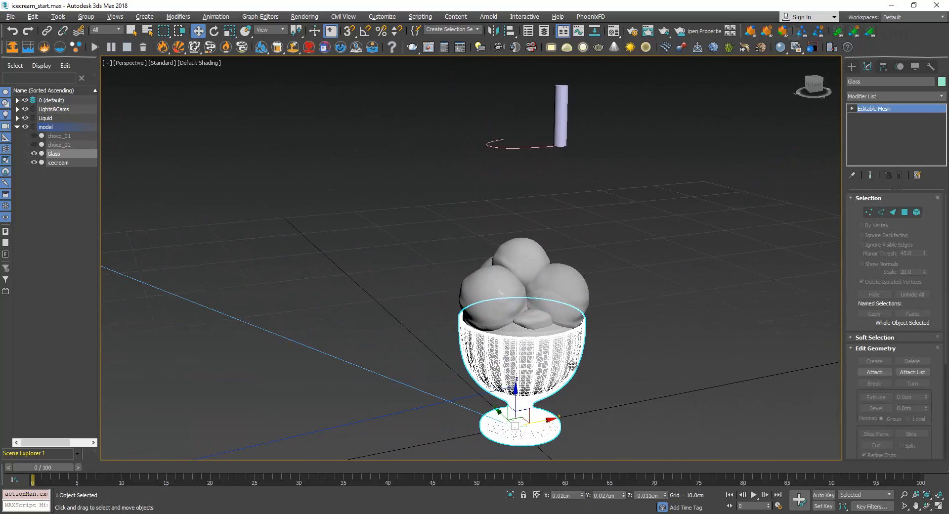
{"action": "left_click", "coordinate": [604, 226]}
{"action": "middle_click_drag", "start_coordinate": [627, 286], "coordinate": [643, 267], "text": "alt"}
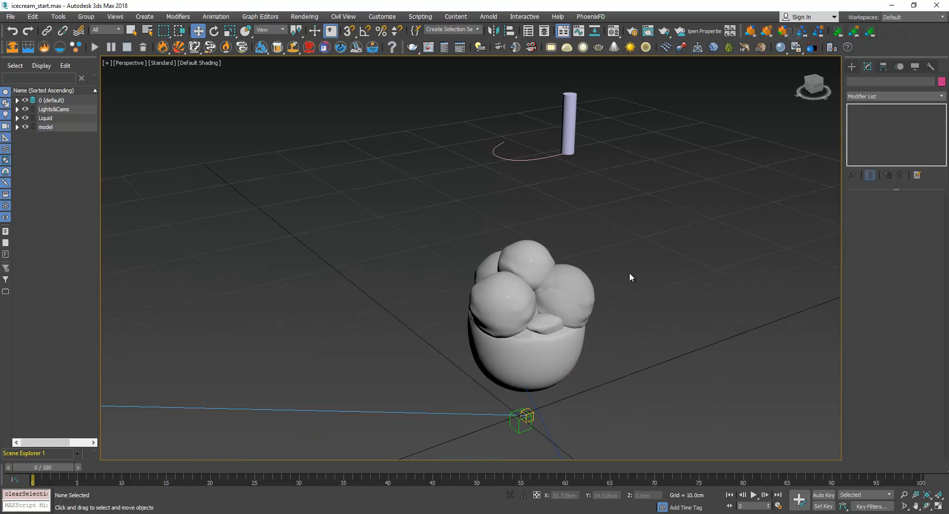
Check the scene through Camera001, return to the perspective view and select the emitter cylinder
{"action": "key", "text": "c"}
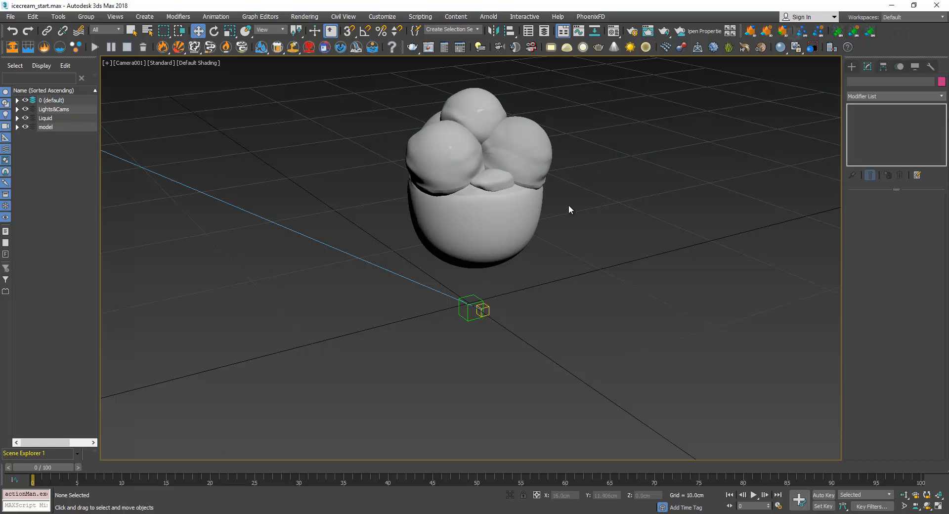
{"action": "key", "text": "p"}
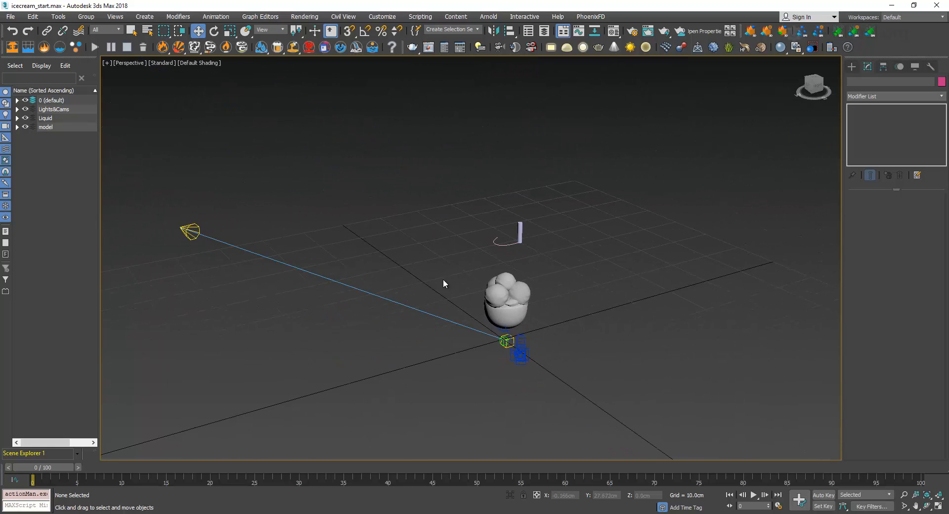
{"action": "scroll", "coordinate": [518, 236], "scroll_direction": "up", "scroll_amount": 8}
{"action": "left_click", "coordinate": [556, 178]}
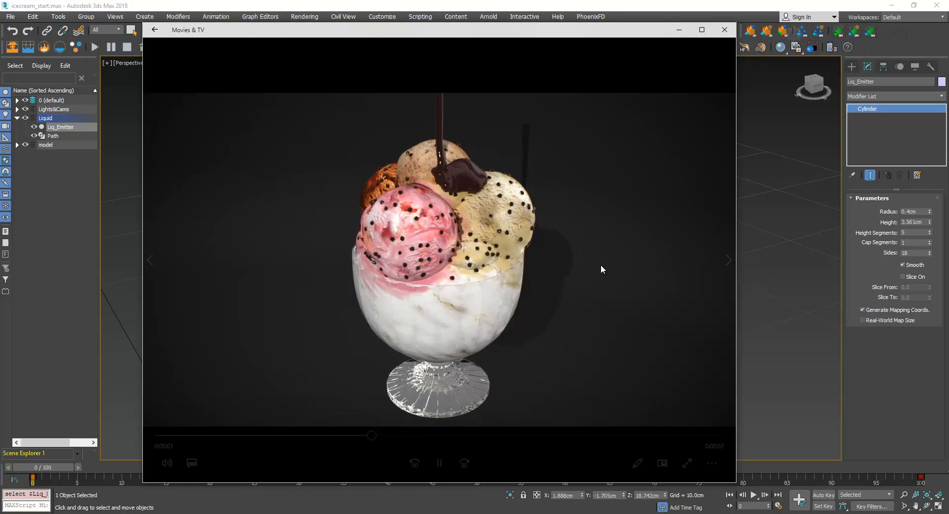
Pause the choko_01 reference video, scrub through the chocolate pouring over the ice cream, and close the player
{"action": "left_click", "coordinate": [439, 463]}
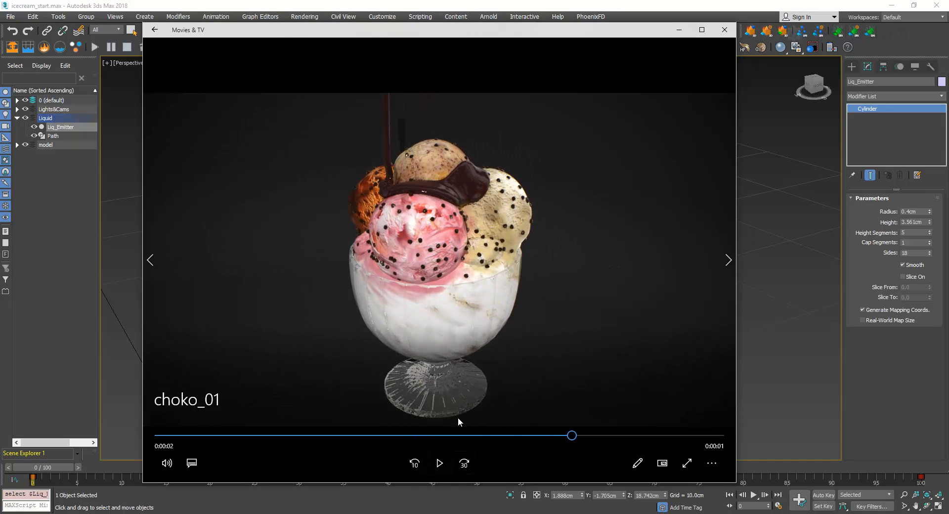
{"action": "left_click_drag", "start_coordinate": [435, 435], "coordinate": [458, 428]}
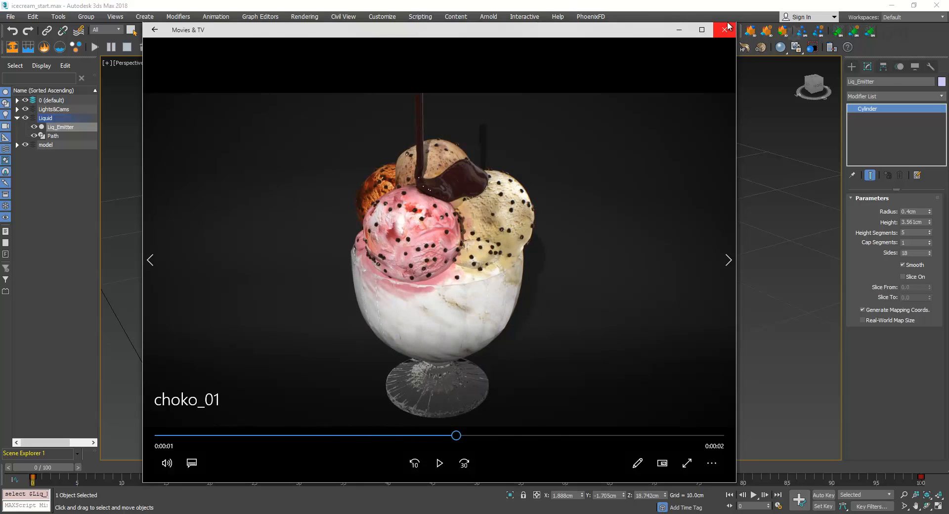
{"action": "left_click", "coordinate": [725, 29]}
Select the curved path at the emitter's base and scrub the timeline to preview the emitter's movement along it
{"action": "scroll", "coordinate": [603, 302], "scroll_direction": "down", "scroll_amount": 6}
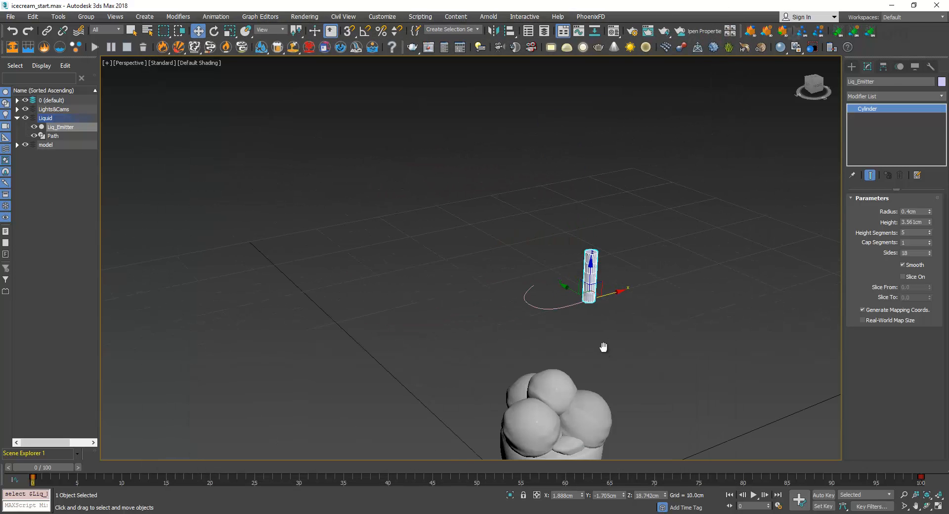
{"action": "middle_click_drag", "start_coordinate": [603, 349], "coordinate": [575, 245]}
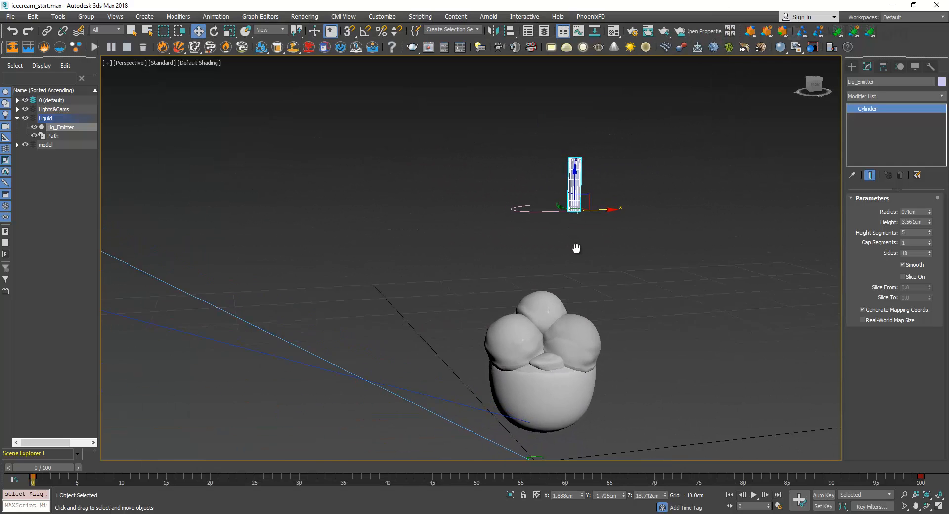
{"action": "scroll", "coordinate": [577, 251], "scroll_direction": "up", "scroll_amount": 3}
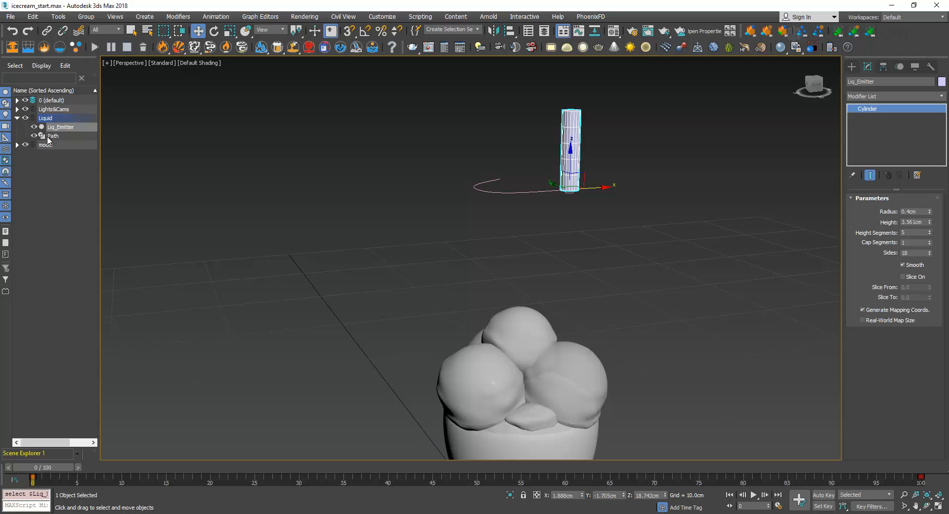
{"action": "left_click", "coordinate": [484, 143]}
{"action": "left_click", "coordinate": [512, 193]}
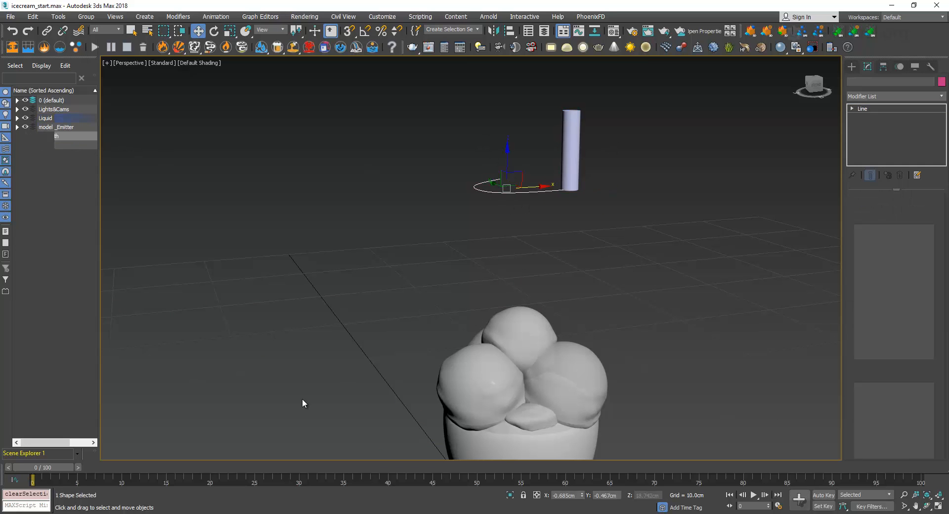
{"action": "left_click_drag", "start_coordinate": [59, 468], "coordinate": [5, 454]}
Examine the motion controllers assigned to the Path spline, including its position controller
{"action": "left_click", "coordinate": [883, 67]}
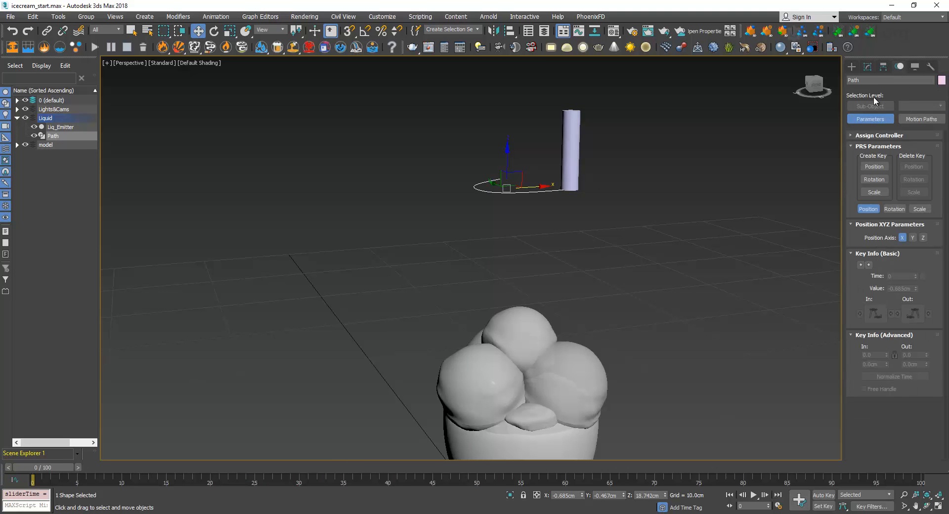
{"action": "left_click", "coordinate": [900, 67]}
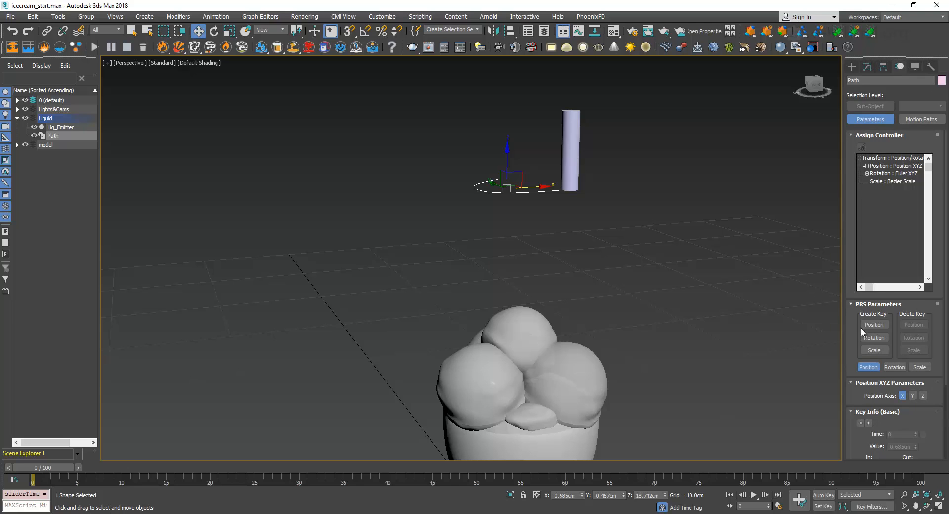
{"action": "scroll", "coordinate": [870, 404], "scroll_direction": "down", "scroll_amount": 3}
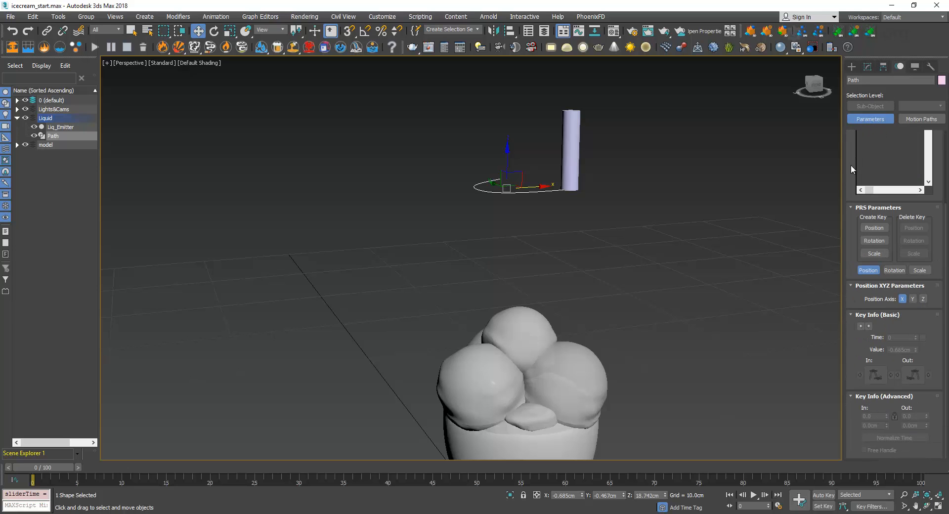
{"action": "scroll", "coordinate": [848, 157], "scroll_direction": "up", "scroll_amount": 3}
{"action": "left_click", "coordinate": [892, 164]}
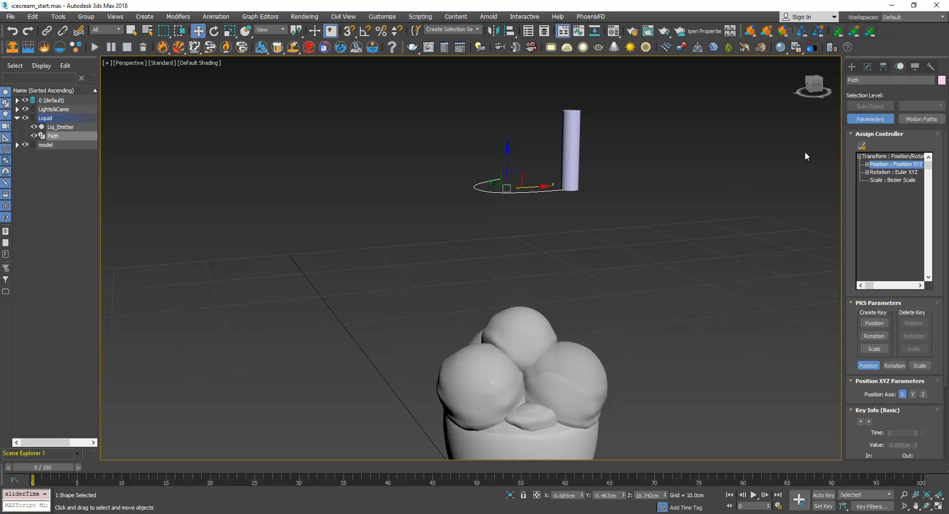
Select Liq_Emitter, review its position controller and path parameters, and scrub the timeline to check its motion
{"action": "left_click_drag", "start_coordinate": [631, 102], "coordinate": [488, 131]}
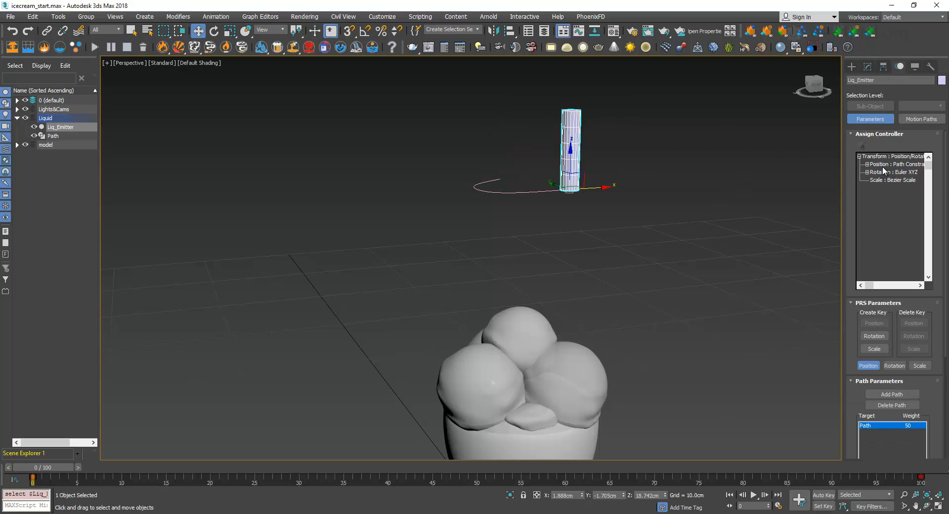
{"action": "scroll", "coordinate": [869, 346], "scroll_direction": "down", "scroll_amount": 3}
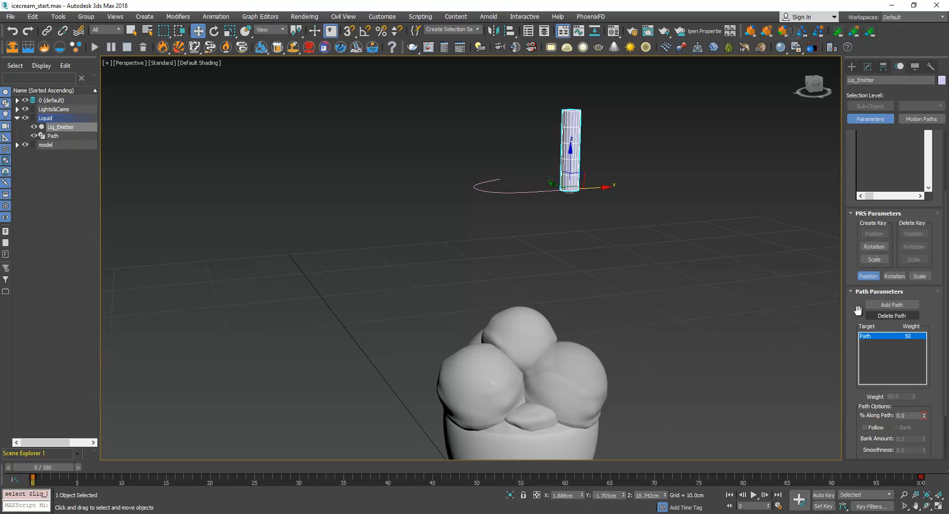
{"action": "scroll", "coordinate": [858, 310], "scroll_direction": "down", "scroll_amount": 2}
{"action": "left_click_drag", "start_coordinate": [62, 467], "coordinate": [26, 458]}
Create a MaxLiquid fluid object on the grid beside the ice cream glass, with an icon size of about 7.35 cm
{"action": "left_click", "coordinate": [851, 67]}
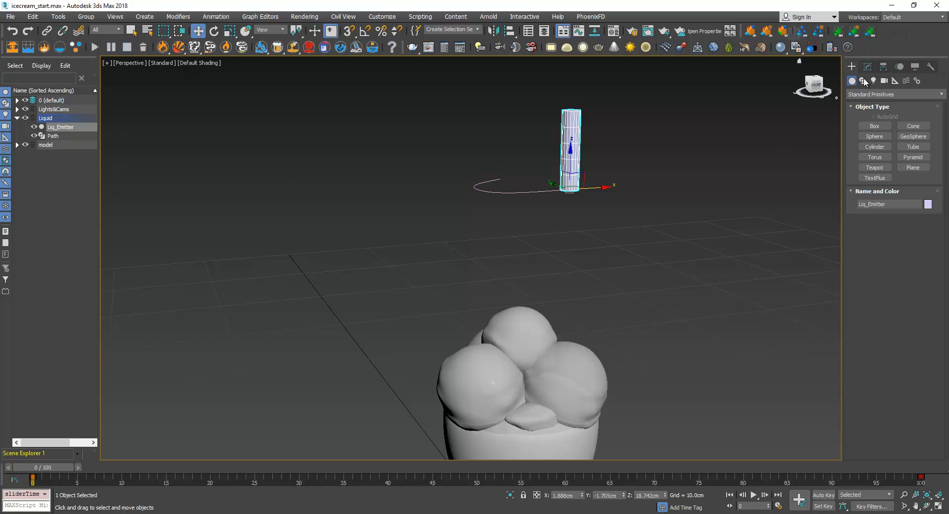
{"action": "left_click", "coordinate": [864, 94]}
{"action": "scroll", "coordinate": [883, 244], "scroll_direction": "down", "scroll_amount": 2}
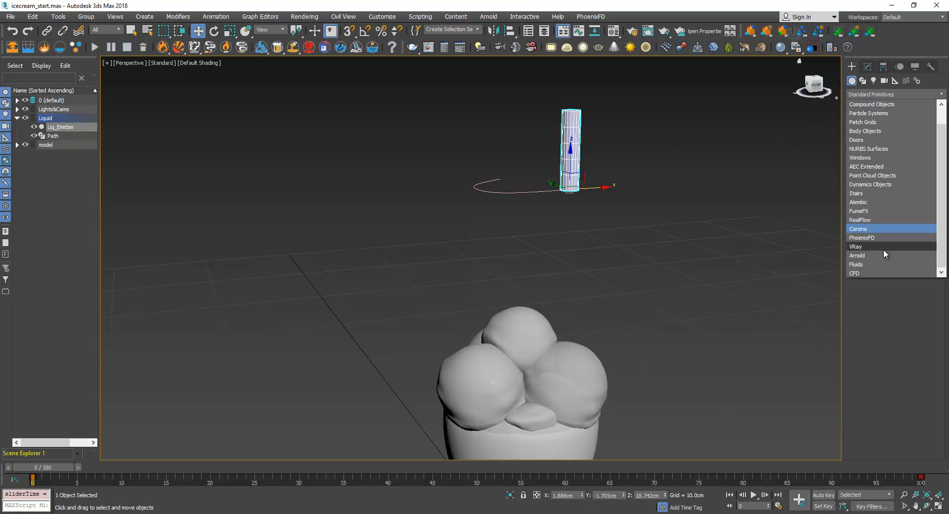
{"action": "left_click", "coordinate": [876, 262]}
{"action": "left_click", "coordinate": [875, 125]}
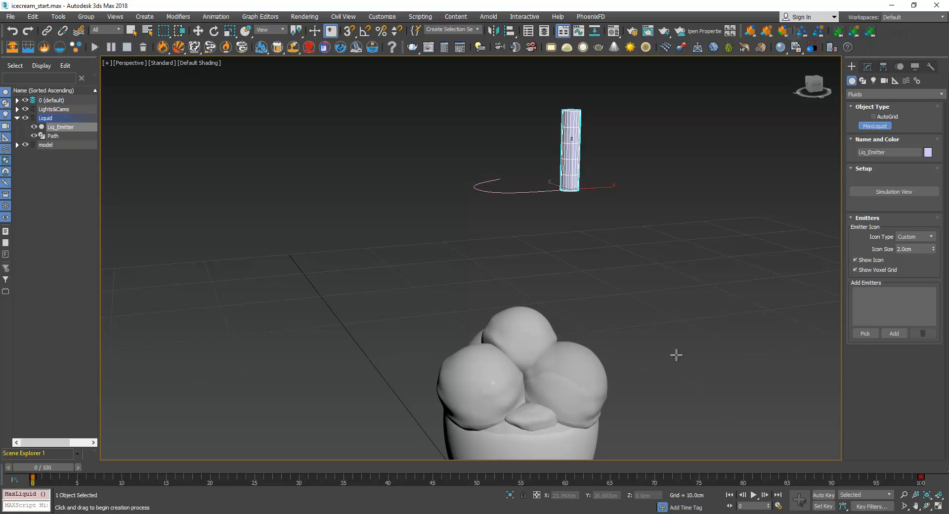
{"action": "left_click_drag", "start_coordinate": [714, 349], "coordinate": [751, 386]}
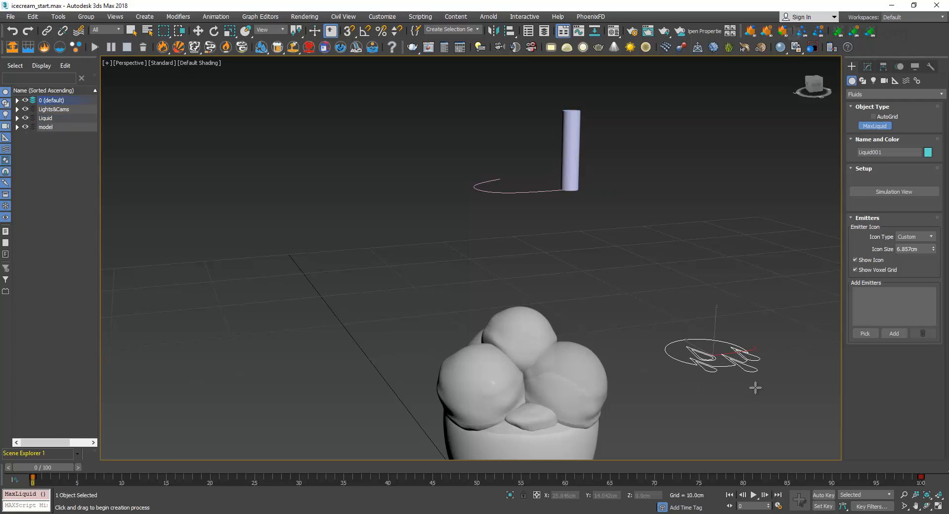
{"action": "key", "text": "w"}
Change the liquid's emitter icon type to Sphere and set its icon size to 2.0 cm
{"action": "left_click", "coordinate": [867, 66]}
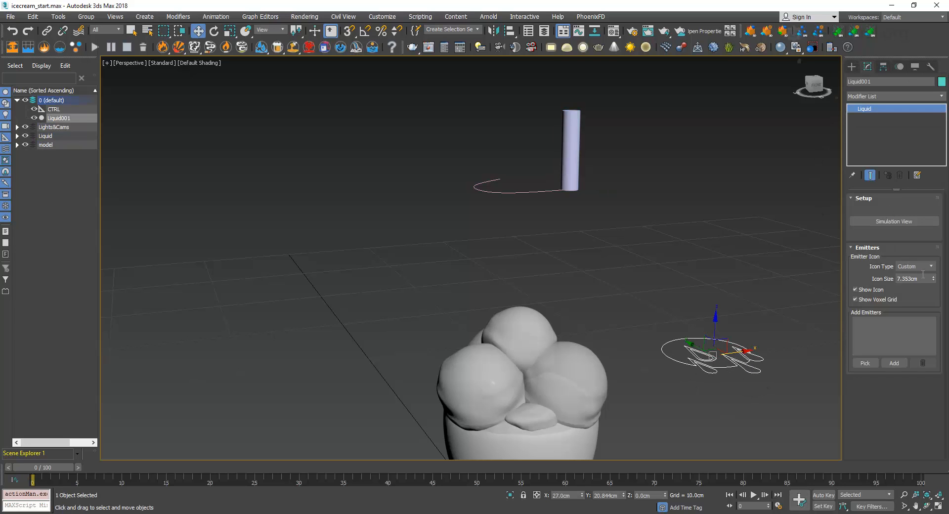
{"action": "left_click", "coordinate": [915, 266]}
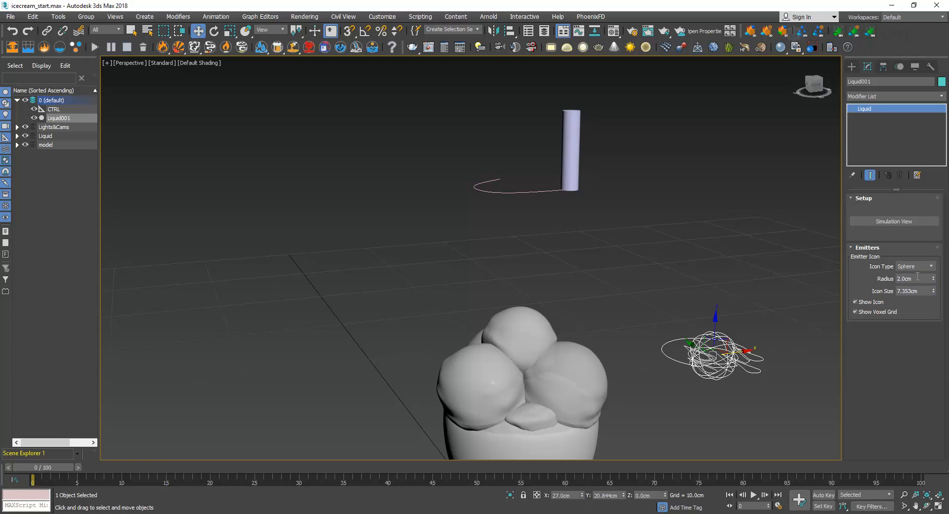
{"action": "left_click", "coordinate": [917, 277]}
{"action": "double_click", "coordinate": [920, 279]}
{"action": "key", "text": "Tab"}
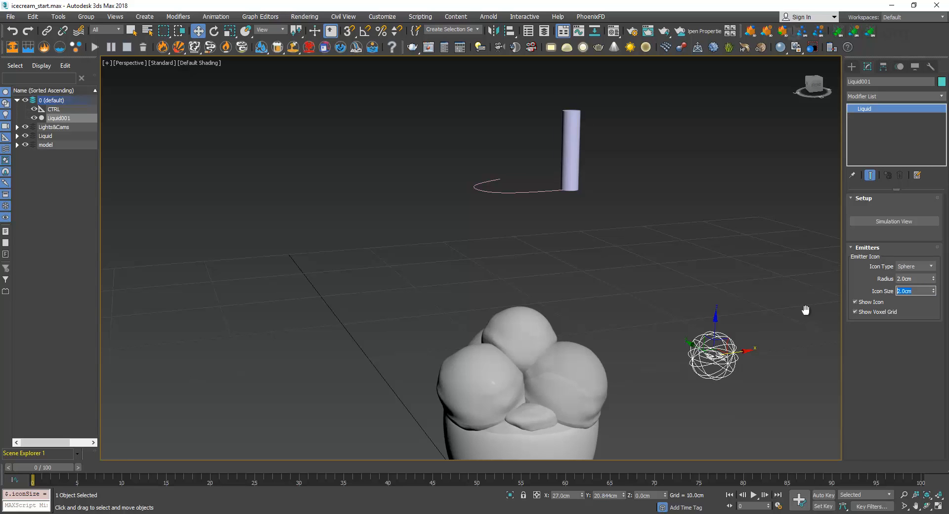
Check the emitter cylinder above the ice cream, reselect the liquid object and set its icon type to Custom
{"action": "middle_click_drag", "start_coordinate": [805, 310], "coordinate": [802, 212]}
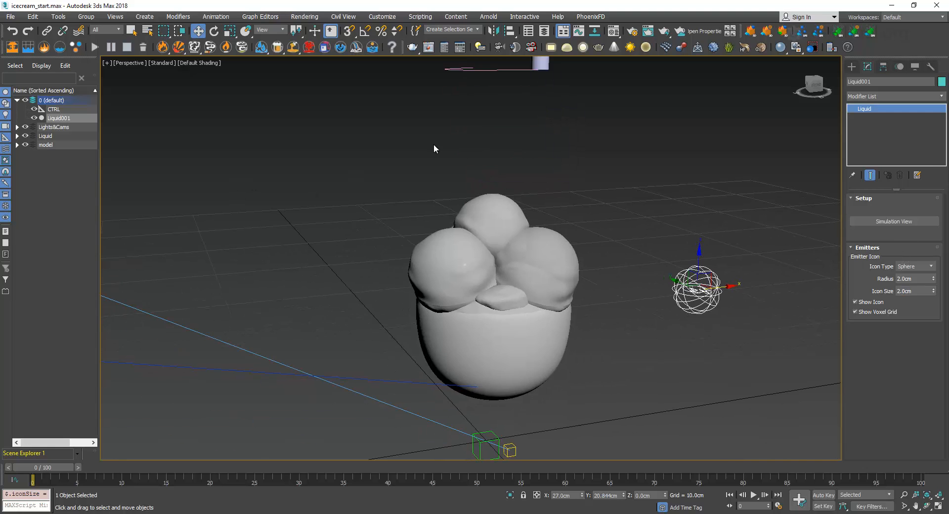
{"action": "middle_click_drag", "start_coordinate": [434, 144], "coordinate": [525, 159]}
{"action": "left_click", "coordinate": [557, 102]}
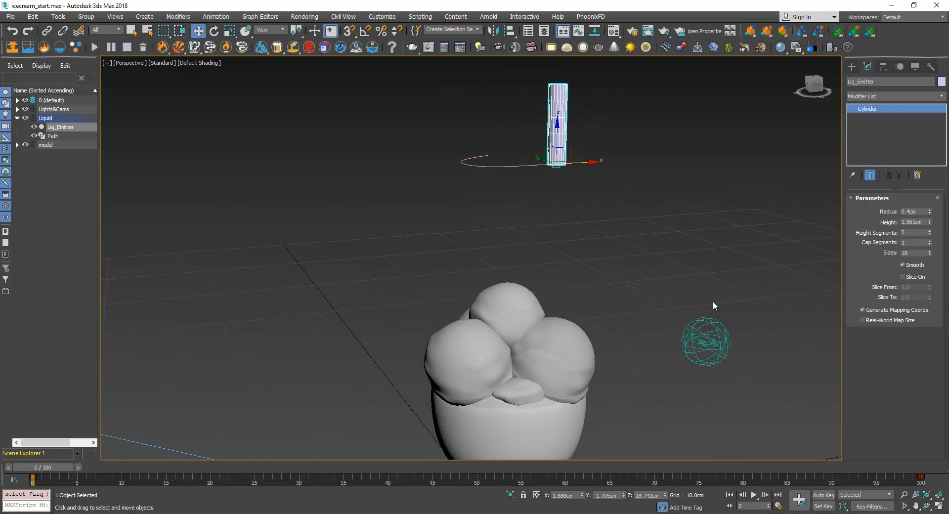
{"action": "left_click", "coordinate": [711, 327]}
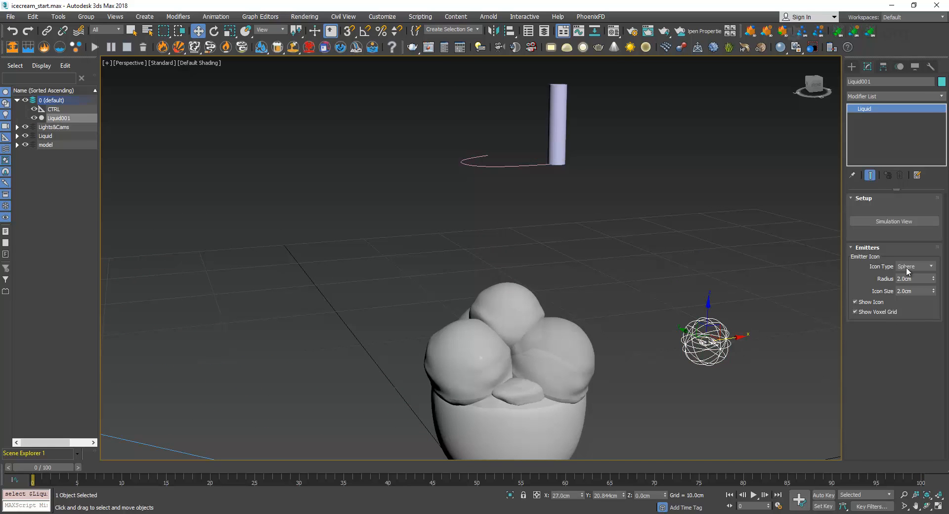
{"action": "left_click", "coordinate": [908, 269]}
{"action": "left_click", "coordinate": [917, 303]}
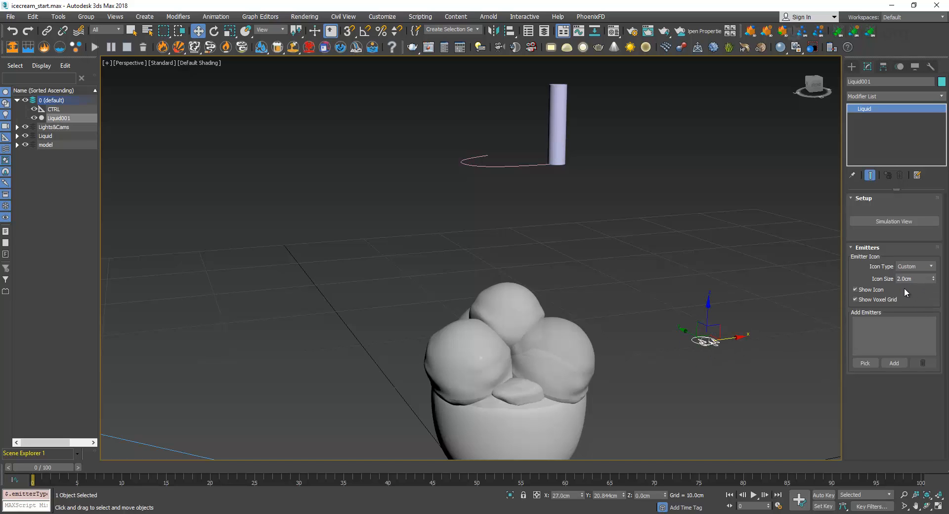
Add the Liq_Emitter cylinder to the liquid's custom emitters by picking it in the scene, and end picking
{"action": "left_click", "coordinate": [865, 363]}
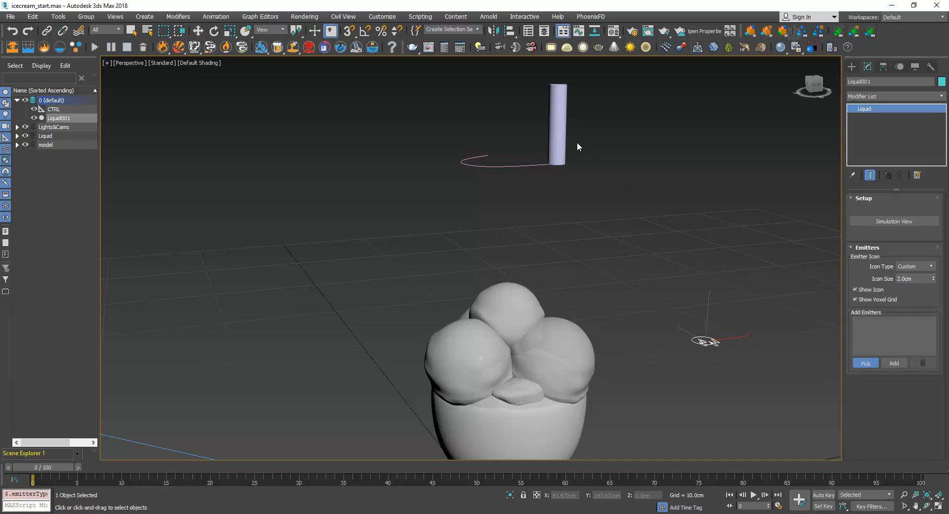
{"action": "left_click", "coordinate": [559, 119]}
{"action": "left_click", "coordinate": [18, 136]}
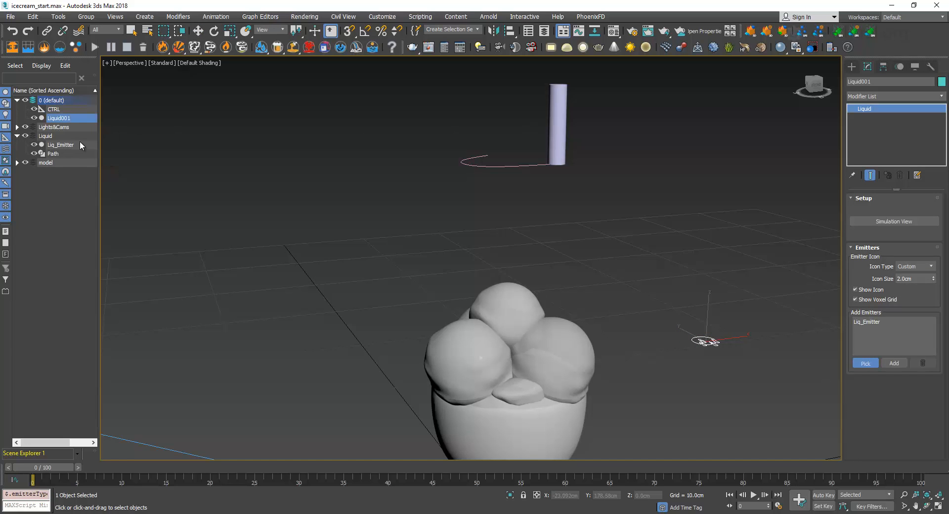
{"action": "left_click", "coordinate": [865, 364]}
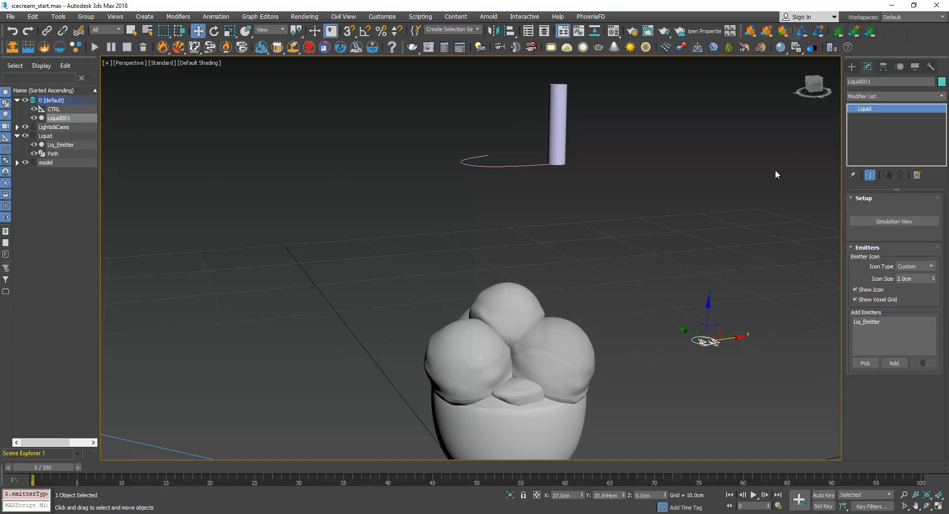
Open the liquid's Simulation View and place its window clear of the ice cream model
{"action": "key", "text": "w"}
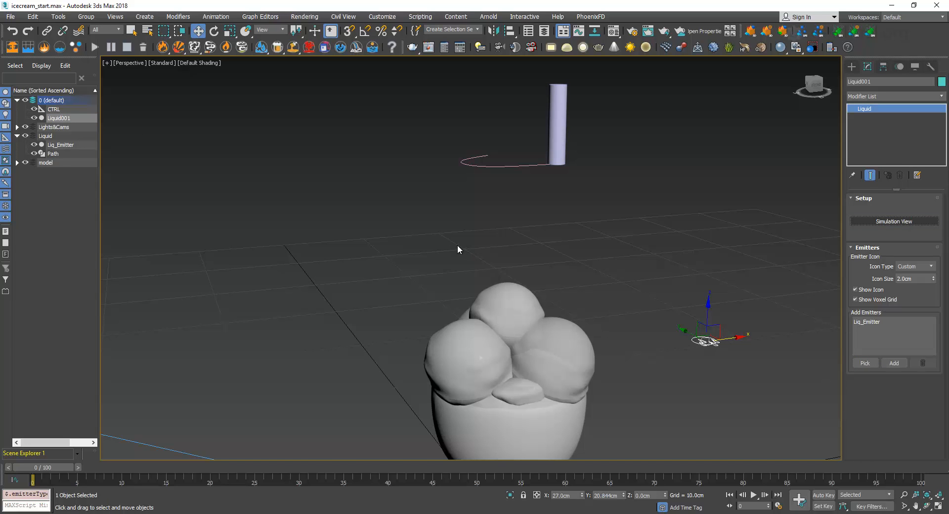
{"action": "left_click_drag", "start_coordinate": [277, 85], "coordinate": [221, 103]}
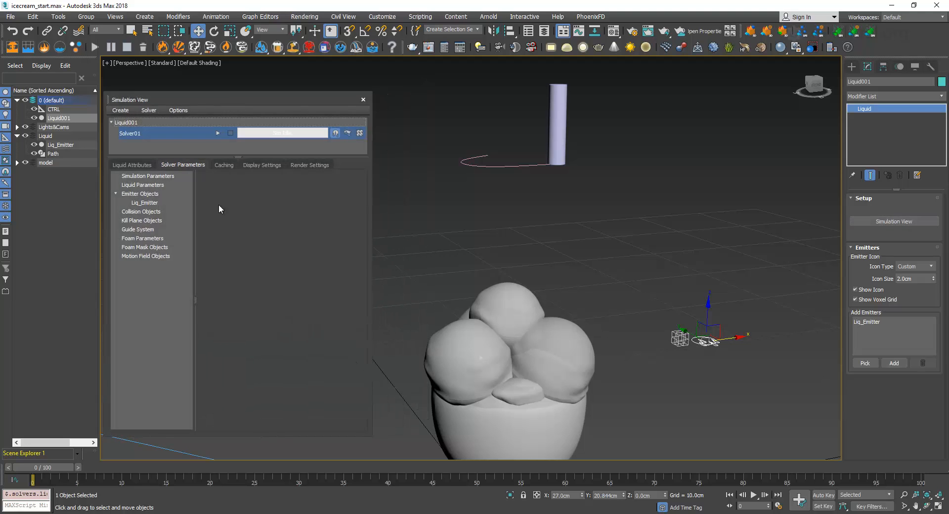
Add the icecream model to the liquid's colliders by picking it in the scene, and end picking
{"action": "left_click", "coordinate": [139, 177]}
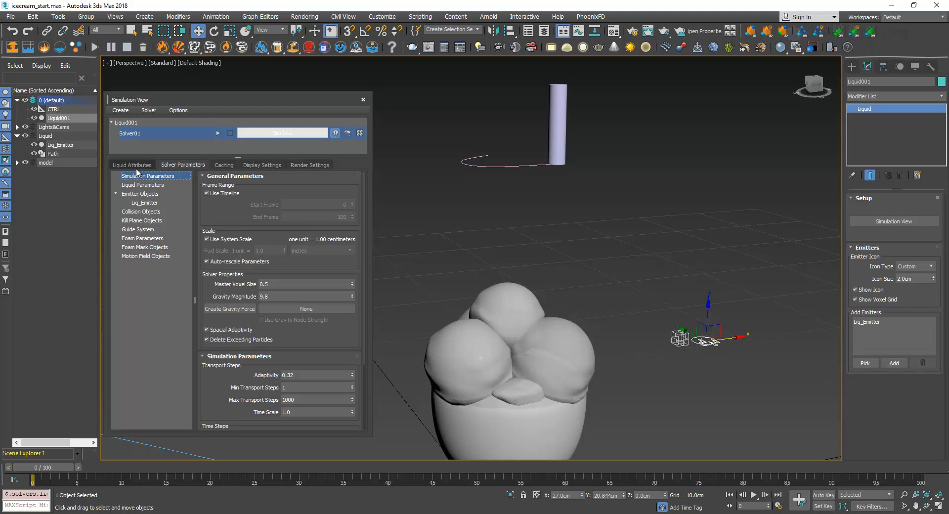
{"action": "left_click", "coordinate": [139, 165]}
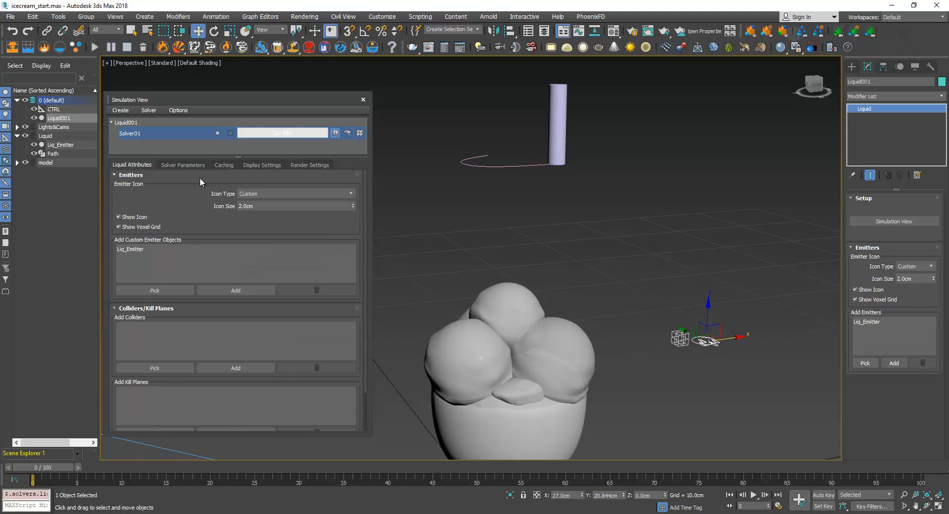
{"action": "left_click", "coordinate": [138, 249]}
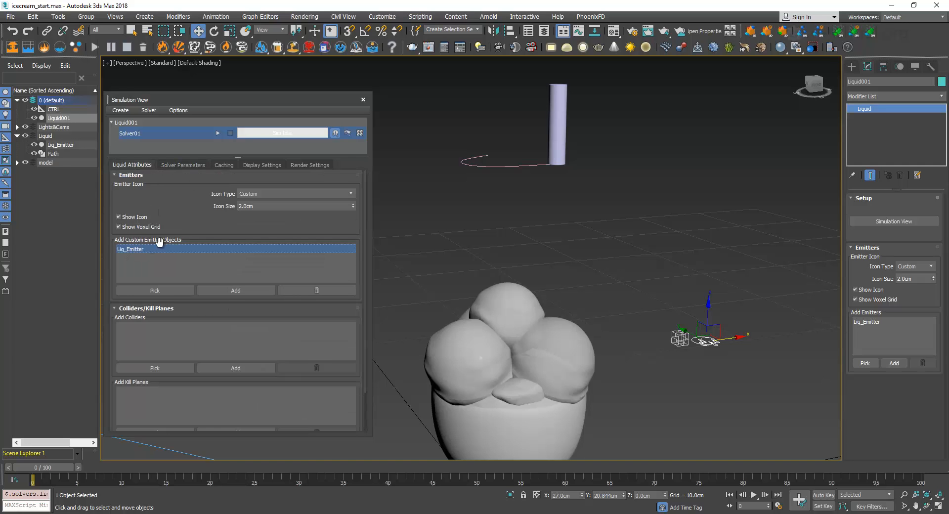
{"action": "scroll", "coordinate": [176, 211], "scroll_direction": "down", "scroll_amount": 1}
{"action": "left_click_drag", "start_coordinate": [203, 100], "coordinate": [229, 75]}
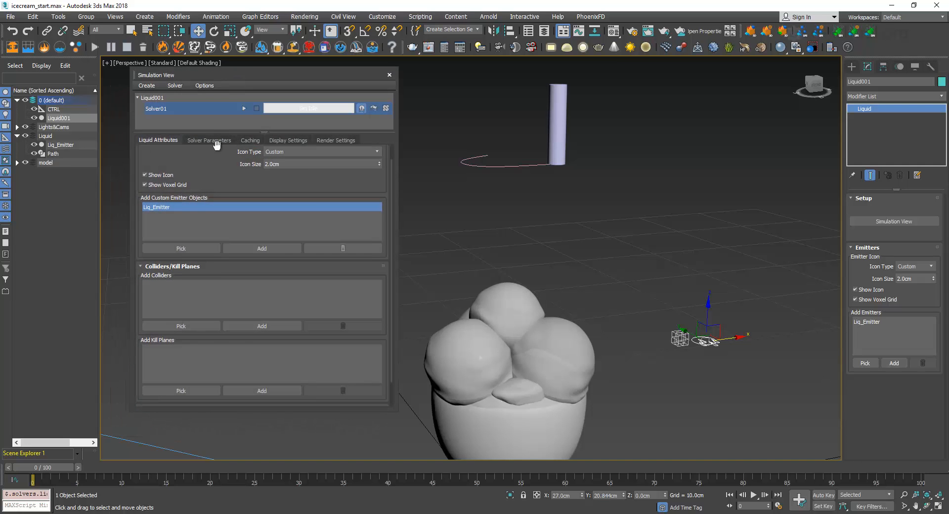
{"action": "left_click", "coordinate": [171, 323]}
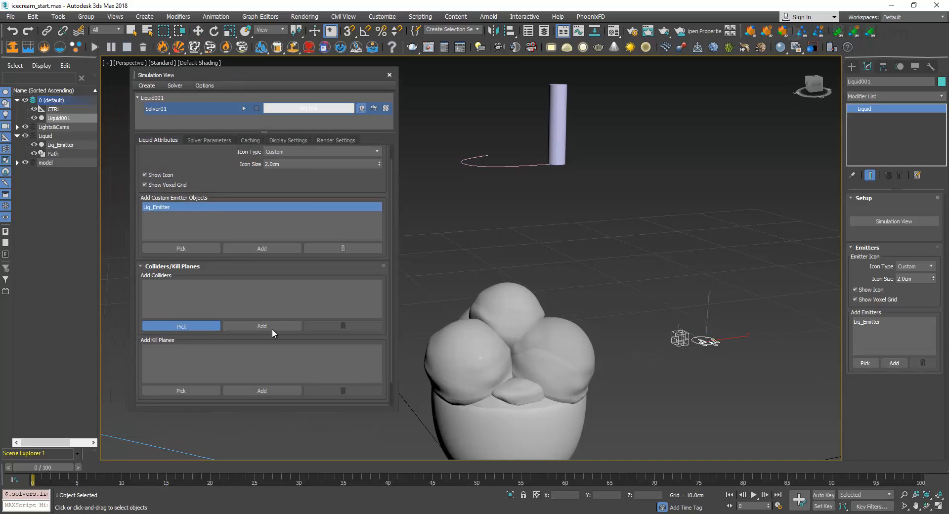
{"action": "left_click", "coordinate": [509, 303]}
{"action": "left_click", "coordinate": [193, 324]}
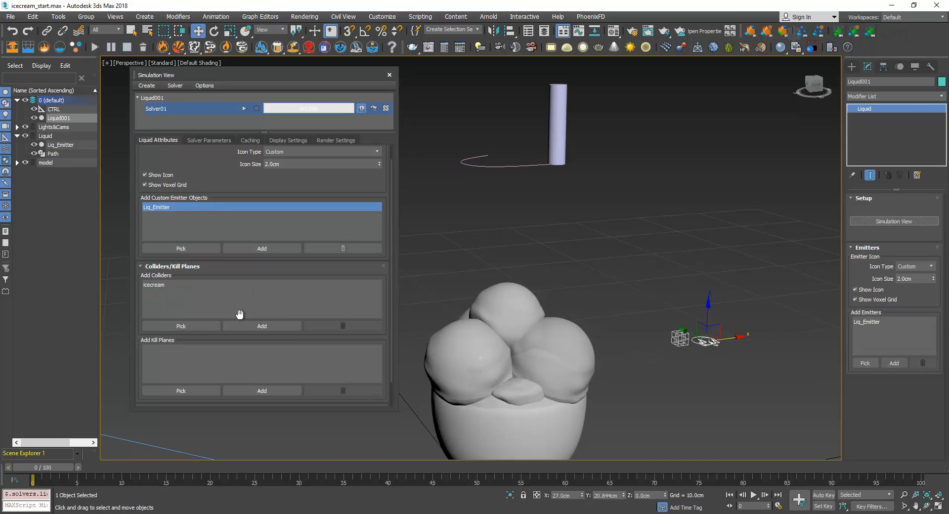
Check the choco_01 and choco_02 pieces in the model layer, hide both, and collapse the layer
{"action": "left_click", "coordinate": [17, 162]}
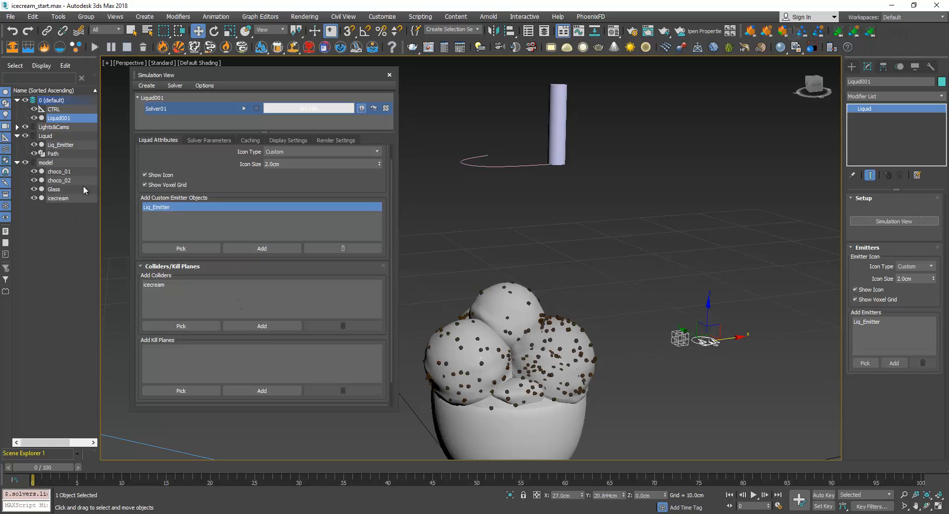
{"action": "left_click_drag", "start_coordinate": [34, 181], "coordinate": [39, 176]}
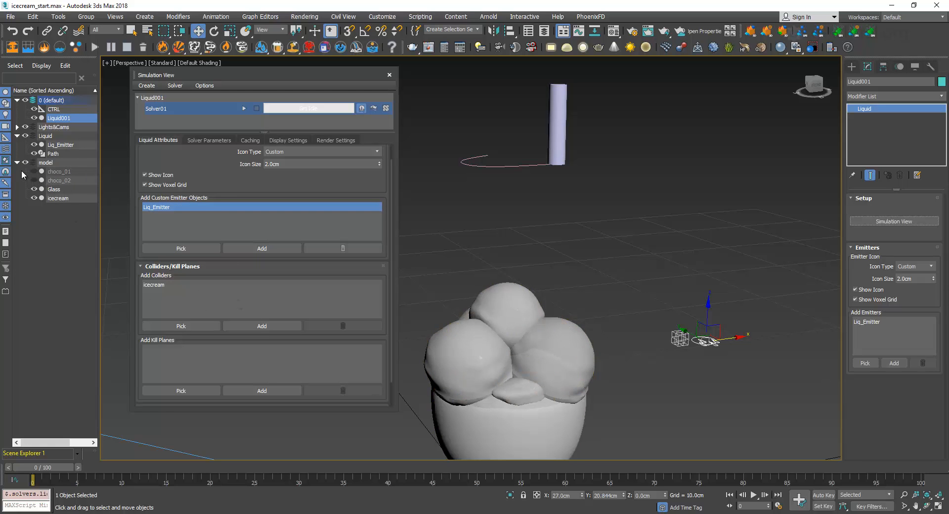
{"action": "left_click", "coordinate": [18, 163]}
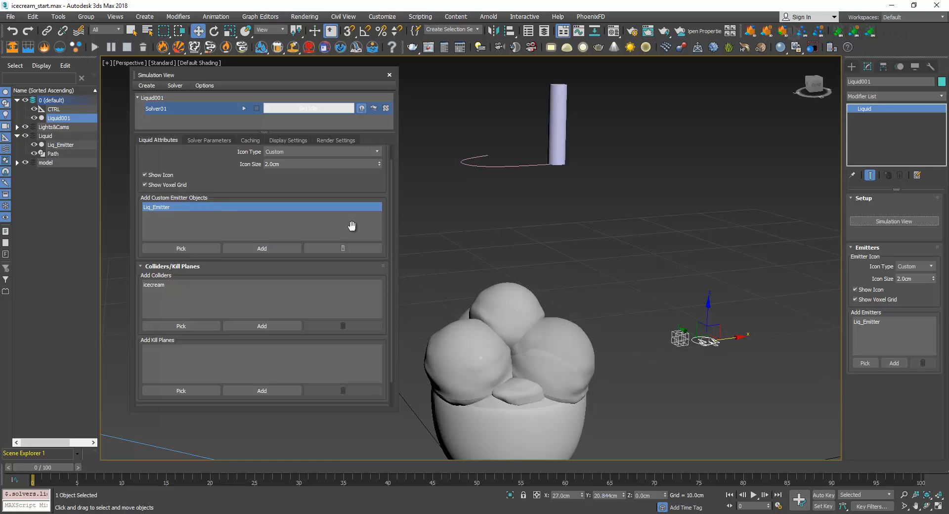
Review Solver01's general and simulation parameters and start the liquid simulation
{"action": "left_click", "coordinate": [204, 141]}
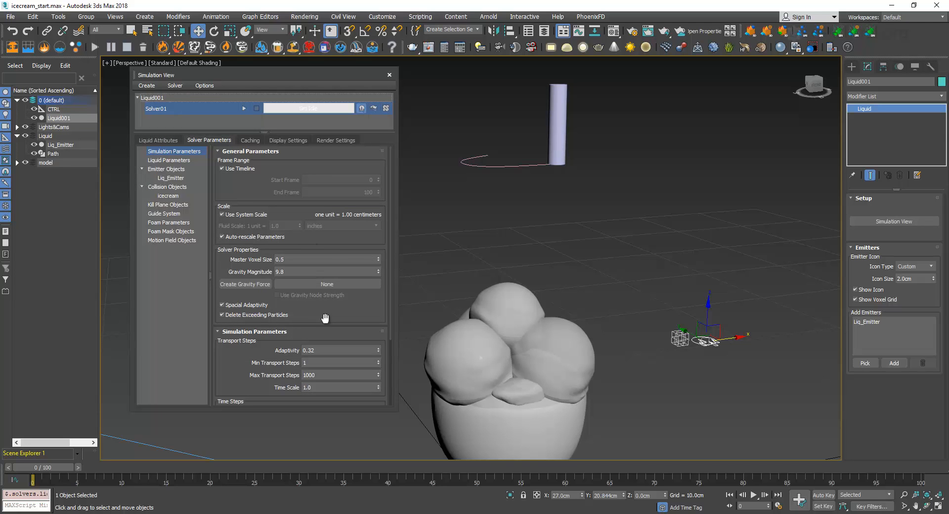
{"action": "left_click_drag", "start_coordinate": [325, 318], "coordinate": [379, 270]}
{"action": "scroll", "coordinate": [328, 237], "scroll_direction": "down", "scroll_amount": 1}
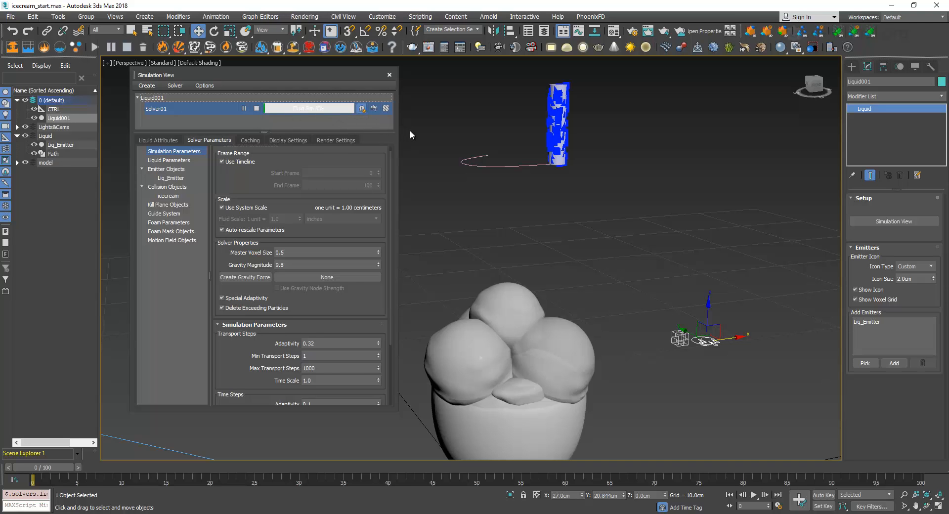
Set the liquid particles' display size to 0.1
{"action": "left_click", "coordinate": [295, 141]}
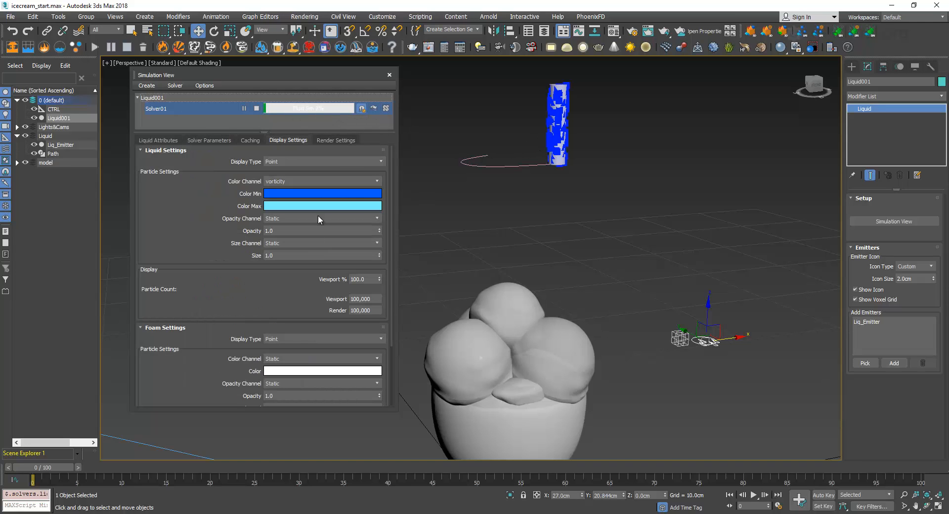
{"action": "left_click", "coordinate": [298, 255]}
{"action": "type", "text": "0.1"}
{"action": "key", "text": "Return"}
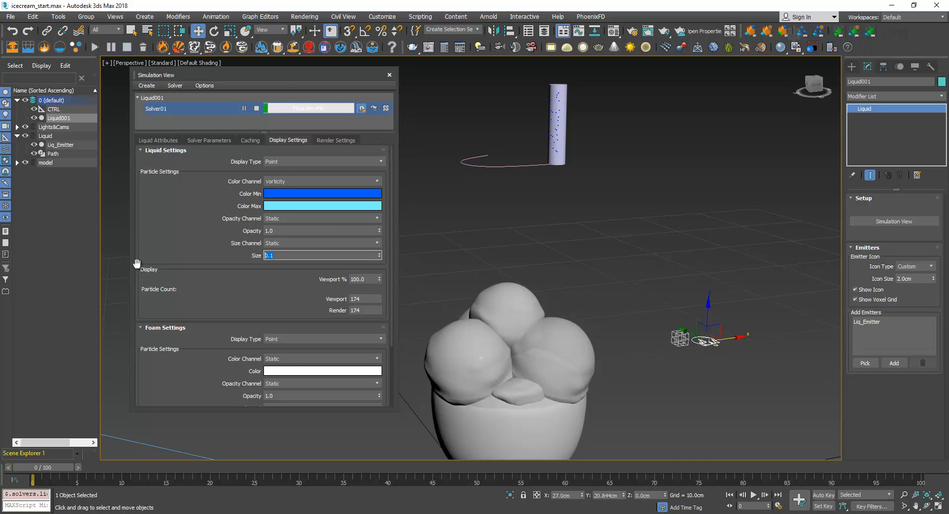
Scrub the simulation to frame 3 and compare the solver's master voxel size with the emitter cylinder's radius
{"action": "left_click", "coordinate": [209, 140]}
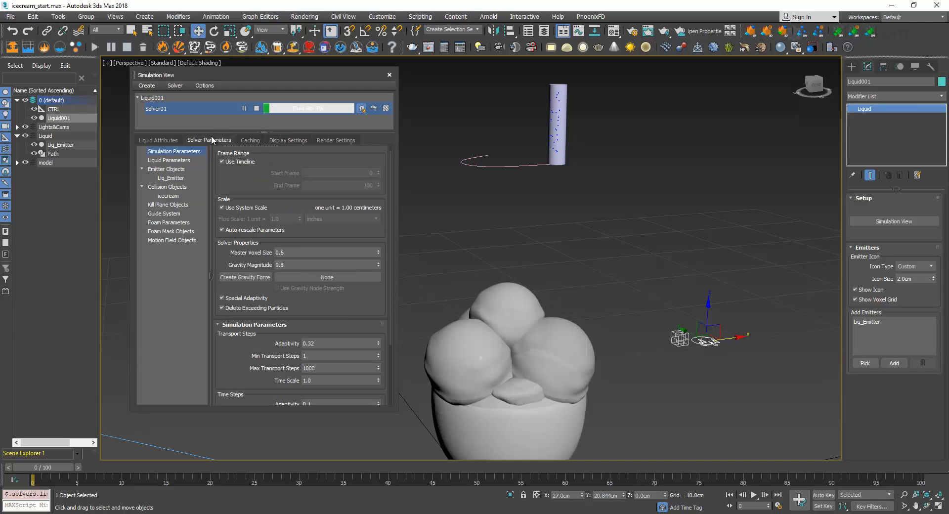
{"action": "left_click", "coordinate": [296, 253]}
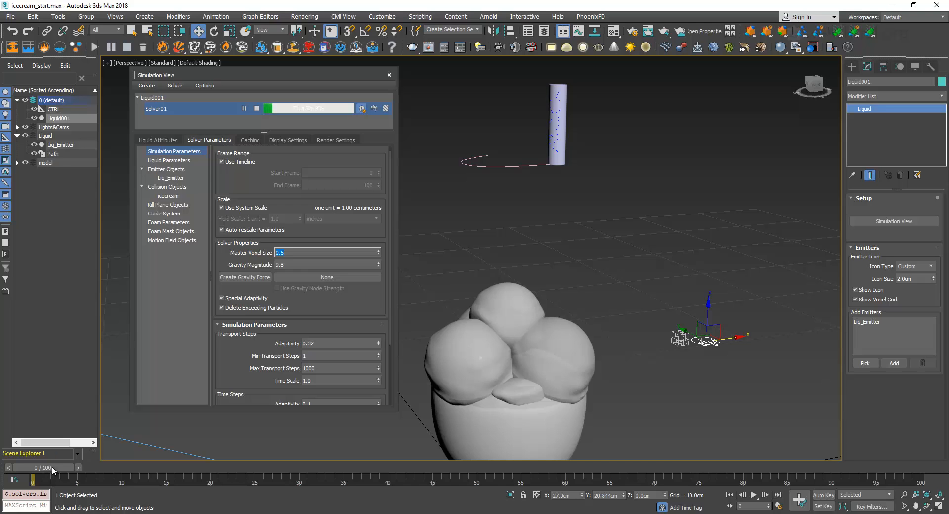
{"action": "left_click_drag", "start_coordinate": [53, 468], "coordinate": [80, 472]}
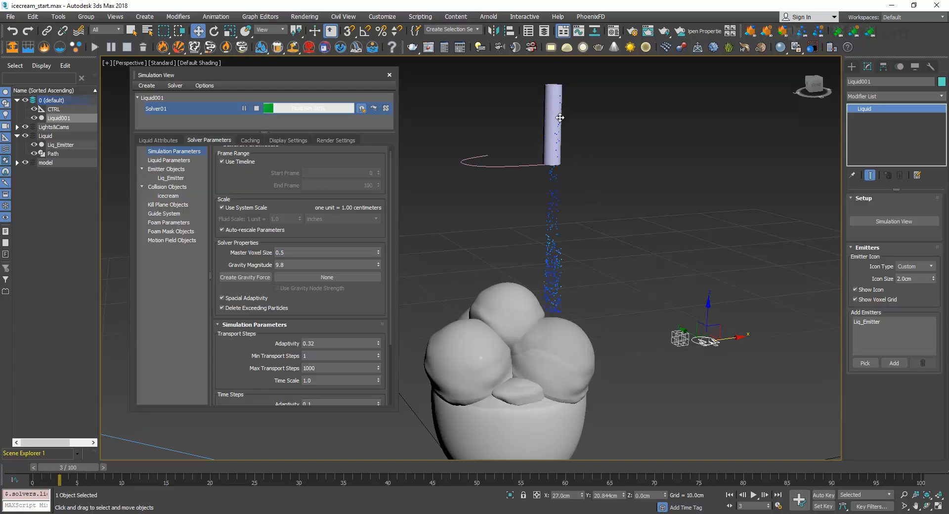
{"action": "left_click", "coordinate": [558, 117]}
{"action": "double_click", "coordinate": [919, 209]}
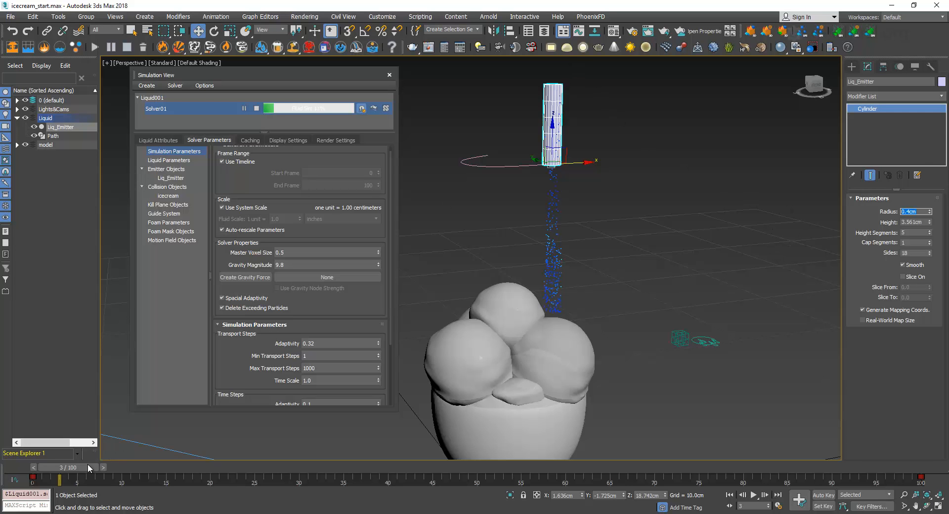
Examine how the particles fall on the ice cream around frames 4 and 5, and return to the liquid attributes with the simulation stopped
{"action": "mouse_move", "coordinate": [87, 470]}
{"action": "left_mouse_down"}
{"action": "mouse_move", "coordinate": [111, 470]}
{"action": "mouse_move", "coordinate": [96, 470]}
{"action": "left_mouse_up"}
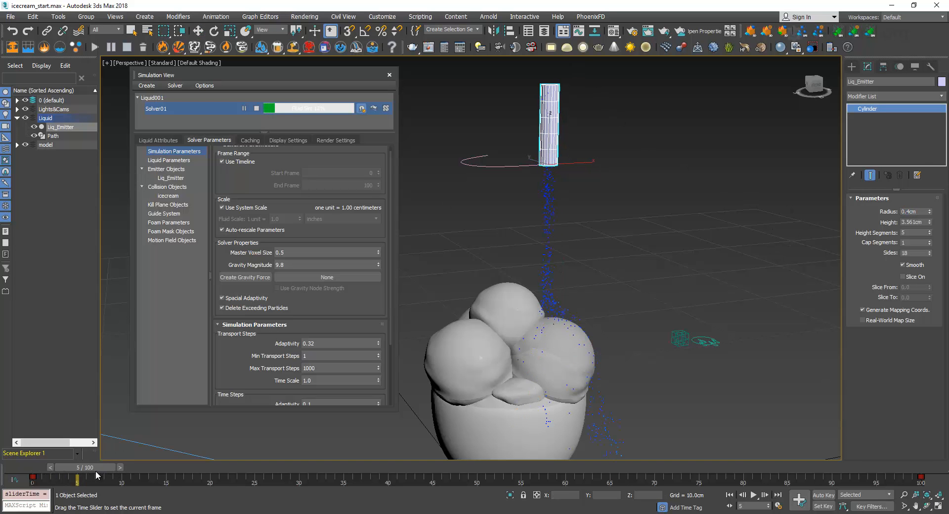
{"action": "scroll", "coordinate": [564, 213], "scroll_direction": "down", "scroll_amount": 4}
{"action": "mouse_move", "coordinate": [540, 339]}
{"action": "middle_mouse_down"}
{"action": "mouse_move", "coordinate": [564, 212]}
{"action": "mouse_move", "coordinate": [550, 135]}
{"action": "mouse_move", "coordinate": [549, 246]}
{"action": "mouse_move", "coordinate": [557, 241]}
{"action": "mouse_move", "coordinate": [524, 261]}
{"action": "middle_mouse_up"}
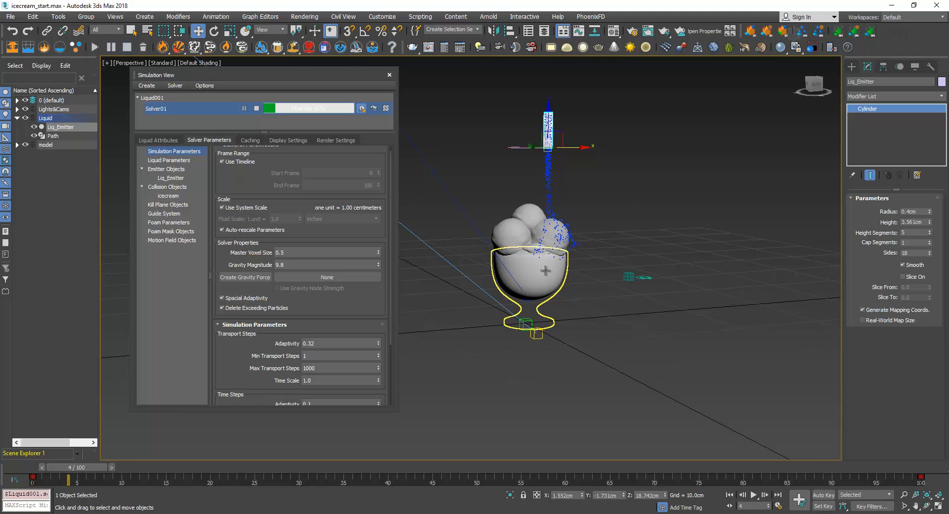
{"action": "scroll", "coordinate": [525, 262], "scroll_direction": "up", "scroll_amount": 3}
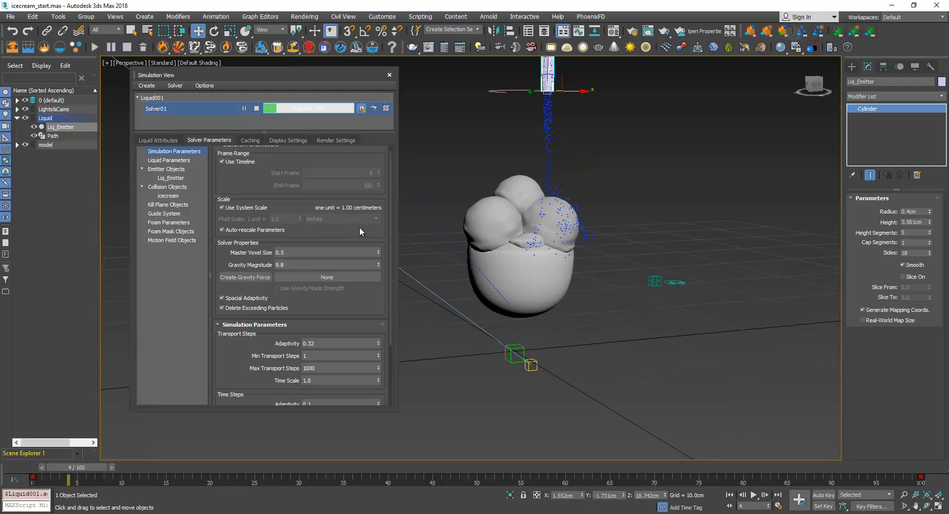
{"action": "left_click", "coordinate": [157, 139]}
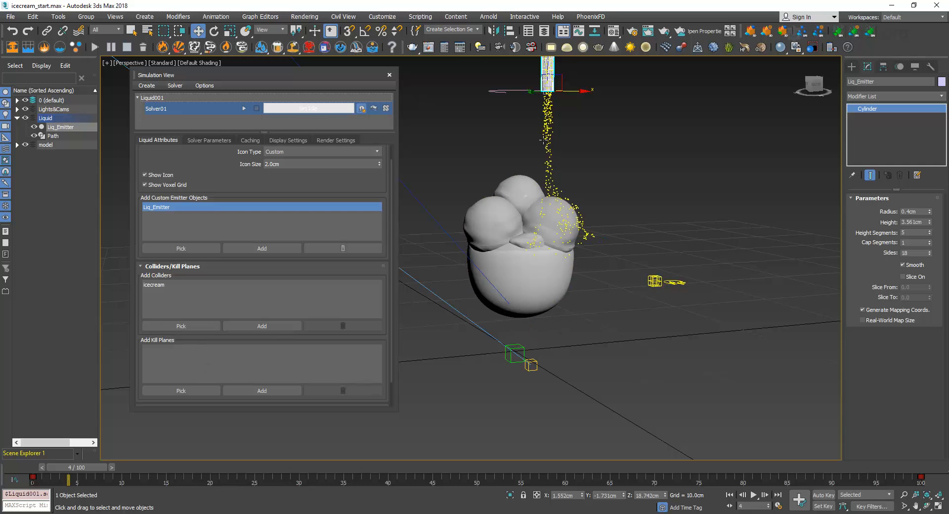
{"action": "middle_click_drag", "start_coordinate": [544, 191], "coordinate": [544, 205]}
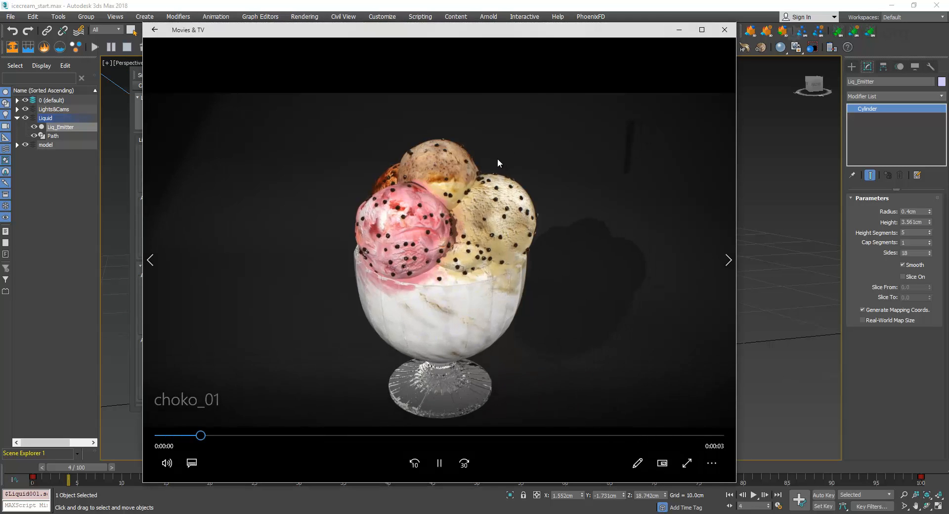
Pause and close the choko_01 reference video in Movies & TV, and scrub the 3ds Max timeline to frame 6
{"action": "left_click", "coordinate": [432, 461]}
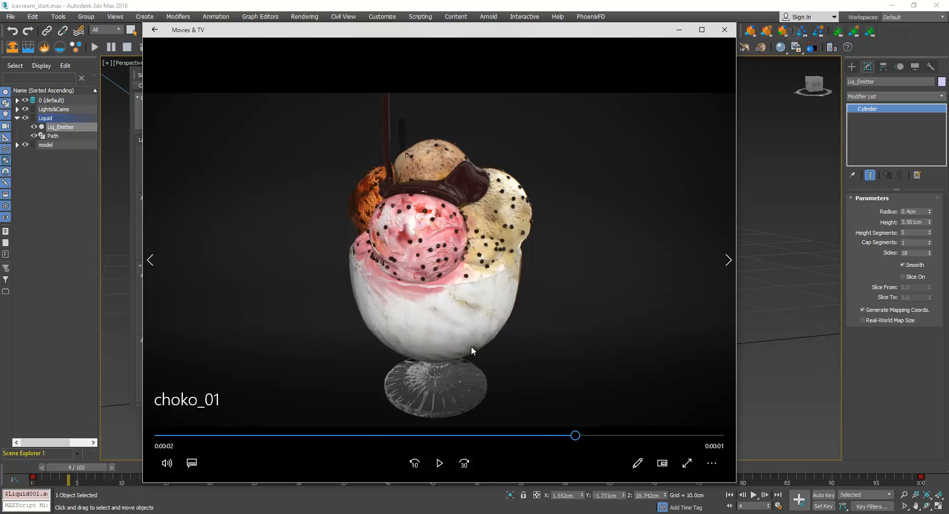
{"action": "left_click", "coordinate": [724, 30]}
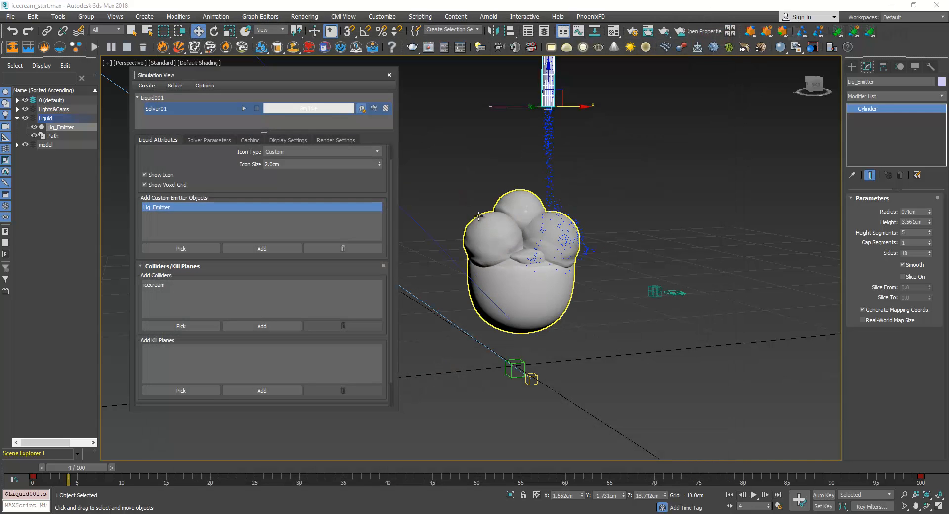
{"action": "left_click_drag", "start_coordinate": [96, 467], "coordinate": [125, 465]}
{"action": "key", "text": "w"}
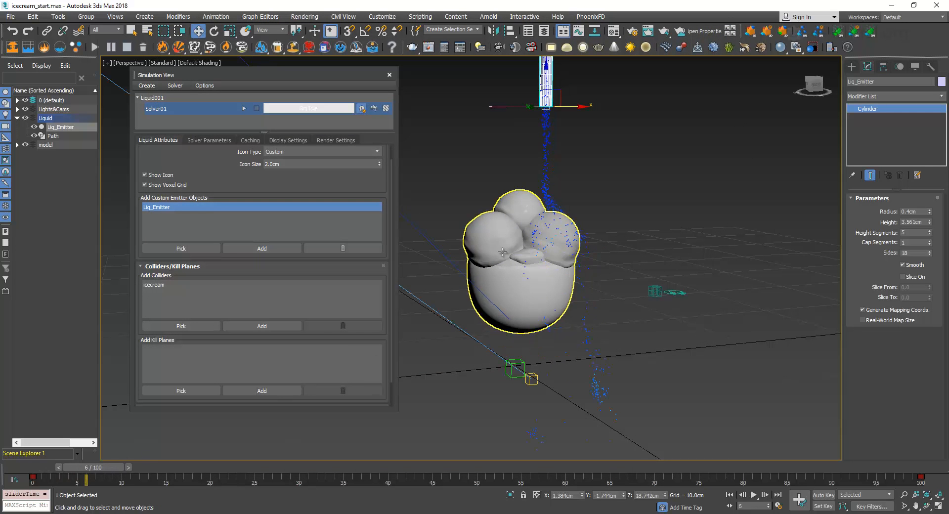
Set the solver's master voxel size to 0.3
{"action": "left_click", "coordinate": [209, 140]}
{"action": "scroll", "coordinate": [248, 183], "scroll_direction": "up", "scroll_amount": 1}
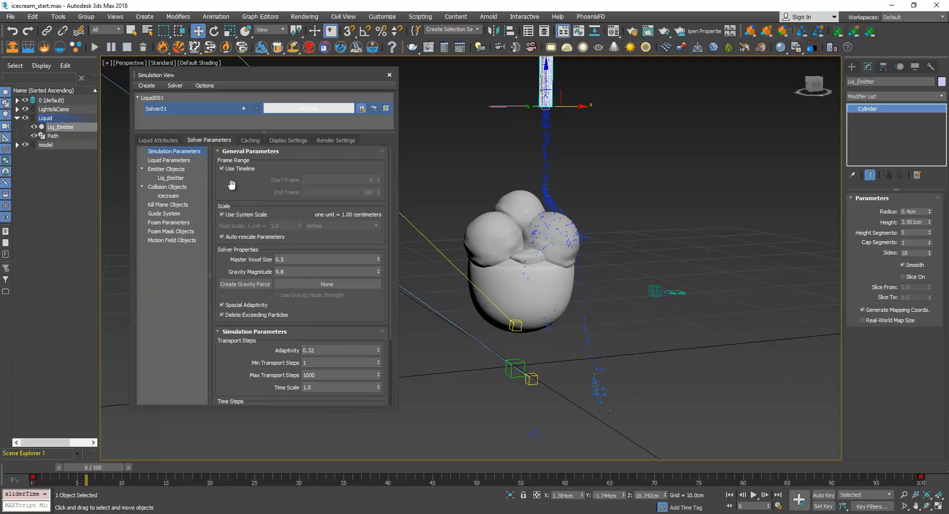
{"action": "left_click", "coordinate": [302, 262]}
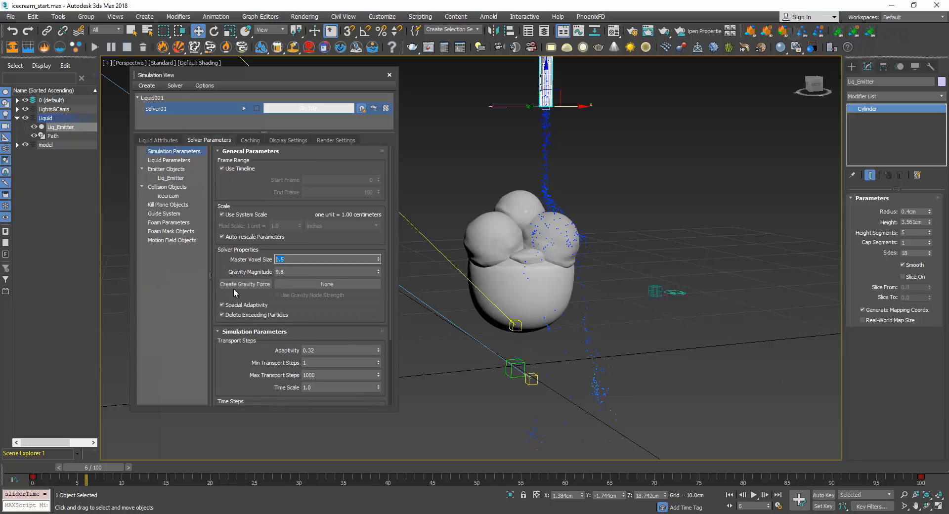
{"action": "key", "text": "Return"}
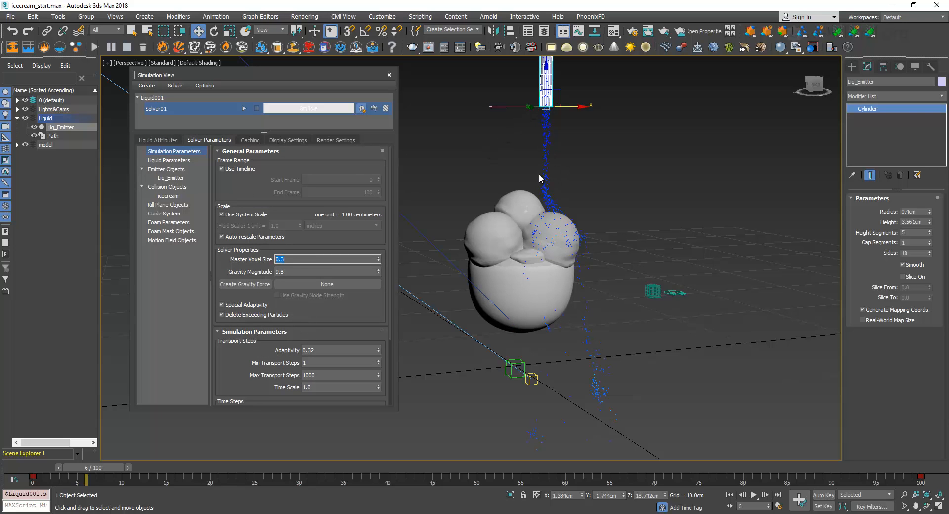
Check the solver's caching and display settings, and scrub the timeline back to frame 5
{"action": "left_click", "coordinate": [288, 140]}
{"action": "left_click", "coordinate": [250, 141]}
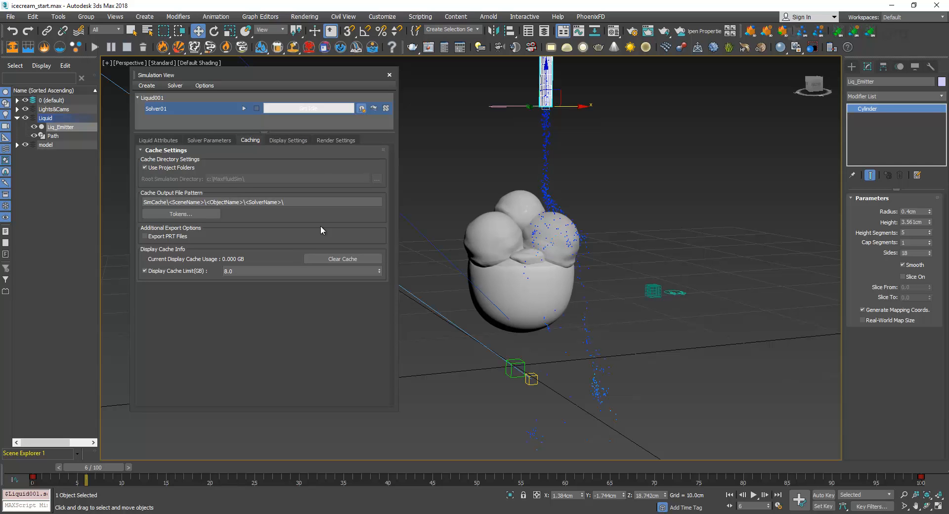
{"action": "left_click", "coordinate": [288, 140]}
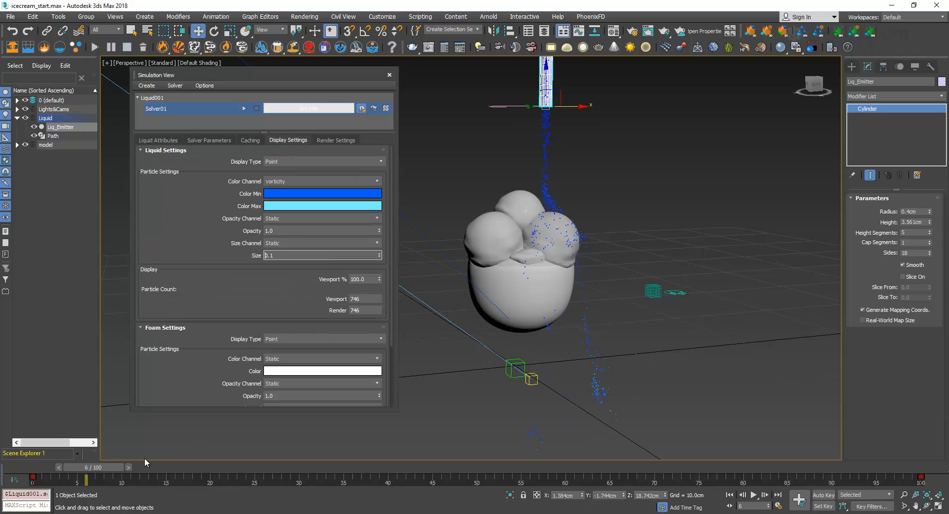
{"action": "left_click", "coordinate": [107, 467]}
{"action": "left_click_drag", "start_coordinate": [105, 471], "coordinate": [95, 468]}
Review the solver's general and simulation parameters, and examine the viscosity setting in the liquid parameters
{"action": "left_click", "coordinate": [205, 140]}
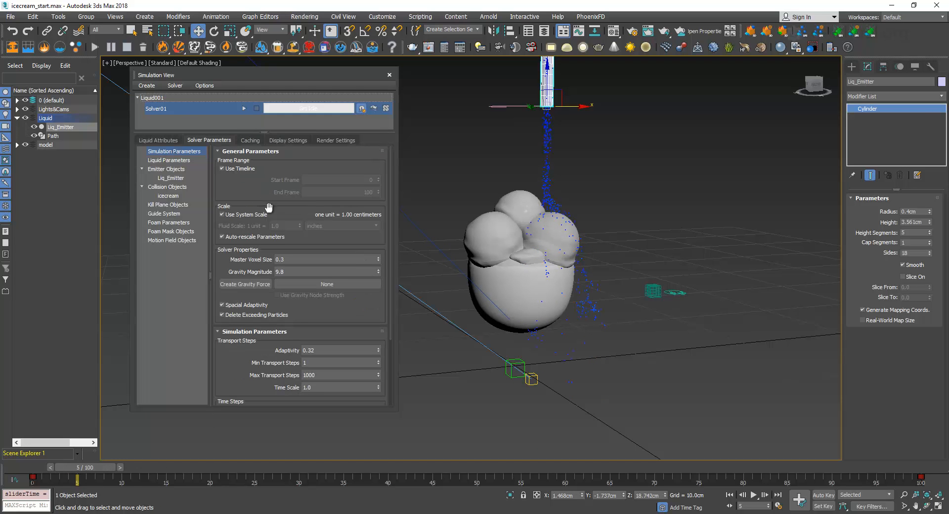
{"action": "scroll", "coordinate": [256, 186], "scroll_direction": "down", "scroll_amount": 2}
{"action": "scroll", "coordinate": [255, 173], "scroll_direction": "down", "scroll_amount": 3}
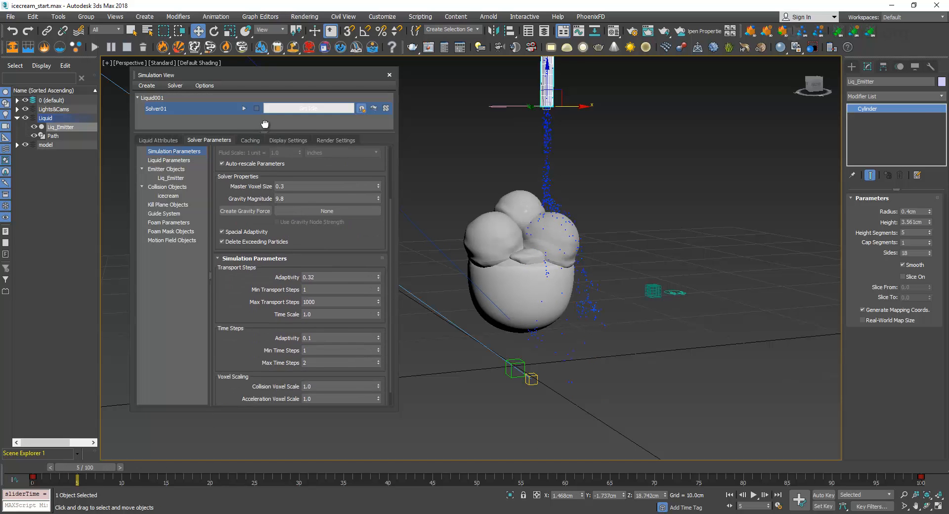
{"action": "scroll", "coordinate": [255, 172], "scroll_direction": "up", "scroll_amount": 4}
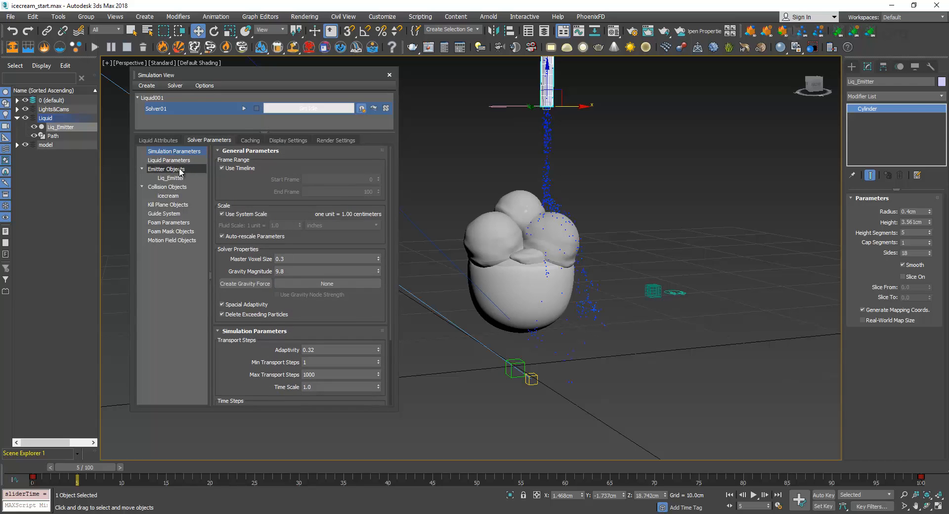
{"action": "left_click", "coordinate": [180, 161]}
{"action": "left_click_drag", "start_coordinate": [272, 293], "coordinate": [269, 193]}
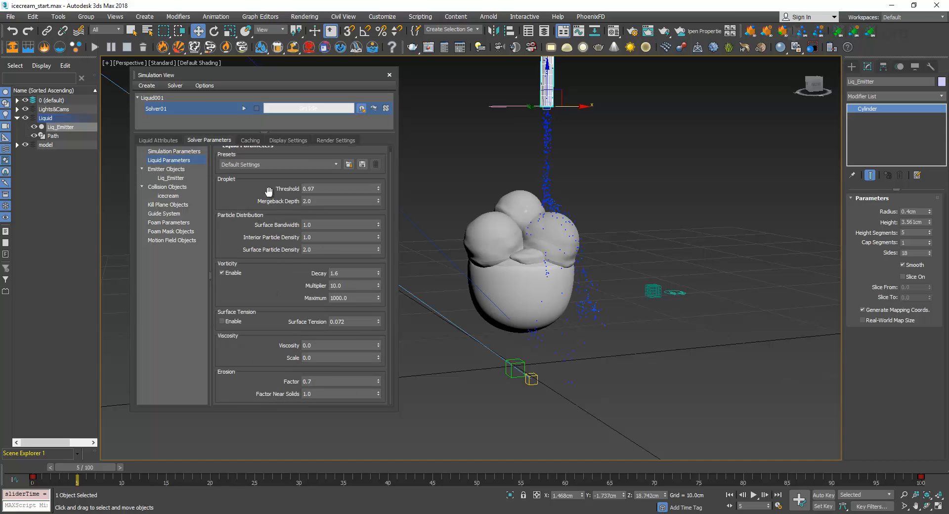
{"action": "left_click_drag", "start_coordinate": [319, 345], "coordinate": [260, 354]}
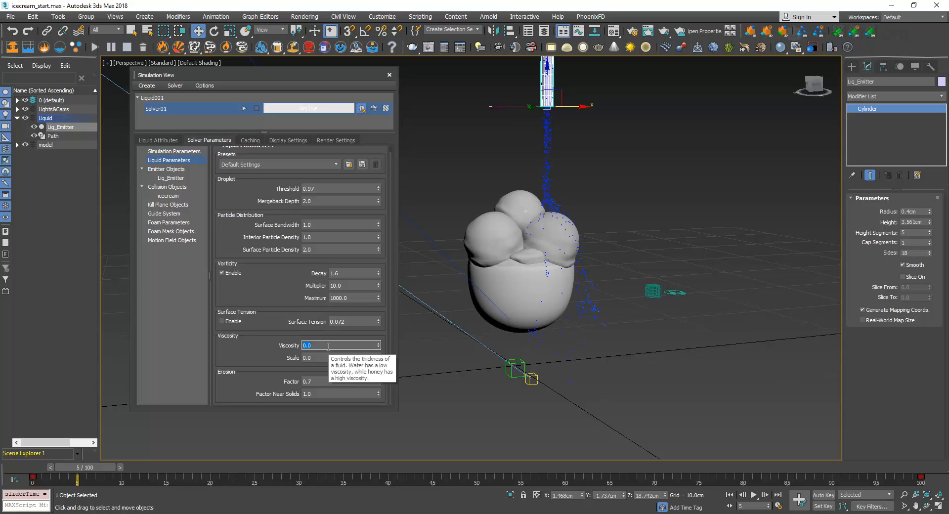
{"action": "left_click", "coordinate": [325, 346]}
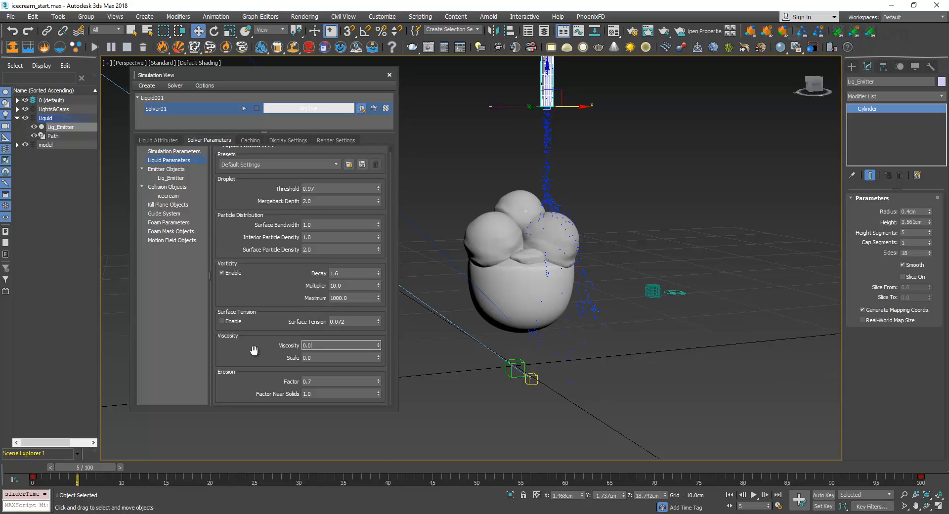
{"action": "double_click", "coordinate": [303, 345]}
Check the scene's display units in Units Setup and close it without changes
{"action": "left_click", "coordinate": [382, 16]}
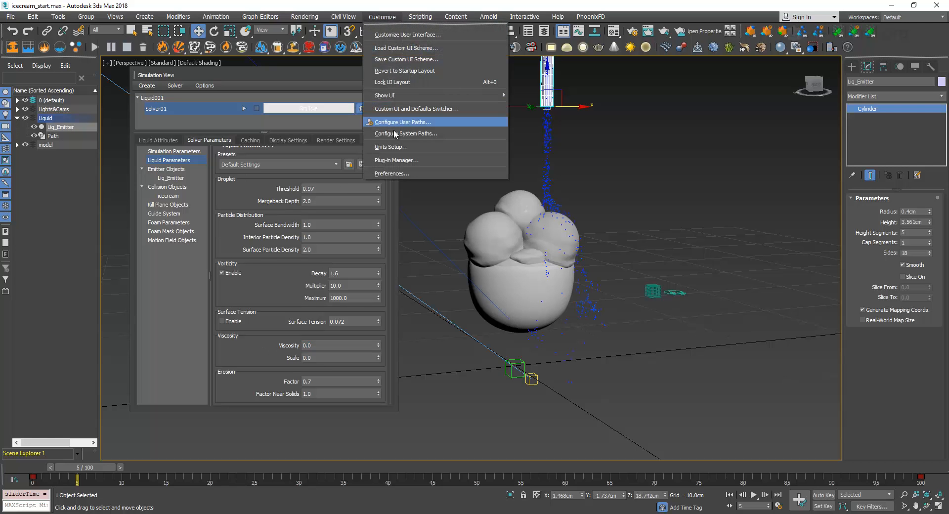
{"action": "left_click", "coordinate": [420, 161]}
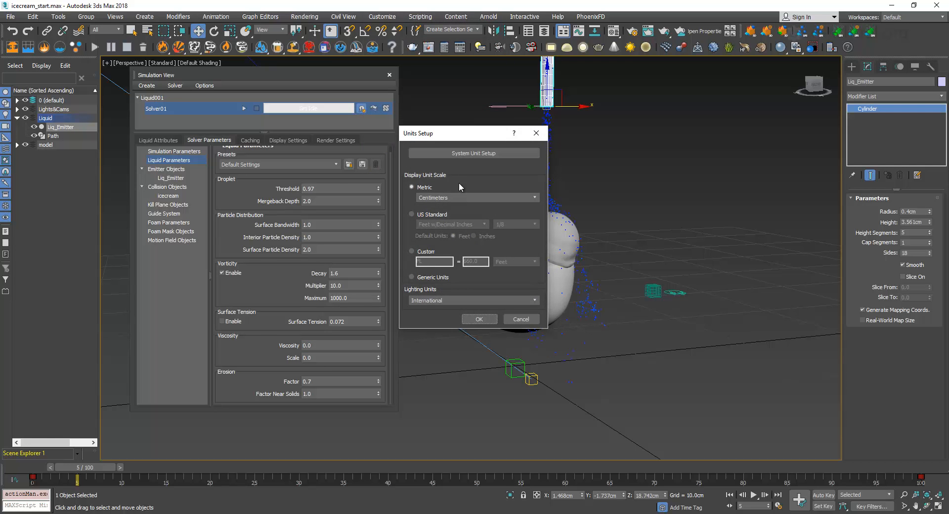
{"action": "left_click", "coordinate": [528, 172]}
{"action": "left_click", "coordinate": [536, 133]}
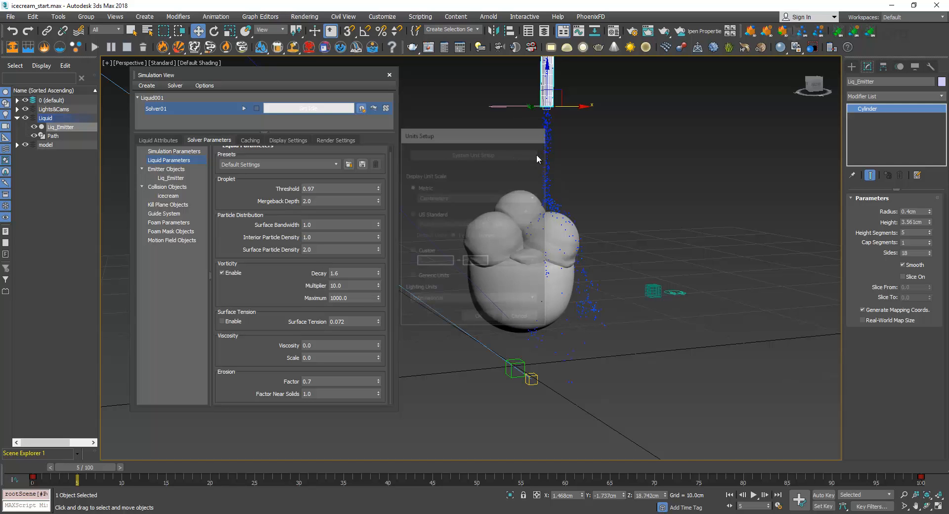
Measure the glass's dimensions with the Measure utility
{"action": "left_click", "coordinate": [525, 332]}
{"action": "left_click", "coordinate": [884, 67]}
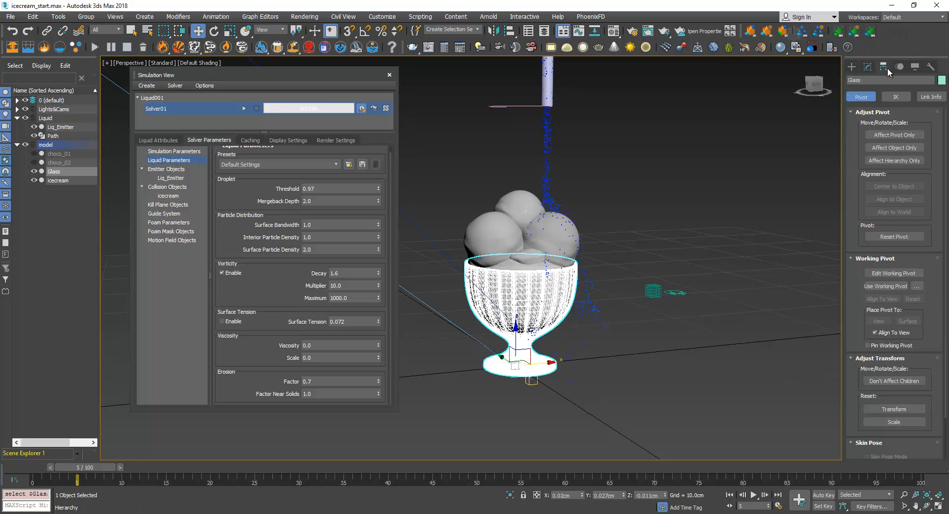
{"action": "left_click", "coordinate": [926, 69]}
{"action": "left_click", "coordinate": [890, 163]}
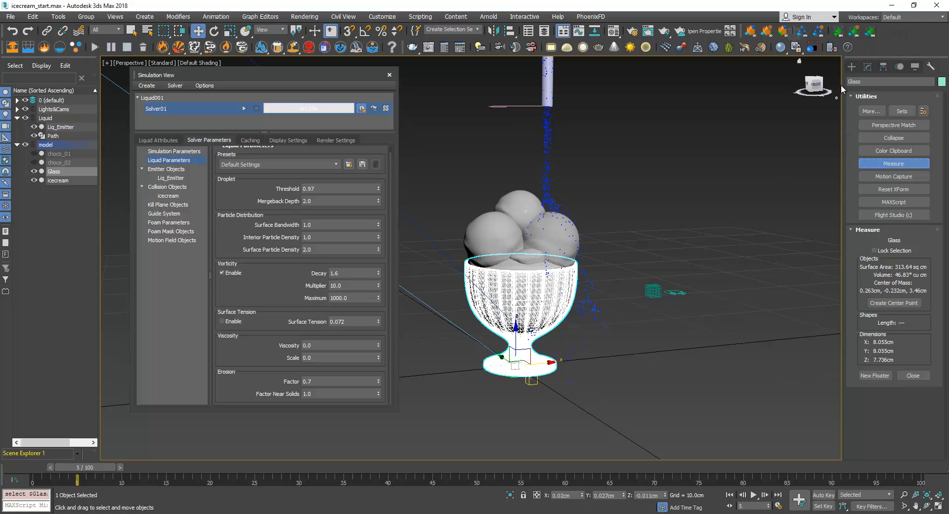
{"action": "left_click", "coordinate": [851, 69]}
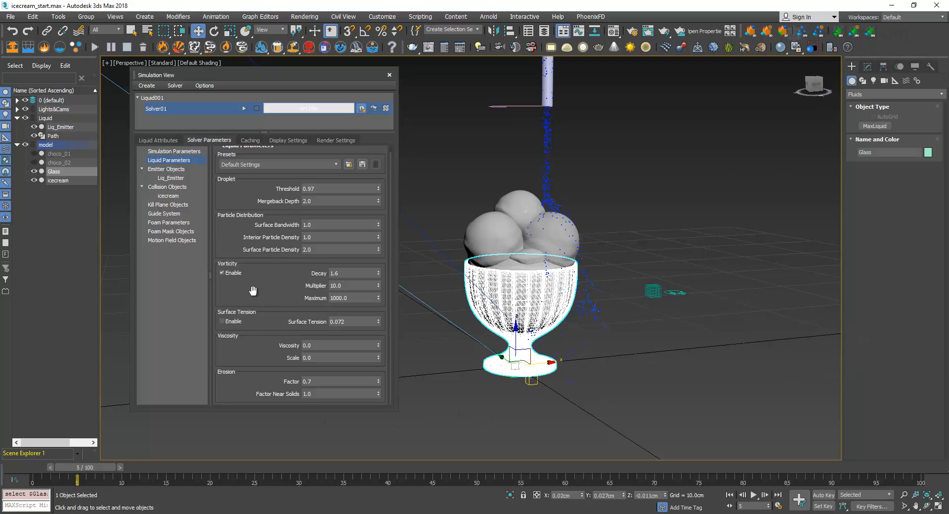
Set the liquid's viscosity to 100 and restart the simulation from the beginning
{"action": "left_click", "coordinate": [283, 346]}
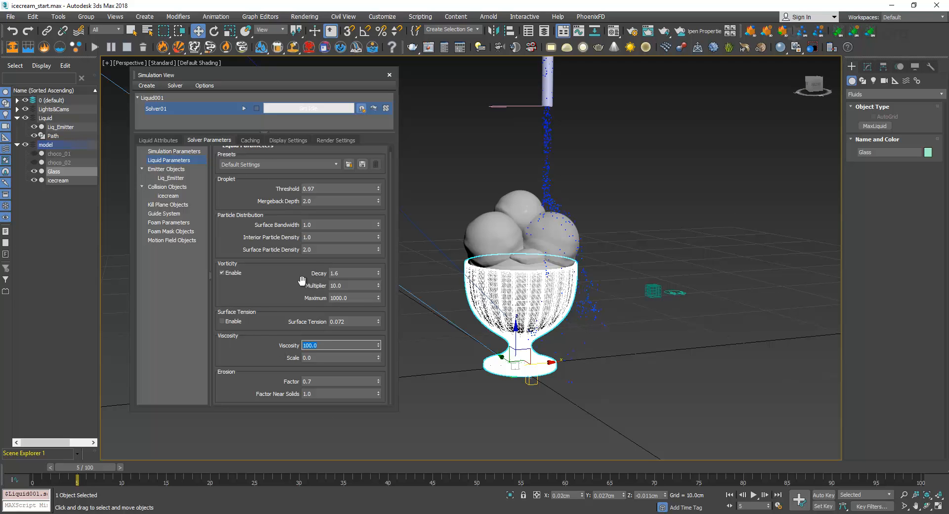
{"action": "left_click", "coordinate": [244, 108]}
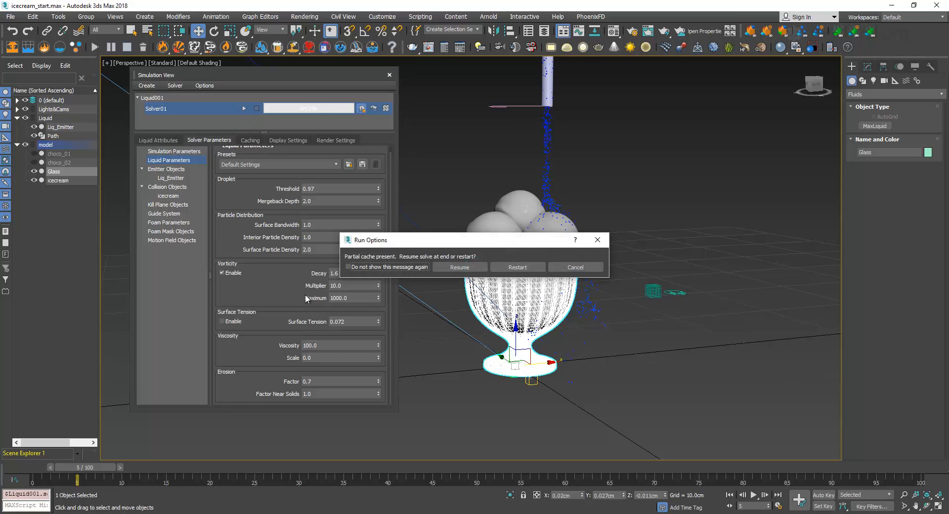
{"action": "left_click", "coordinate": [517, 267]}
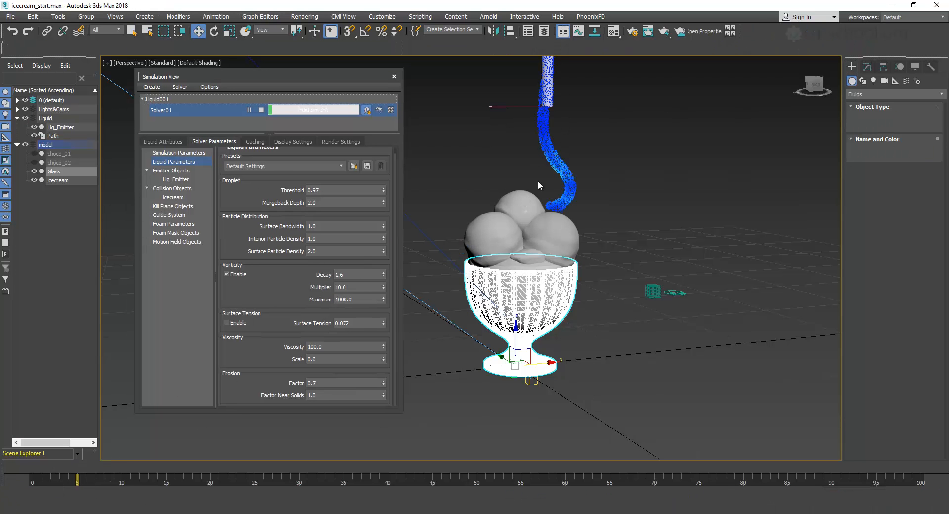
Stop the simulation and scrub the timeline around frame 6 to examine how the thick stream falls
{"action": "left_click", "coordinate": [261, 110]}
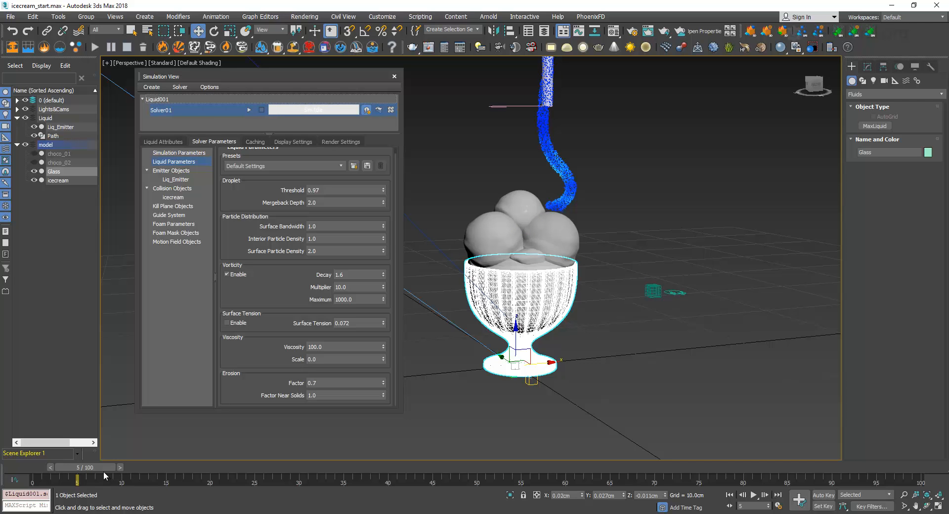
{"action": "mouse_move", "coordinate": [101, 467]}
{"action": "left_mouse_down"}
{"action": "mouse_move", "coordinate": [81, 462]}
{"action": "mouse_move", "coordinate": [117, 461]}
{"action": "mouse_move", "coordinate": [108, 461]}
{"action": "left_mouse_up"}
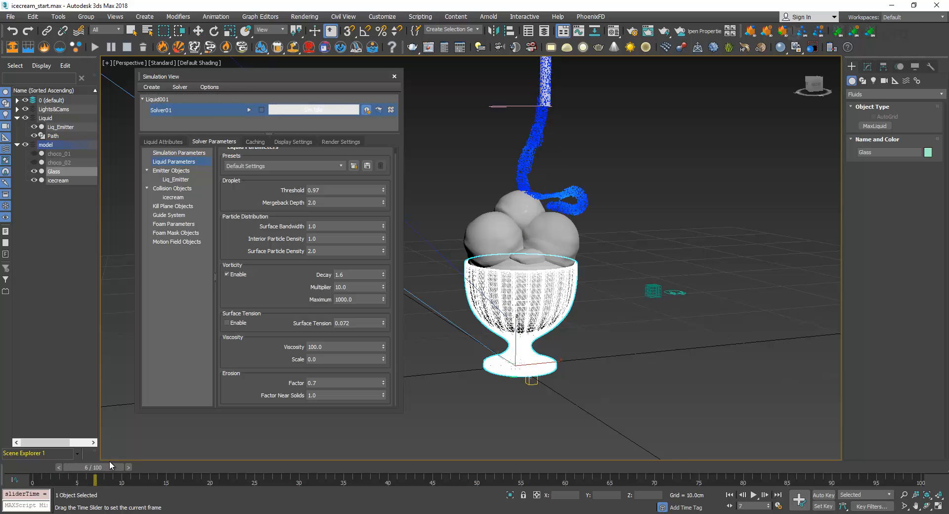
{"action": "key", "text": "w"}
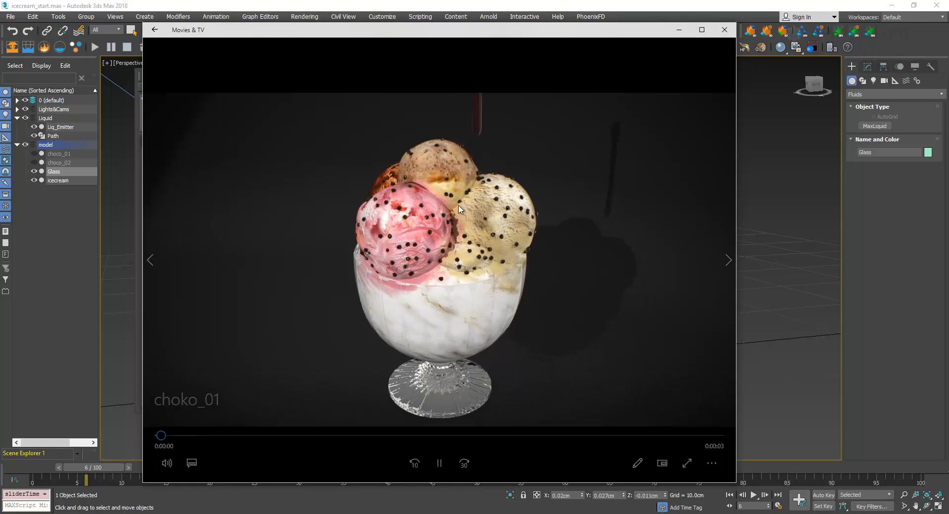
Pause the choko_01 reference video where the sauce lands on the ice cream, and close it to return to 3ds Max
{"action": "left_click", "coordinate": [438, 463]}
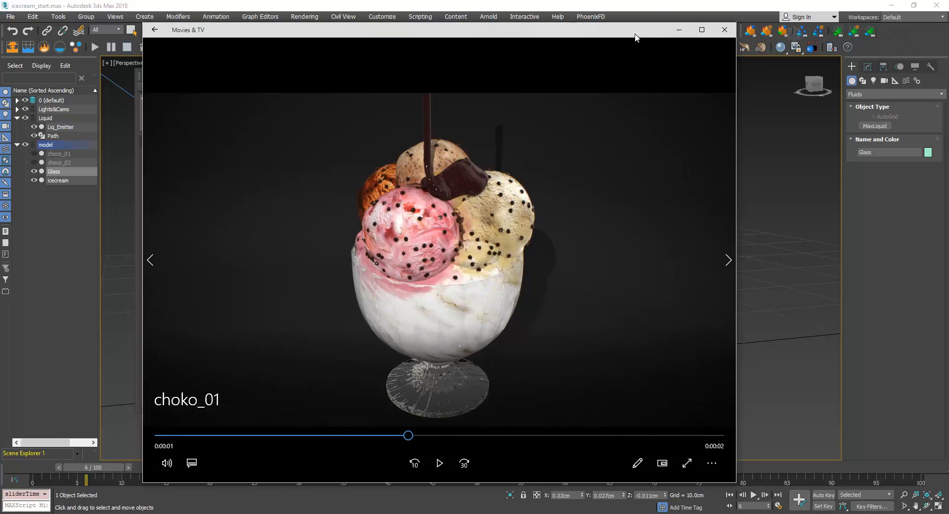
{"action": "left_click_drag", "start_coordinate": [639, 34], "coordinate": [627, 44]}
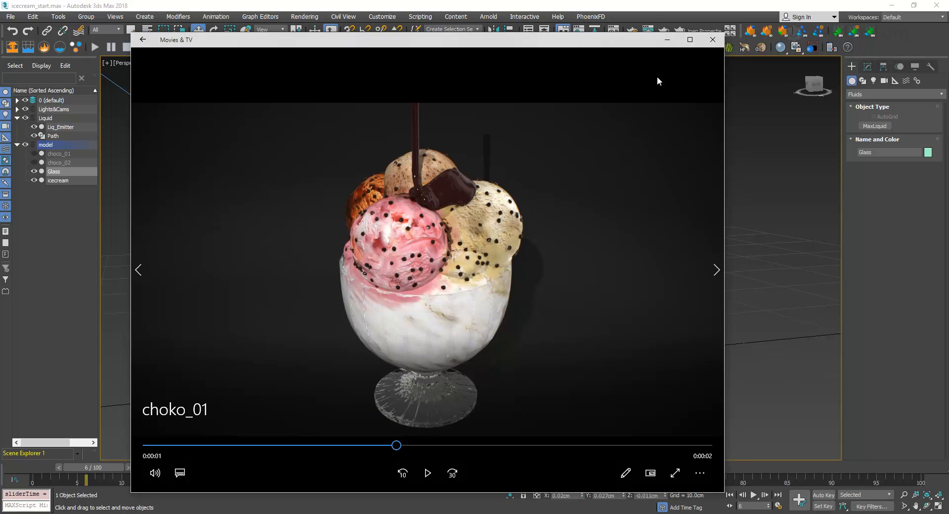
{"action": "left_click", "coordinate": [711, 40]}
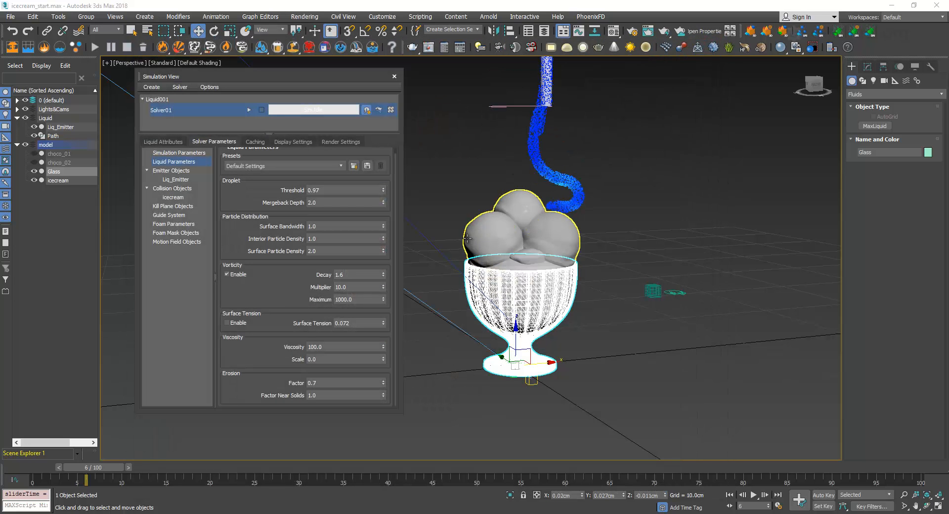
Lower the liquid's viscosity to 10 and restart the simulation from the beginning
{"action": "left_click", "coordinate": [332, 347]}
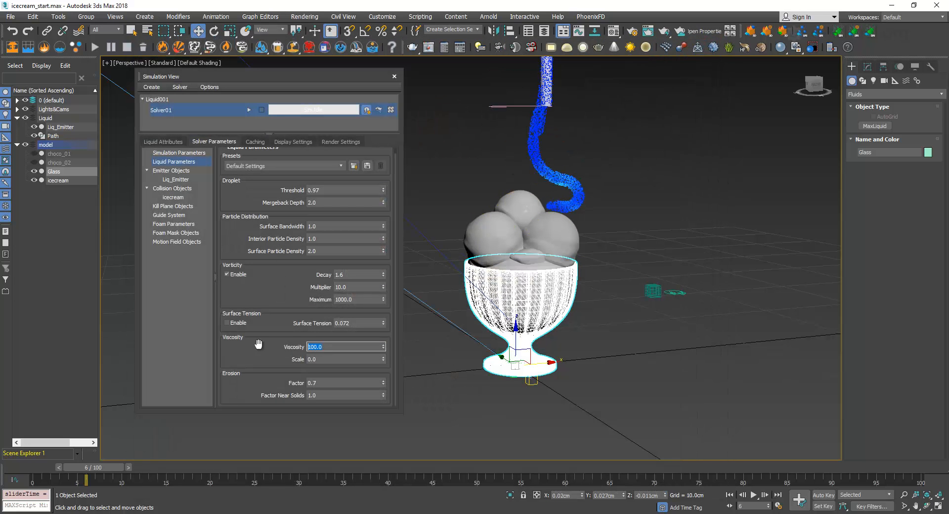
{"action": "type", "text": "10"}
{"action": "left_click", "coordinate": [249, 110]}
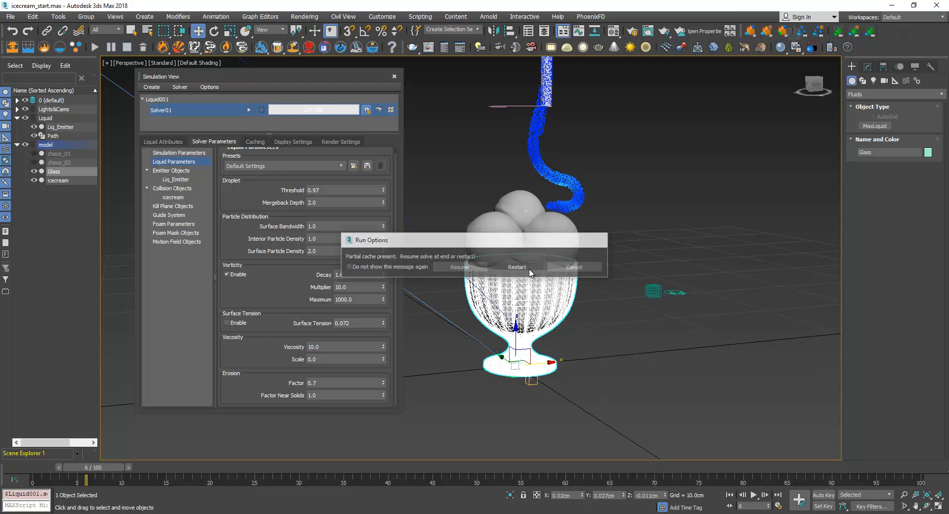
{"action": "left_click", "coordinate": [517, 267]}
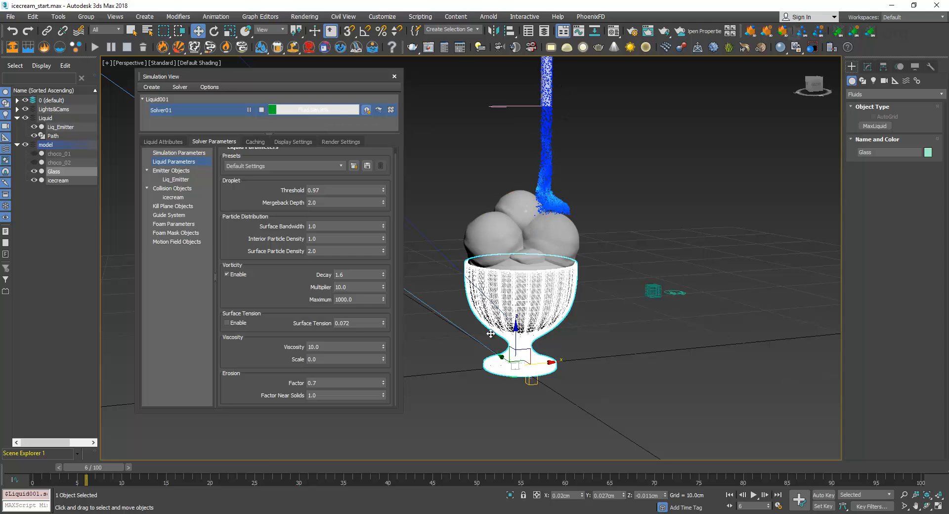
Scrub the timeline to frame 10 to examine the sauce on the ice cream, and stop the simulation
{"action": "mouse_move", "coordinate": [105, 467]}
{"action": "left_mouse_down"}
{"action": "mouse_move", "coordinate": [81, 461]}
{"action": "mouse_move", "coordinate": [153, 463]}
{"action": "mouse_move", "coordinate": [143, 463]}
{"action": "left_mouse_up"}
{"action": "key", "text": "w"}
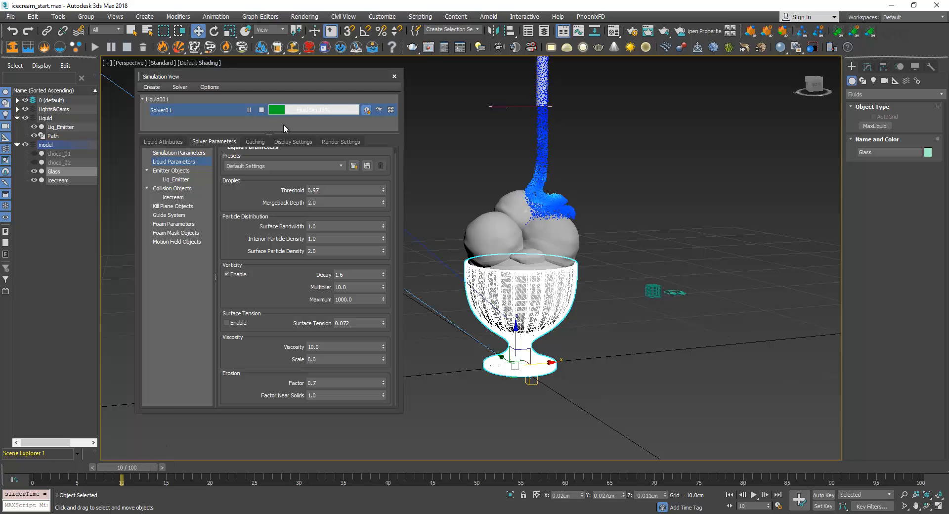
{"action": "left_click", "coordinate": [261, 110]}
Set the radius of the Liq_Emitter cylinder to 0.25 cm
{"action": "left_click", "coordinate": [868, 66]}
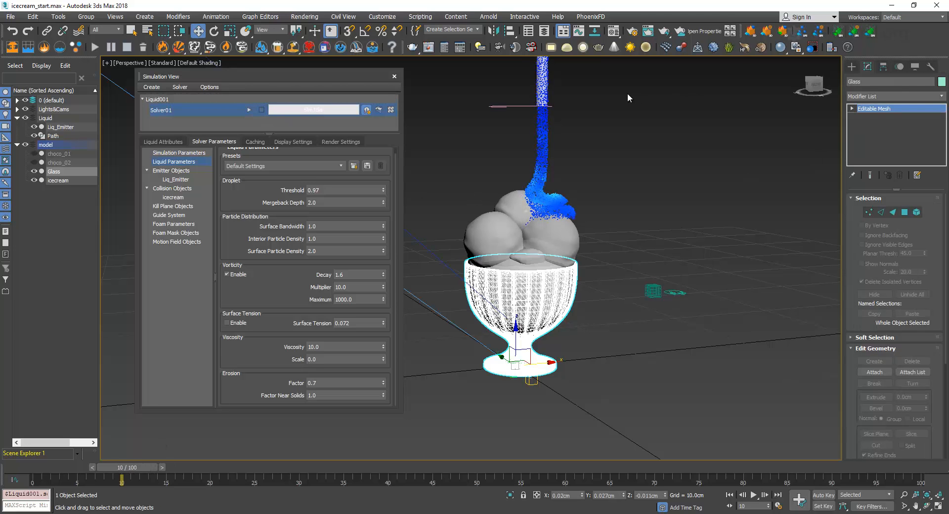
{"action": "left_click", "coordinate": [542, 83]}
{"action": "double_click", "coordinate": [918, 211]}
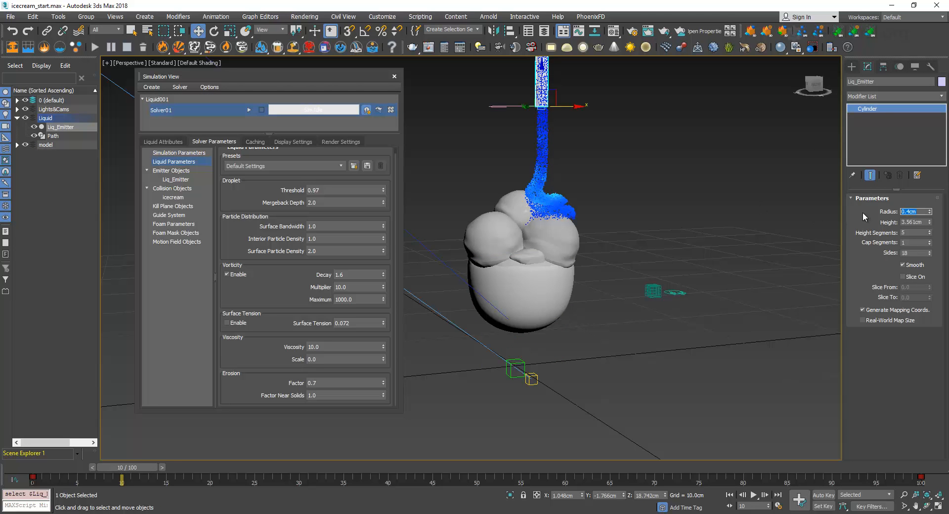
{"action": "type", "text": "0.25"}
{"action": "key", "text": "Return"}
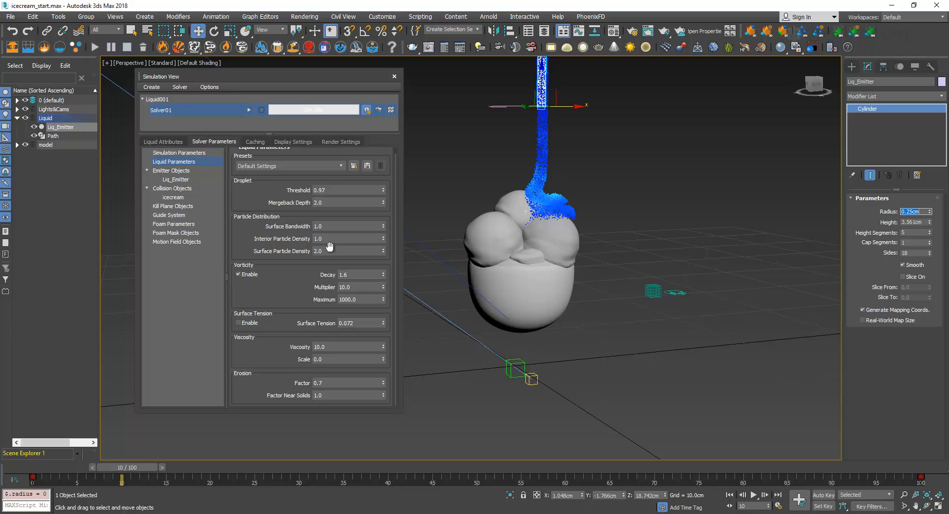
Edit the solver's master voxel size in the simulation parameters
{"action": "scroll", "coordinate": [291, 316], "scroll_direction": "up", "scroll_amount": 1}
{"action": "left_click", "coordinate": [183, 152]}
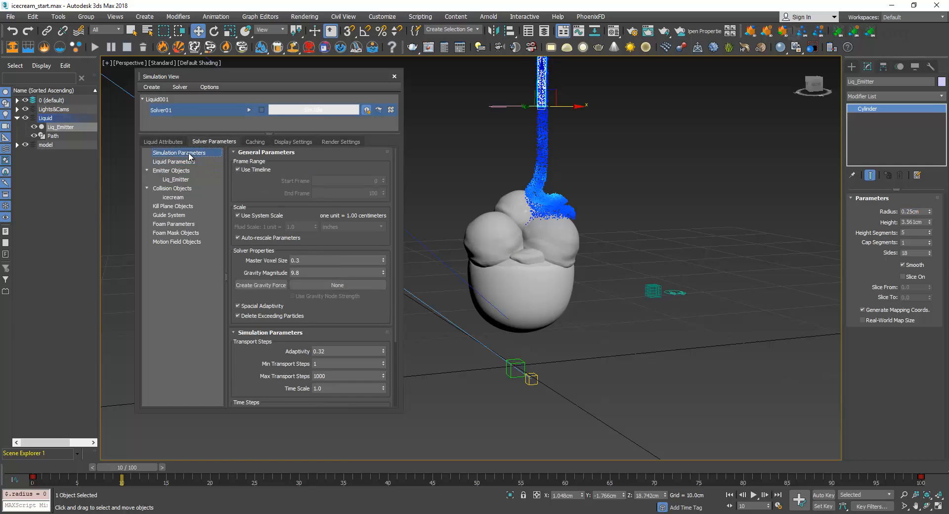
{"action": "left_click", "coordinate": [293, 260]}
{"action": "key", "text": "Return"}
Set the liquid's viscosity to 5 and restart the simulation from the beginning
{"action": "left_click", "coordinate": [174, 161]}
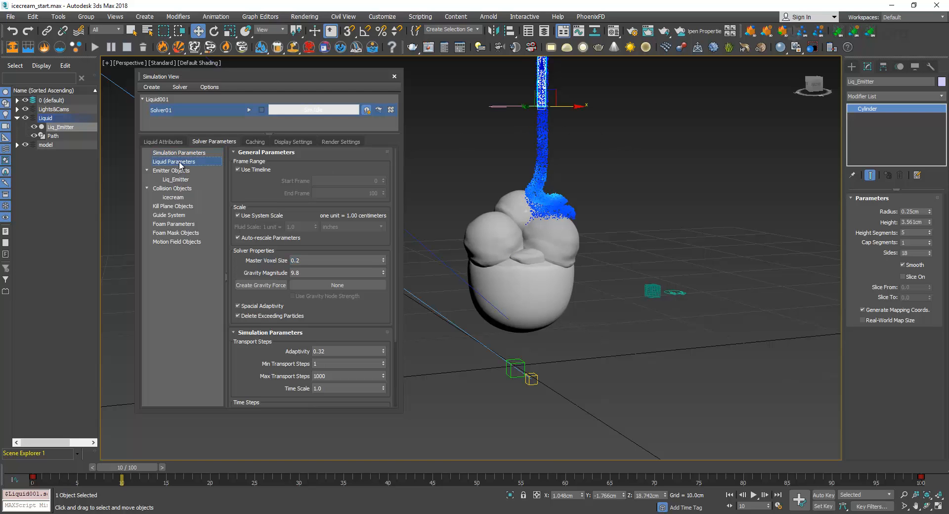
{"action": "left_click_drag", "start_coordinate": [280, 304], "coordinate": [285, 218]}
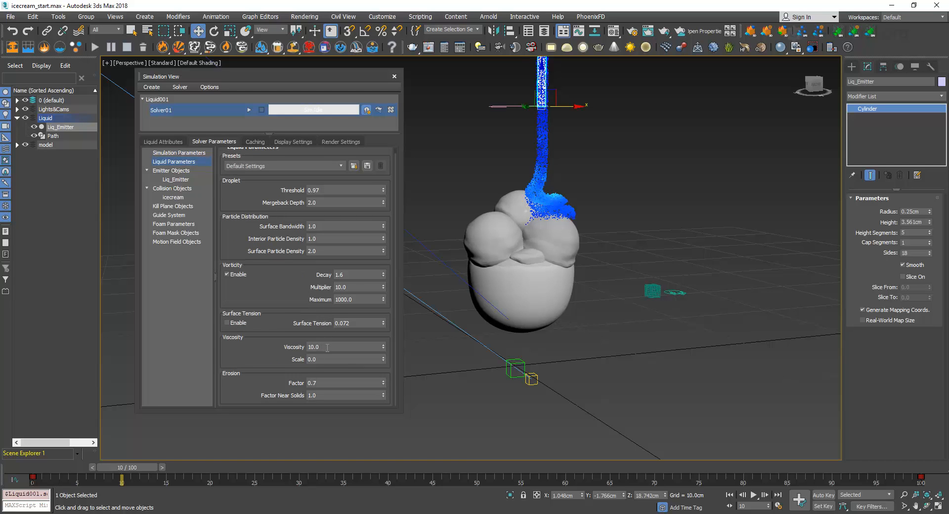
{"action": "left_click_drag", "start_coordinate": [331, 348], "coordinate": [275, 350]}
{"action": "key", "text": "Return"}
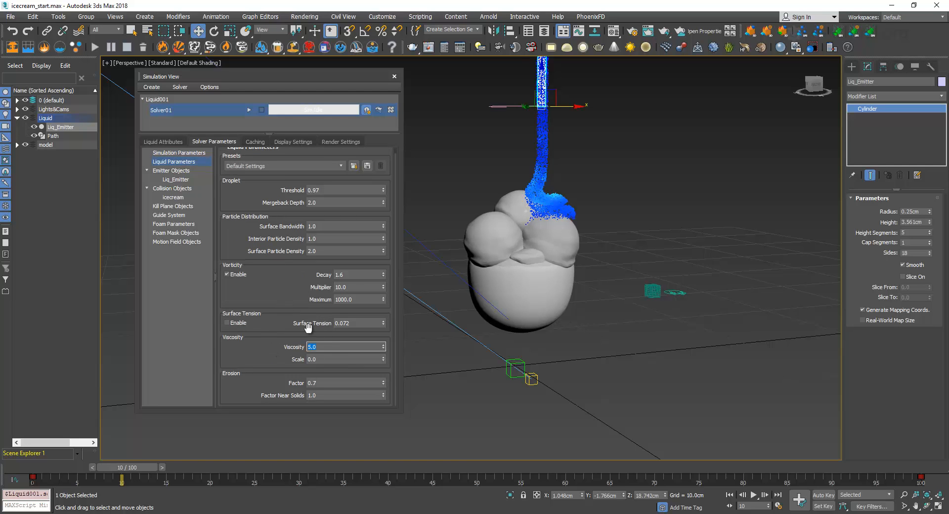
{"action": "left_click", "coordinate": [249, 110]}
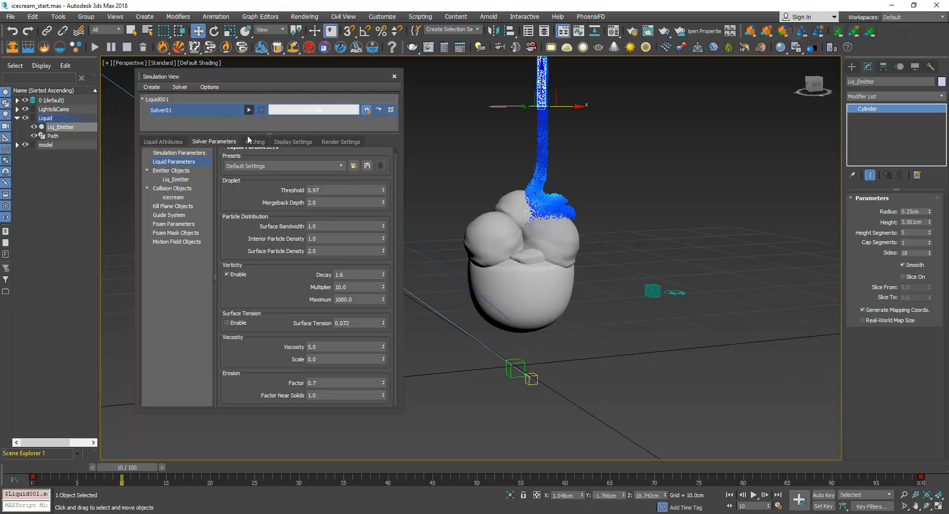
{"action": "left_click", "coordinate": [524, 270]}
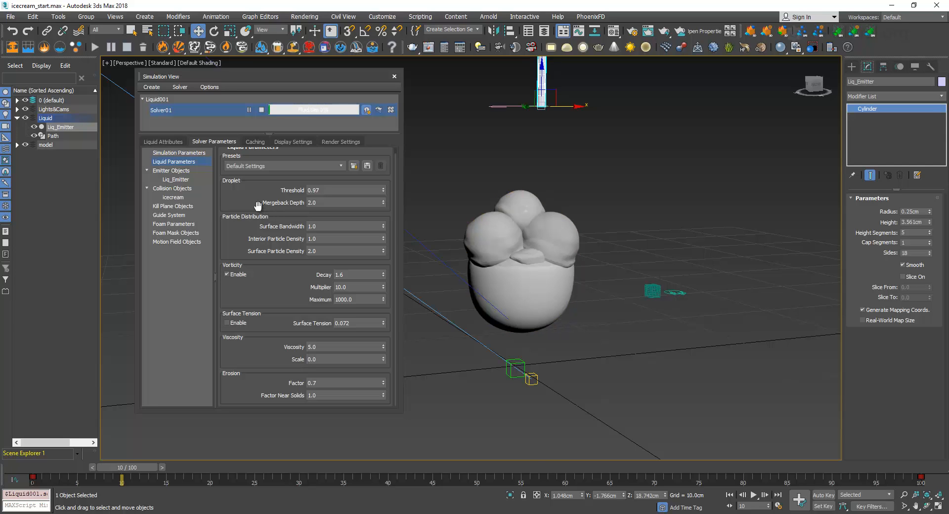
Set the density of the liquid emitter to 1200 in its physical attributes
{"action": "left_click", "coordinate": [185, 170]}
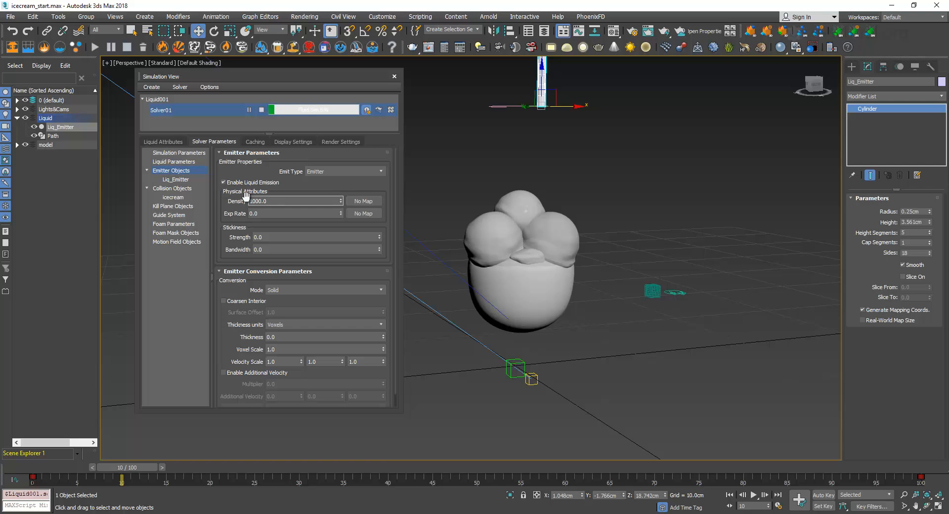
{"action": "left_click_drag", "start_coordinate": [270, 201], "coordinate": [217, 213]}
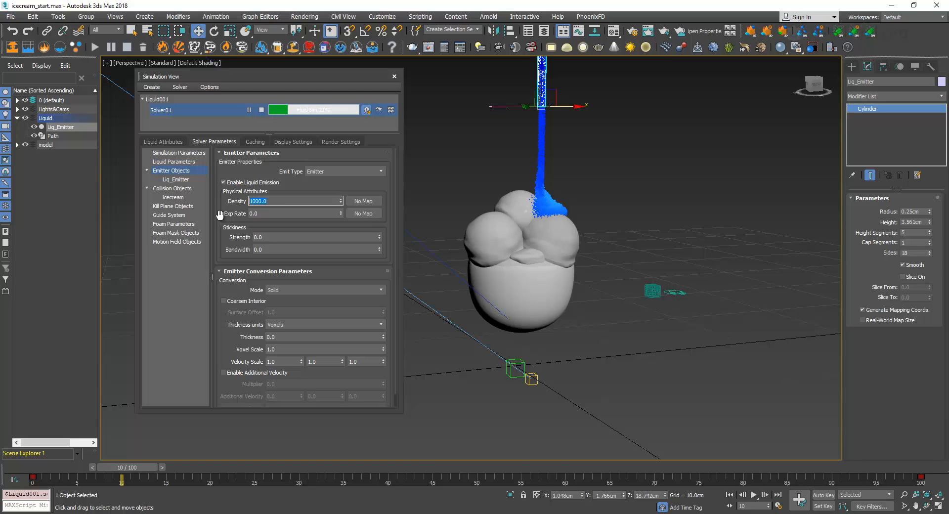
{"action": "type", "text": "1200"}
{"action": "key", "text": "Return"}
{"action": "left_click", "coordinate": [184, 164]}
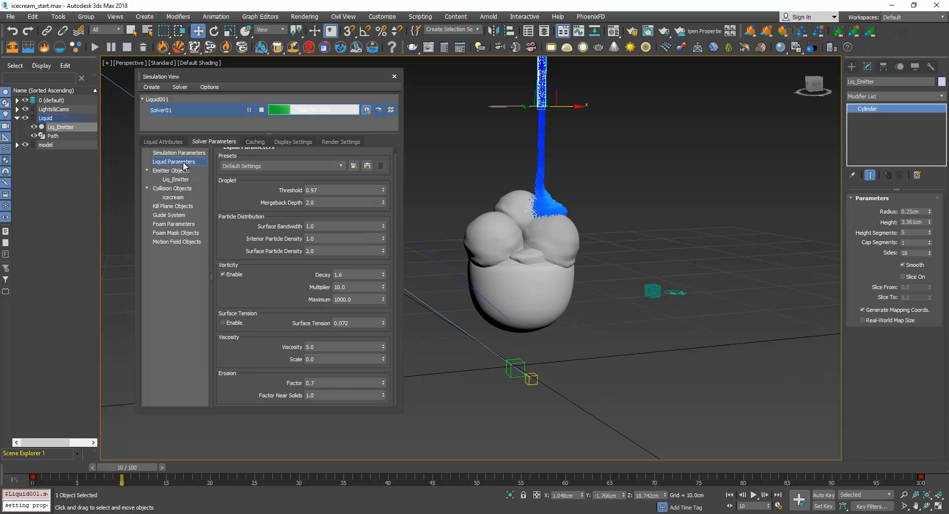
Stop the simulation and scrub the timeline to frame 17 to examine the sauce pouring onto the ice cream
{"action": "left_click", "coordinate": [261, 110]}
{"action": "left_click_drag", "start_coordinate": [133, 467], "coordinate": [195, 469]}
{"action": "key", "text": "w"}
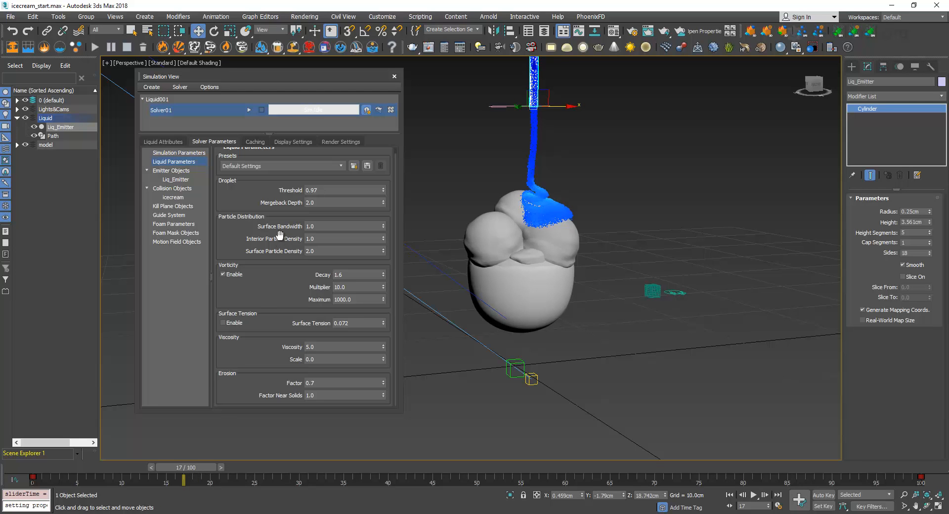
{"action": "double_click", "coordinate": [313, 348]}
{"action": "left_click", "coordinate": [267, 275]}
{"action": "left_click_drag", "start_coordinate": [318, 347], "coordinate": [284, 349]}
{"action": "left_click_drag", "start_coordinate": [261, 200], "coordinate": [270, 339]}
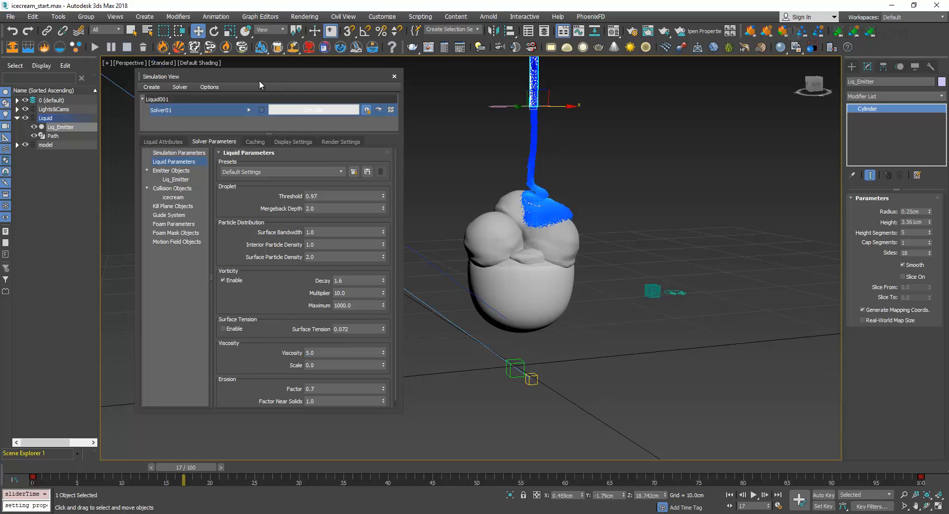
Turn off the solver's system scale and set the fluid scale so that one unit equals 10 centimeters
{"action": "left_click", "coordinate": [188, 153]}
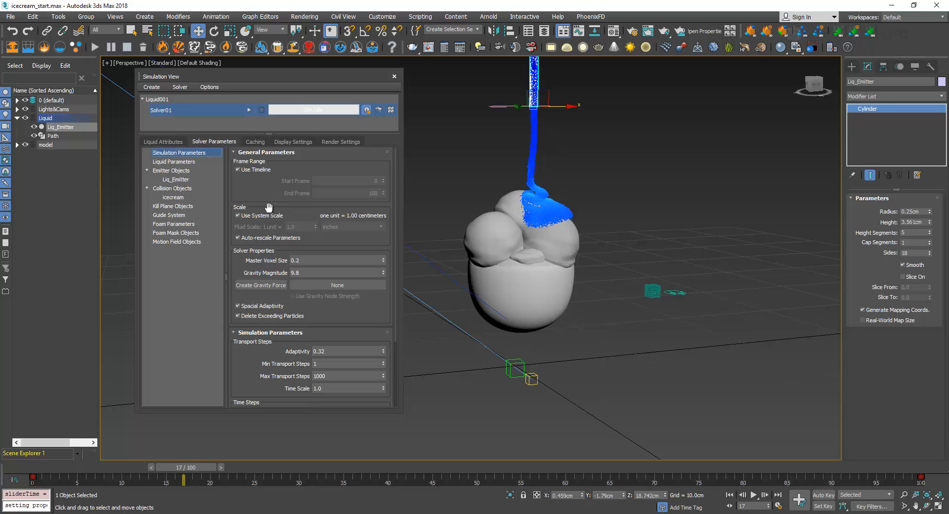
{"action": "left_click", "coordinate": [250, 216]}
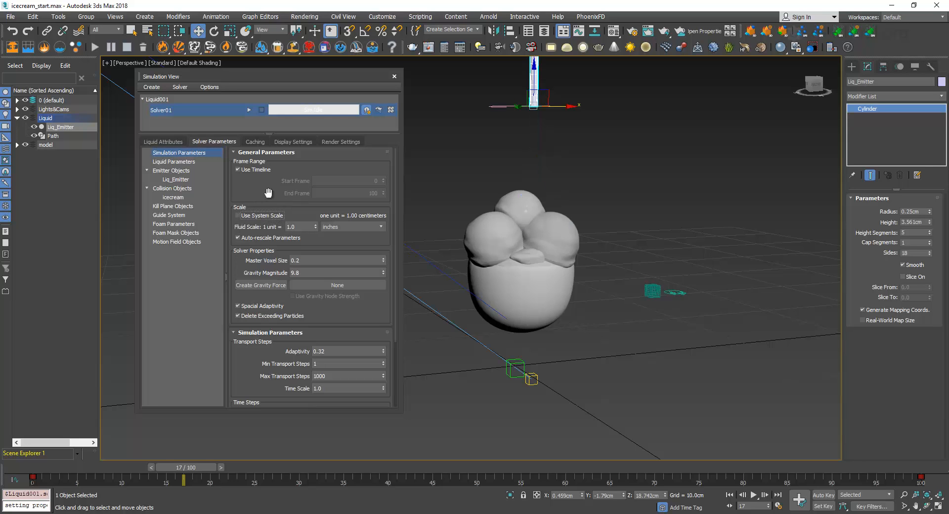
{"action": "left_click", "coordinate": [288, 227]}
{"action": "left_click_drag", "start_coordinate": [285, 229], "coordinate": [282, 230]}
{"action": "type", "text": "10"}
{"action": "key", "text": "Return"}
{"action": "left_click", "coordinate": [346, 227]}
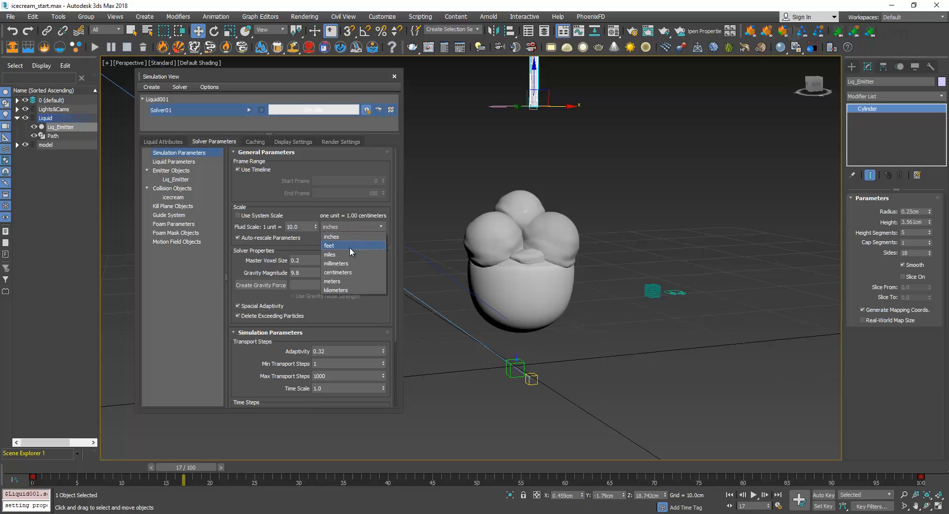
{"action": "left_click", "coordinate": [354, 271]}
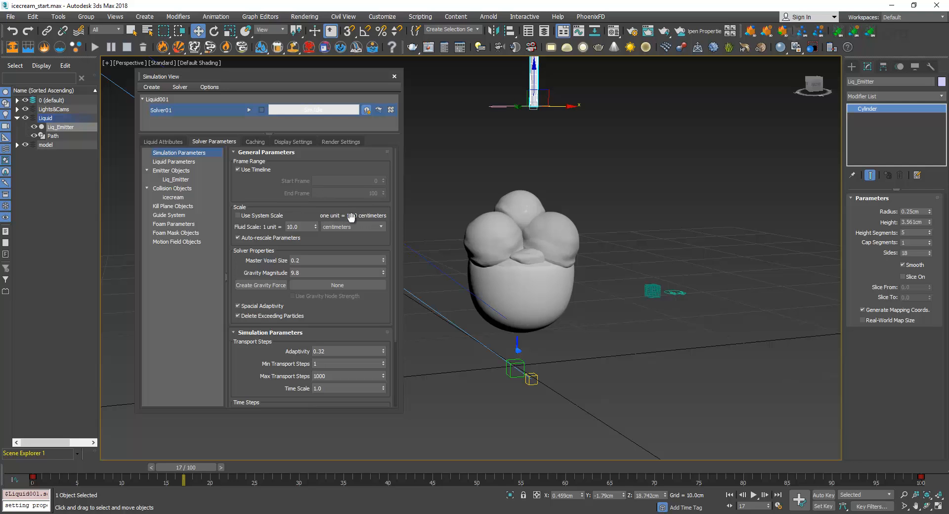
{"action": "left_click", "coordinate": [249, 215]}
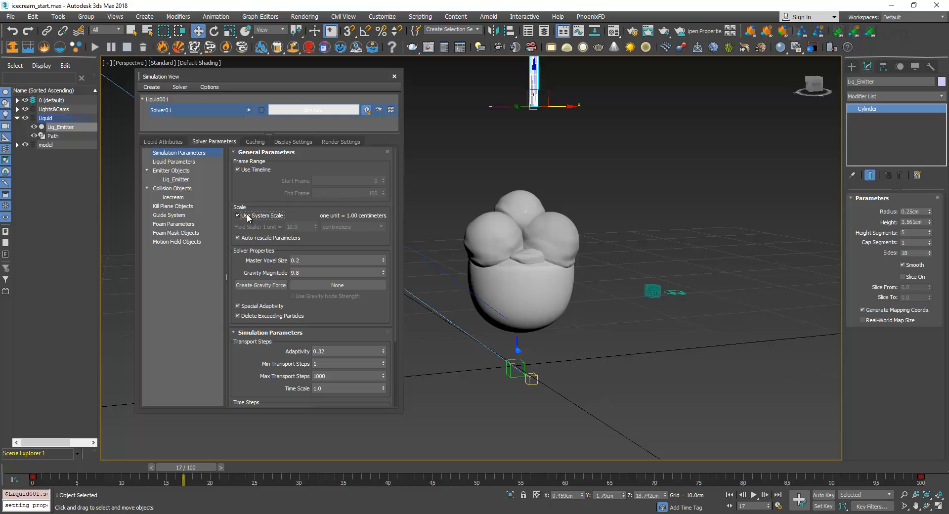
{"action": "left_click", "coordinate": [249, 217]}
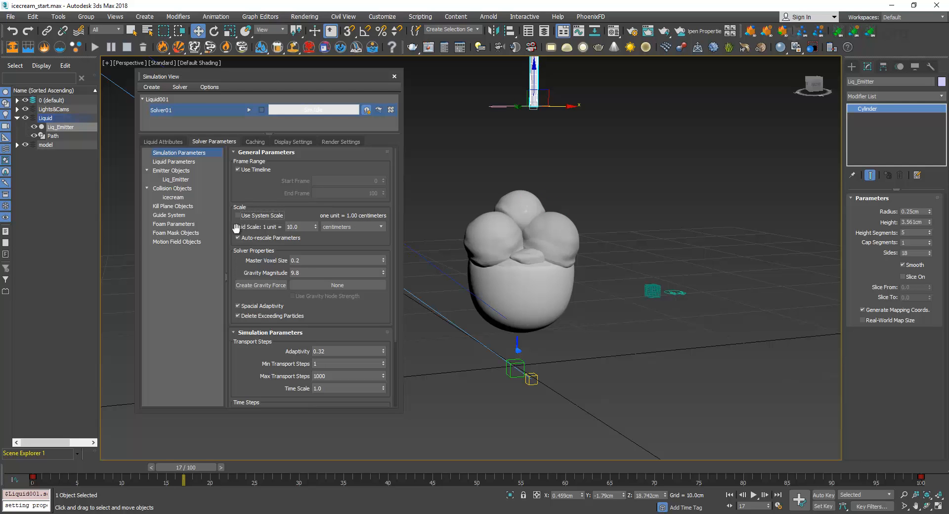
{"action": "left_click", "coordinate": [302, 225]}
{"action": "left_click", "coordinate": [305, 226]}
Restart the simulation from the beginning and return to the solver's liquid parameters
{"action": "left_click", "coordinate": [249, 110]}
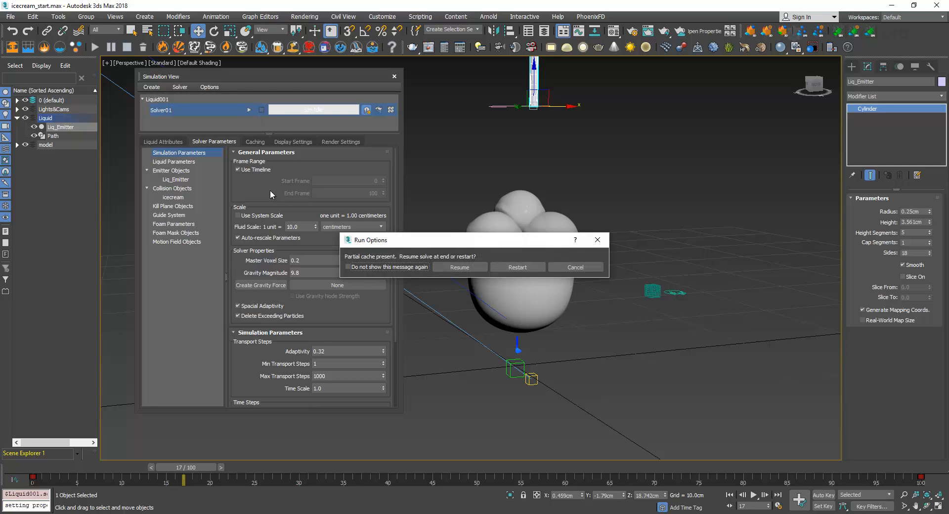
{"action": "left_click", "coordinate": [514, 267]}
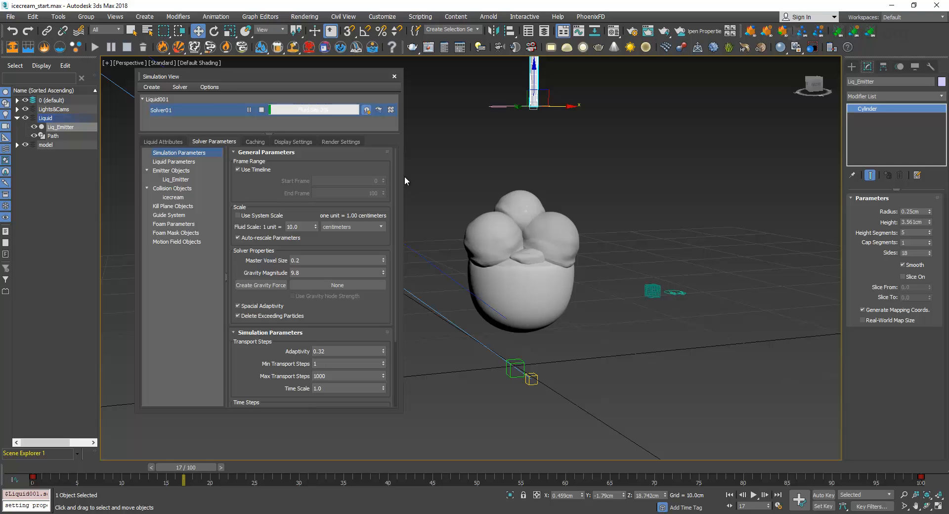
{"action": "left_click", "coordinate": [206, 161]}
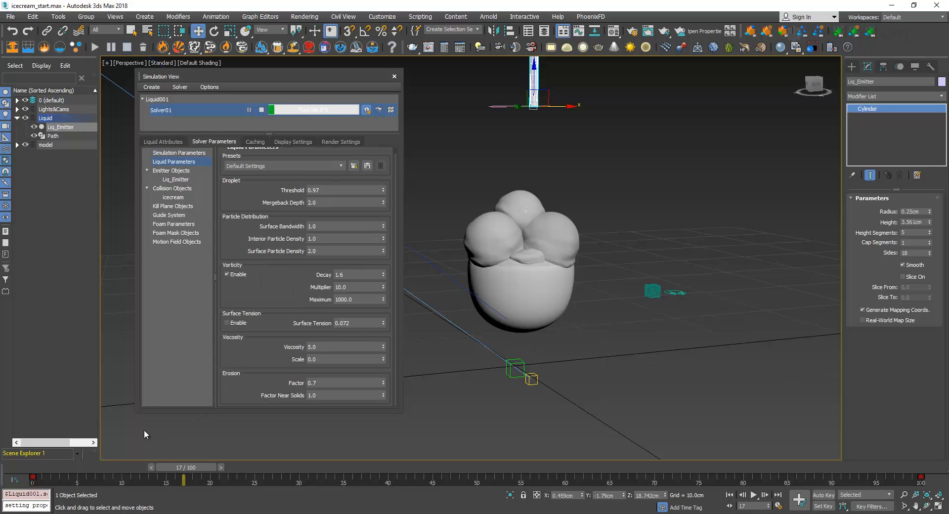
Scrub the timeline through frame 12 to frame 21 to examine the liquid's flow, and stop the simulation
{"action": "left_click", "coordinate": [64, 467]}
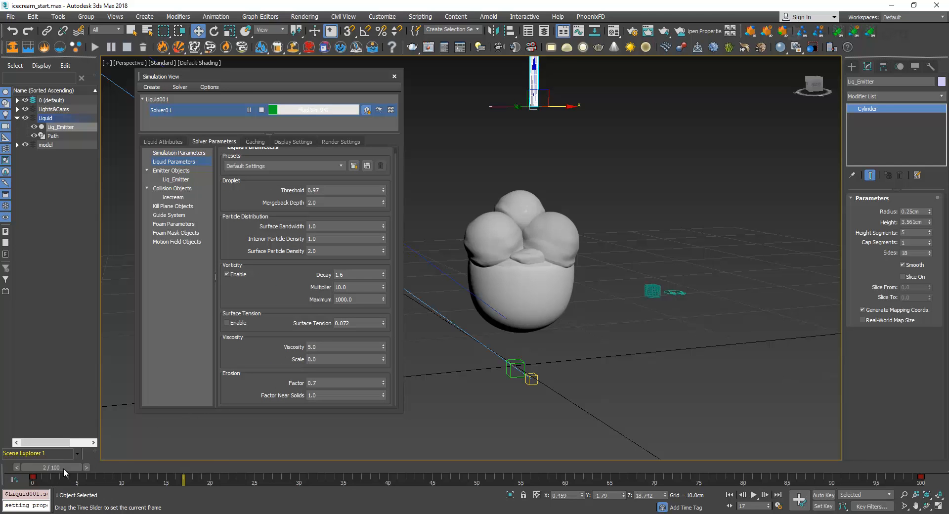
{"action": "left_click_drag", "start_coordinate": [63, 468], "coordinate": [153, 467]}
{"action": "key", "text": "w"}
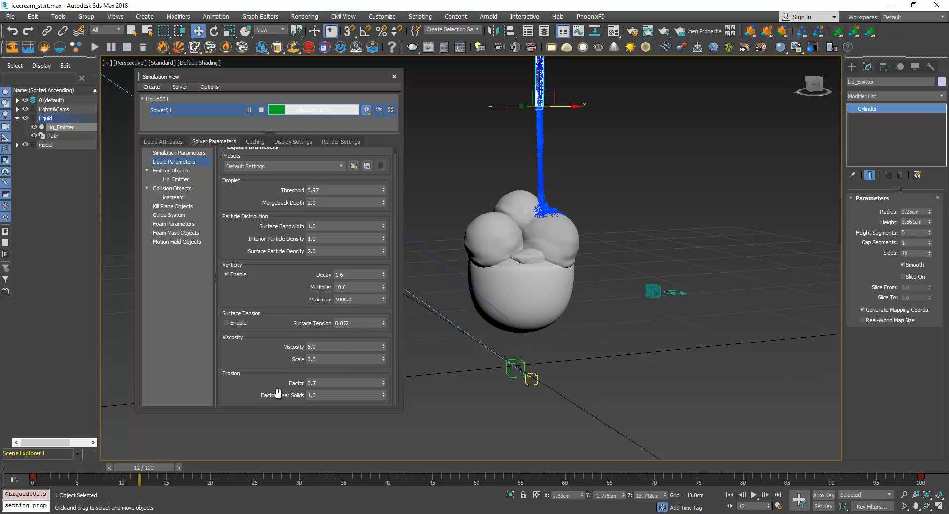
{"action": "left_click_drag", "start_coordinate": [158, 467], "coordinate": [237, 475]}
{"action": "key", "text": "w"}
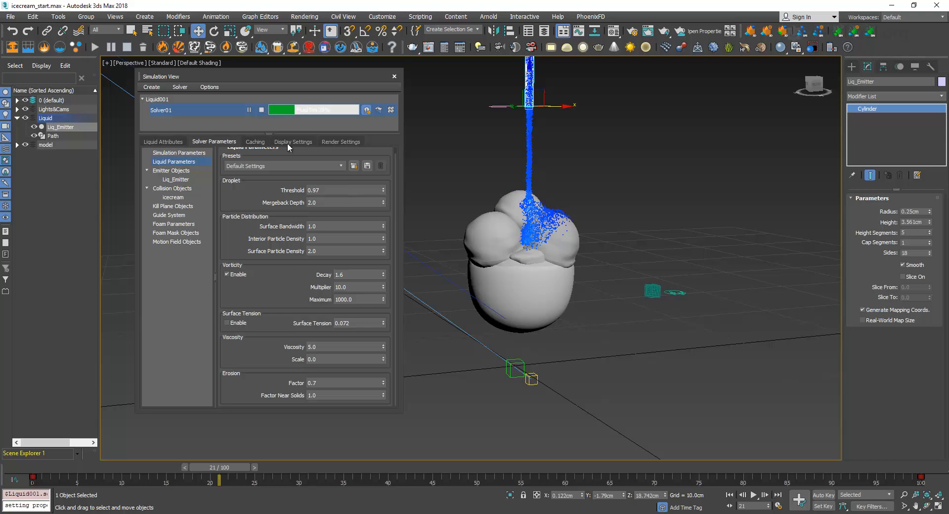
{"action": "left_click", "coordinate": [261, 110]}
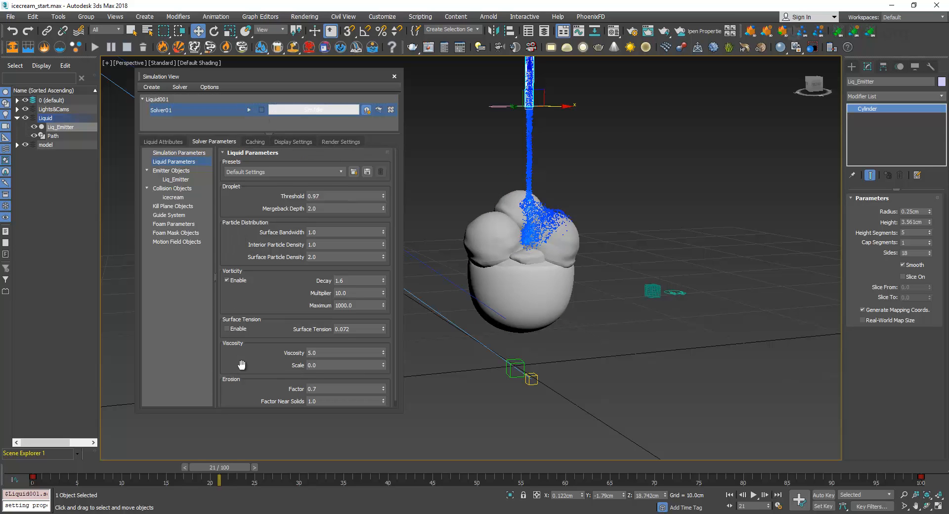
{"action": "left_click", "coordinate": [179, 153]}
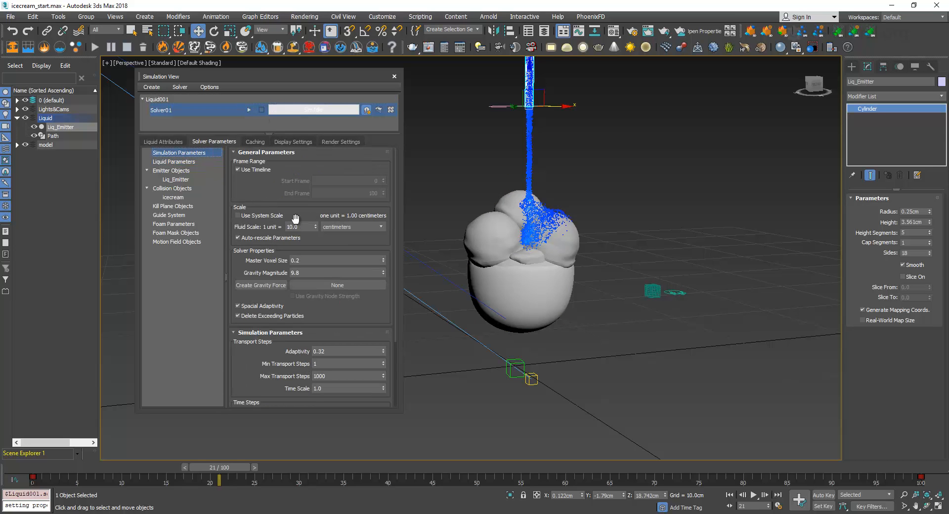
{"action": "left_click", "coordinate": [174, 161]}
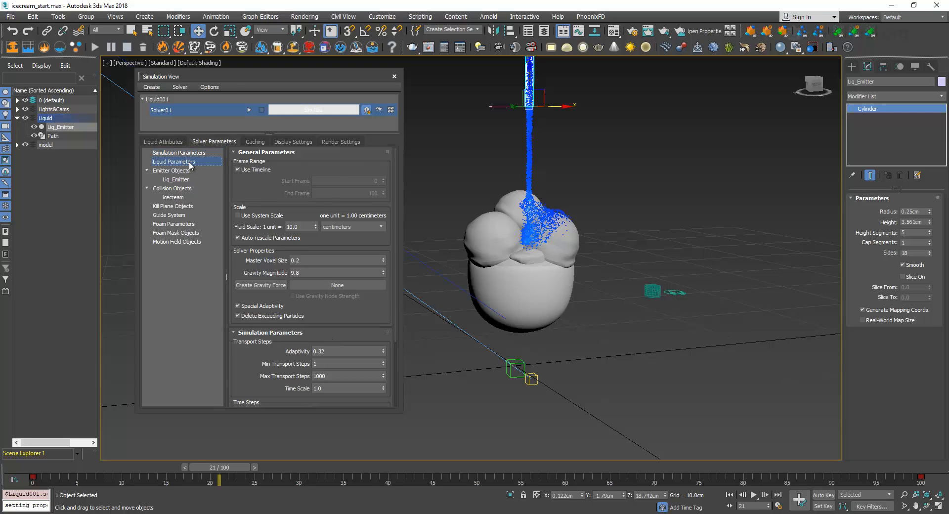
{"action": "scroll", "coordinate": [282, 313], "scroll_direction": "down", "scroll_amount": 1}
{"action": "left_click", "coordinate": [319, 347]}
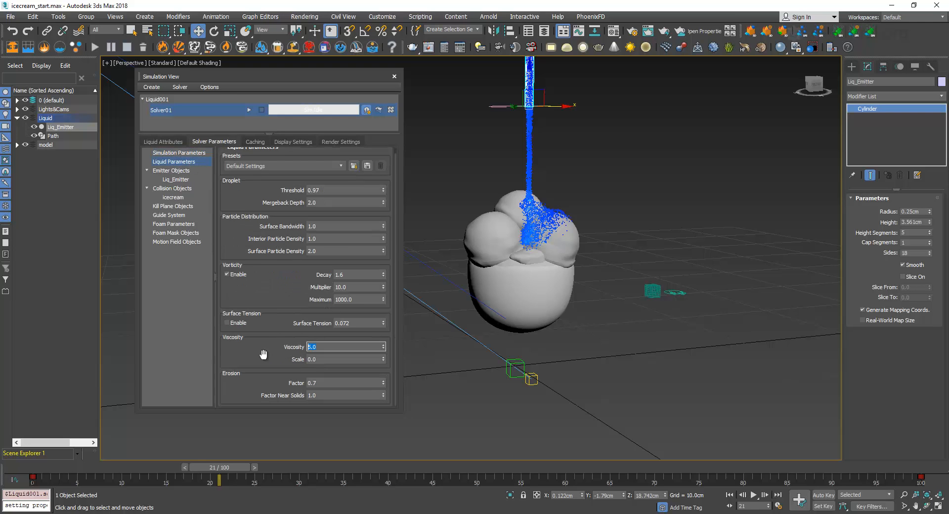
{"action": "left_click", "coordinate": [179, 153]}
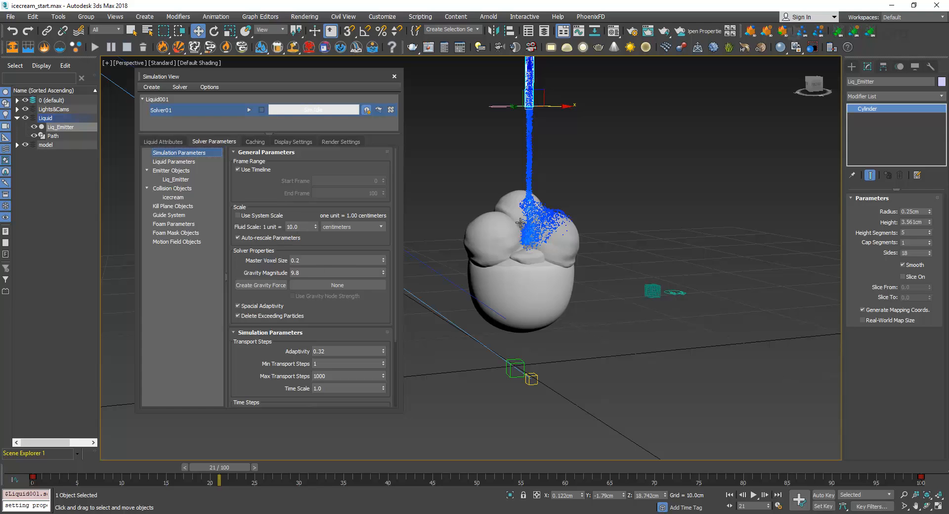
Set the liquid's viscosity to 100, enable surface tension, and restart the simulation from the beginning
{"action": "left_click", "coordinate": [191, 162]}
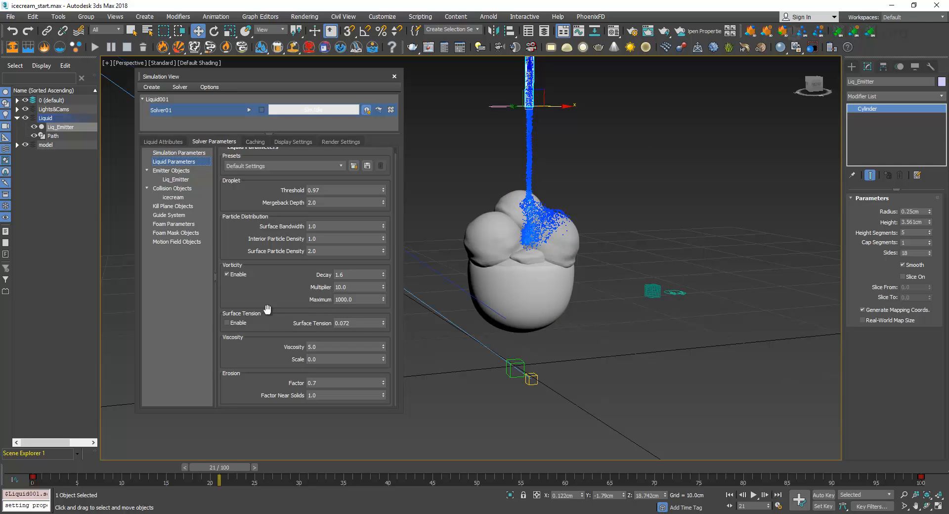
{"action": "double_click", "coordinate": [312, 346]}
{"action": "key", "text": "Return"}
{"action": "left_click", "coordinate": [229, 323]}
{"action": "left_click", "coordinate": [249, 110]}
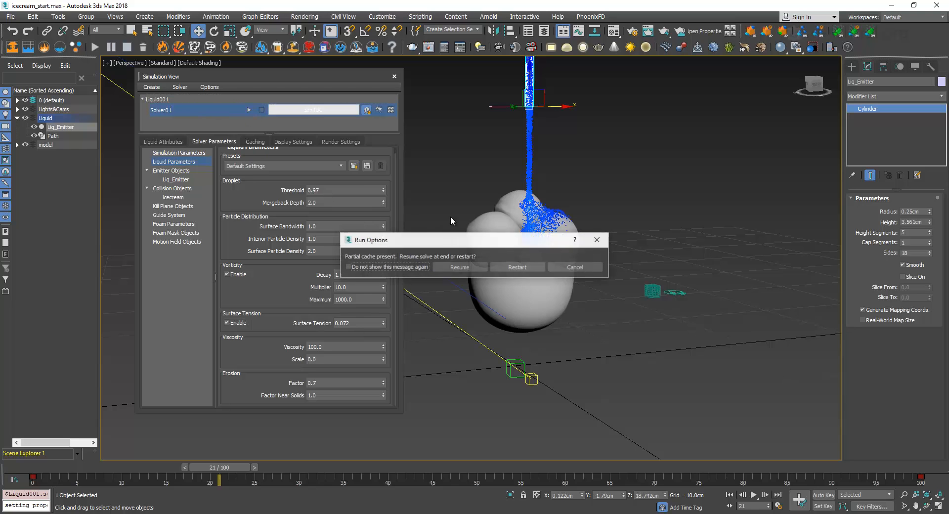
{"action": "left_click", "coordinate": [509, 267]}
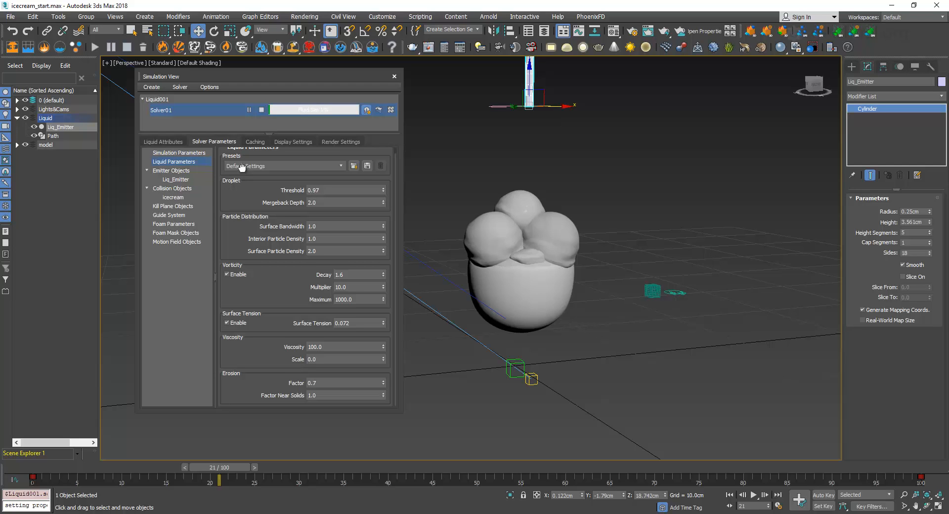
Set the stickiness bandwidth of the liquid emitter to 0.01
{"action": "scroll", "coordinate": [243, 163], "scroll_direction": "up", "scroll_amount": 1}
{"action": "left_click", "coordinate": [168, 173]}
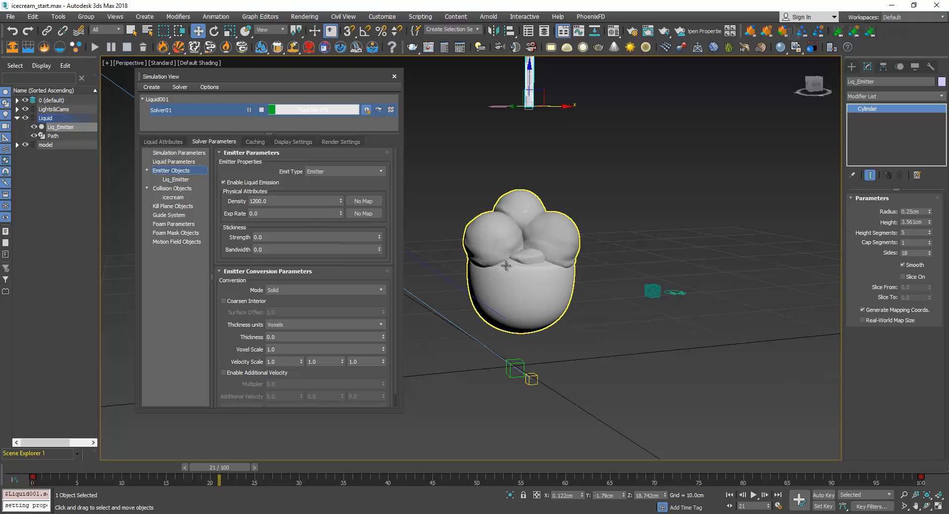
{"action": "left_click", "coordinate": [187, 162]}
{"action": "left_click", "coordinate": [178, 170]}
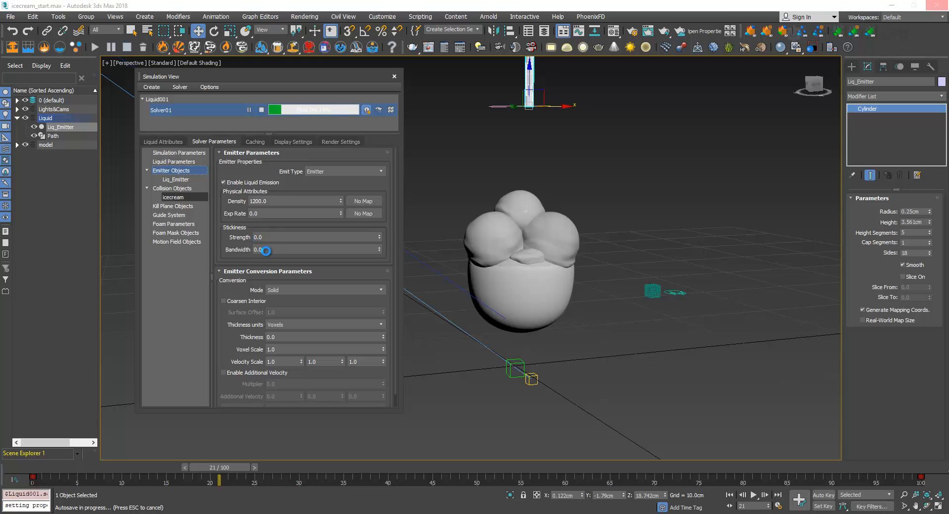
{"action": "left_click", "coordinate": [270, 250]}
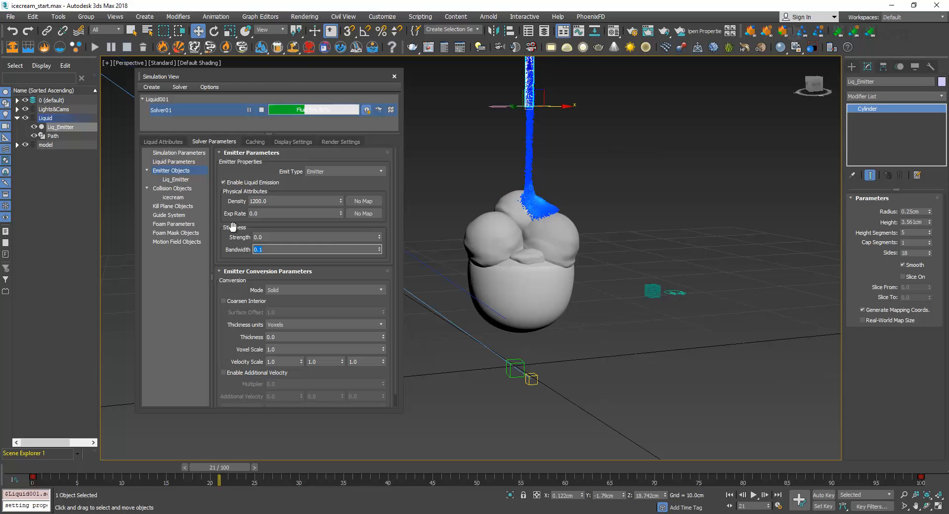
{"action": "type", "text": "0.01"}
{"action": "key", "text": "Return"}
{"action": "key", "text": "BackSpace"}
{"action": "left_click", "coordinate": [175, 163]}
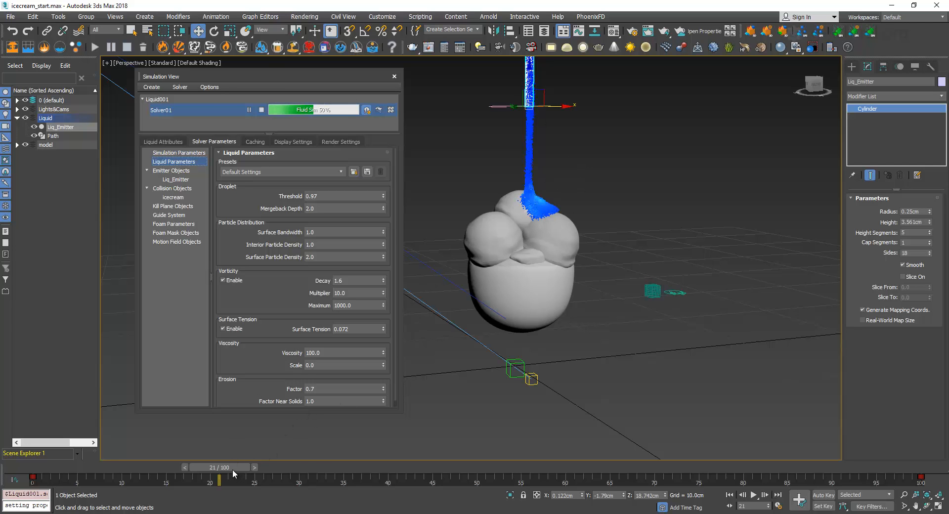
Scrub the timeline to frame 54 and back to frames 23 and 8 to examine the thicker sauce, and stop the simulation
{"action": "left_click_drag", "start_coordinate": [232, 469], "coordinate": [507, 455]}
{"action": "key", "text": "w"}
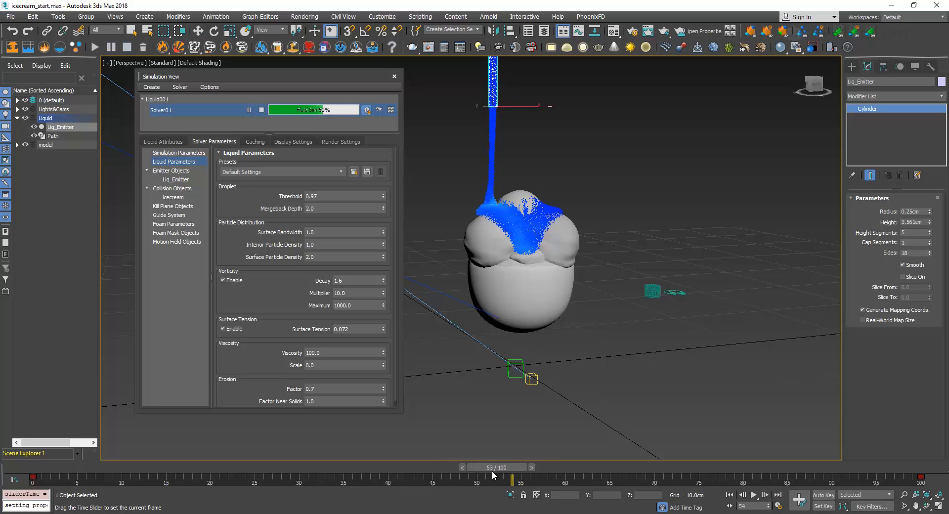
{"action": "left_click_drag", "start_coordinate": [491, 471], "coordinate": [239, 467]}
{"action": "key", "text": "w"}
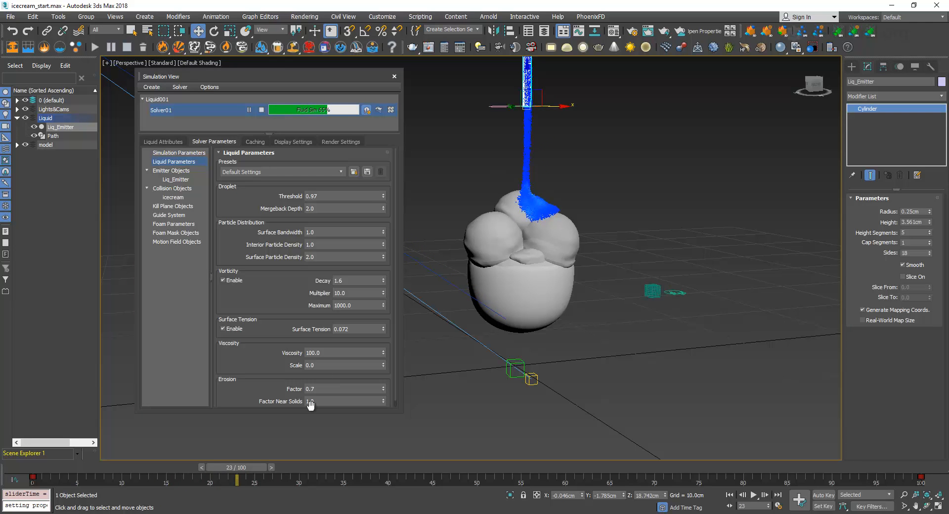
{"action": "key", "text": "q"}
{"action": "left_click_drag", "start_coordinate": [243, 467], "coordinate": [104, 479]}
{"action": "key", "text": "w"}
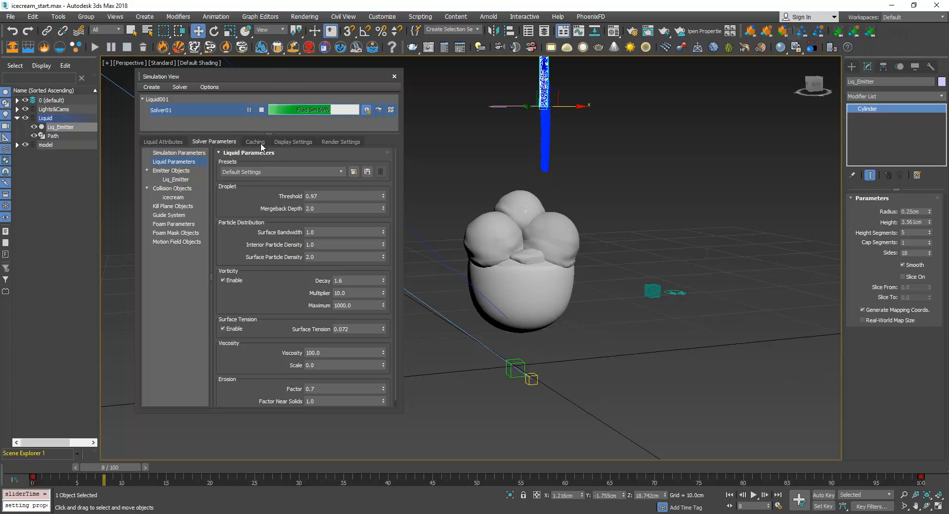
{"action": "left_click", "coordinate": [262, 110]}
Review the solver's simulation parameters down to voxel scaling and inspect the liquid particles below the emitter up close
{"action": "left_click_drag", "start_coordinate": [210, 158], "coordinate": [226, 158]}
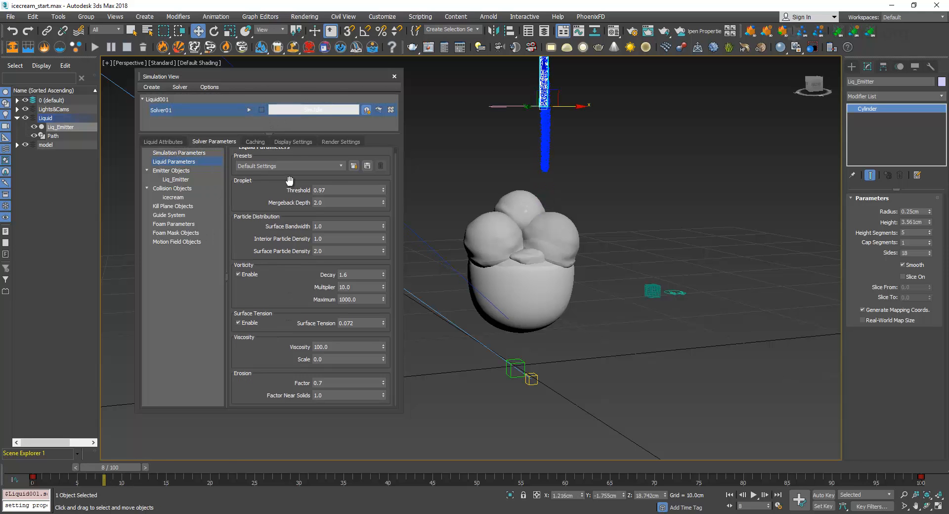
{"action": "left_click", "coordinate": [190, 153]}
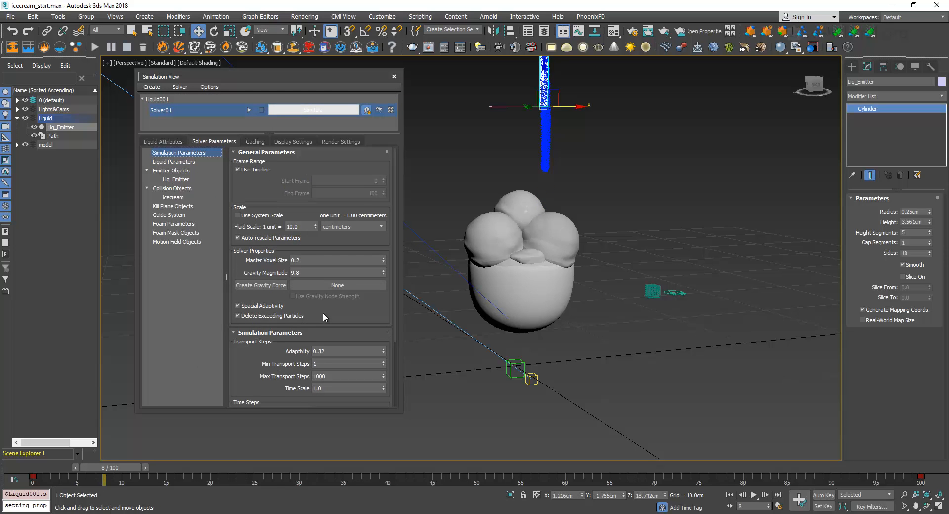
{"action": "left_click_drag", "start_coordinate": [322, 315], "coordinate": [349, 223]}
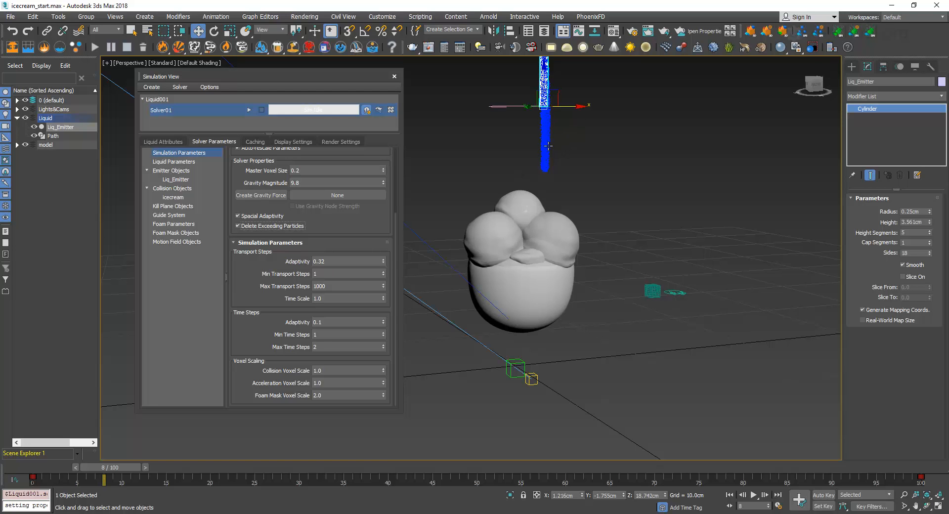
{"action": "scroll", "coordinate": [547, 134], "scroll_direction": "up", "scroll_amount": 5}
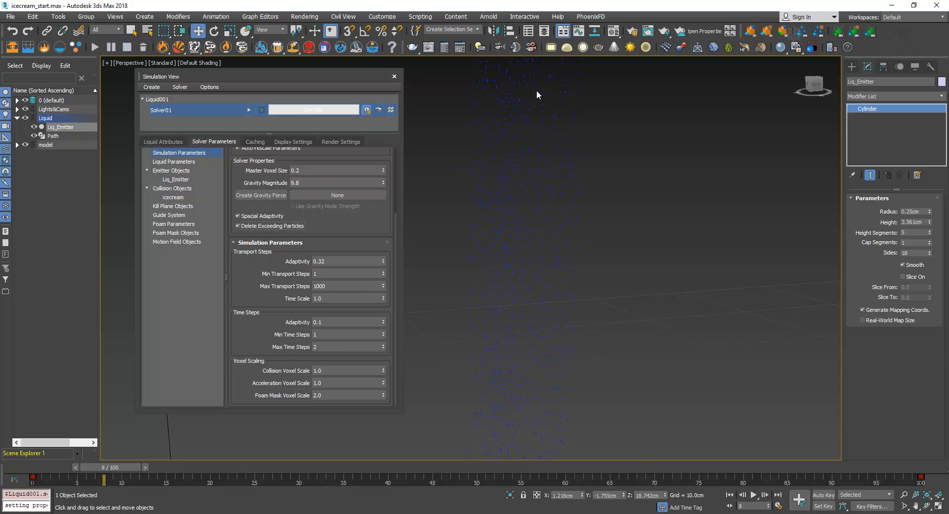
Set the solver's minimum transport steps to 10
{"action": "scroll", "coordinate": [581, 188], "scroll_direction": "down", "scroll_amount": 5}
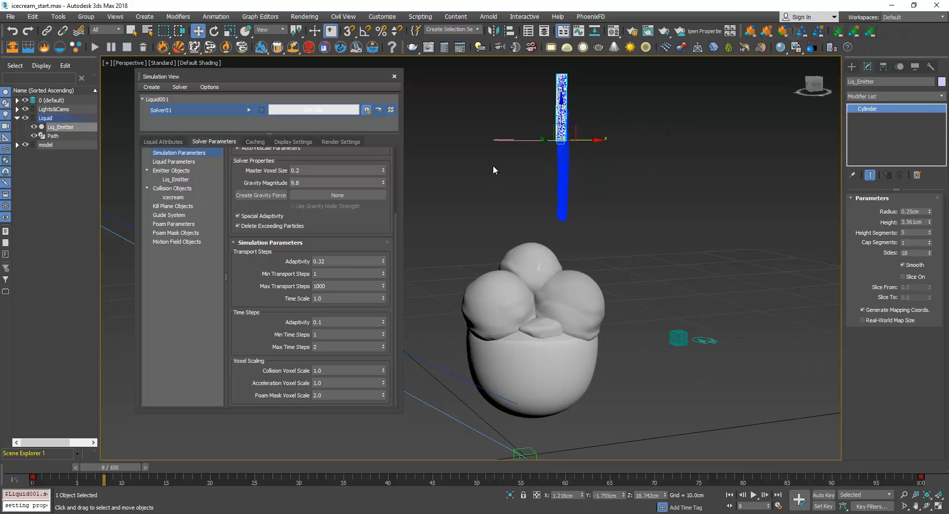
{"action": "left_click_drag", "start_coordinate": [332, 275], "coordinate": [270, 277]}
{"action": "left_click_drag", "start_coordinate": [300, 273], "coordinate": [241, 281]}
{"action": "left_click", "coordinate": [337, 285]}
{"action": "left_click", "coordinate": [328, 273]}
{"action": "type", "text": "0"}
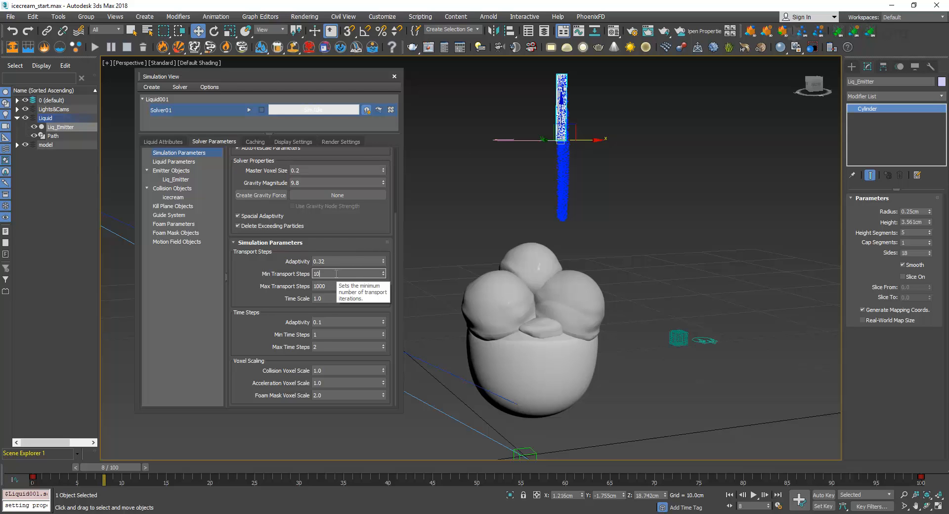
{"action": "left_click", "coordinate": [330, 271]}
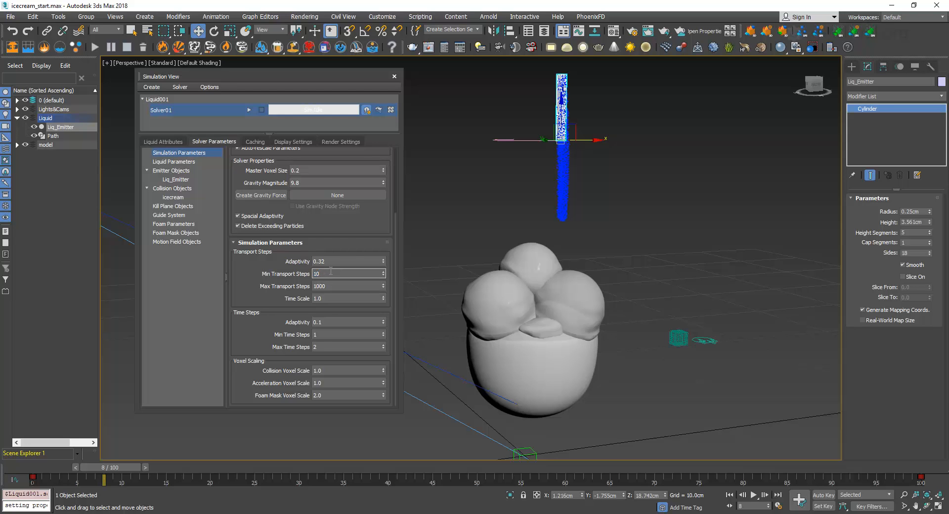
{"action": "mouse_move", "coordinate": [240, 242]}
{"action": "left_mouse_down"}
{"action": "mouse_move", "coordinate": [251, 327]}
{"action": "mouse_move", "coordinate": [252, 251]}
{"action": "left_mouse_up"}
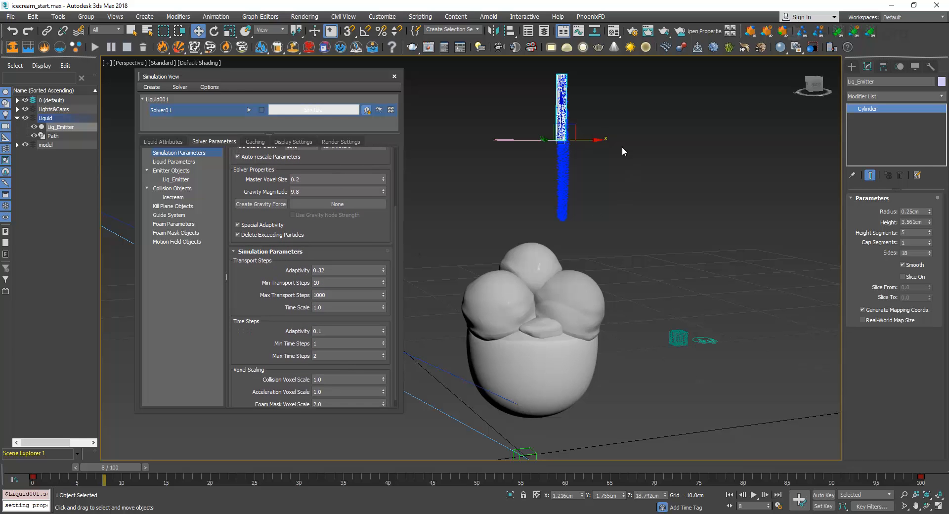
Review the solver's transport steps, gravity magnitude and liquid parameters
{"action": "left_click_drag", "start_coordinate": [329, 282], "coordinate": [257, 307]}
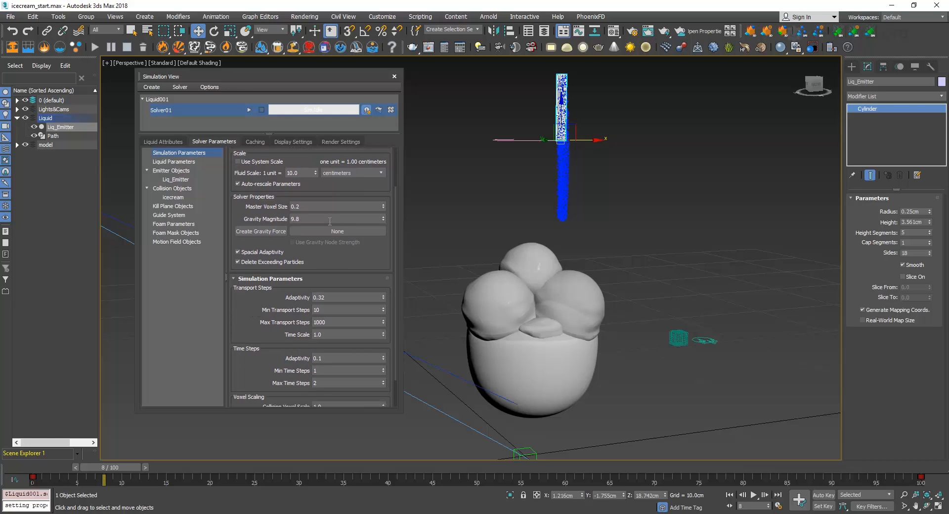
{"action": "left_click", "coordinate": [326, 218]}
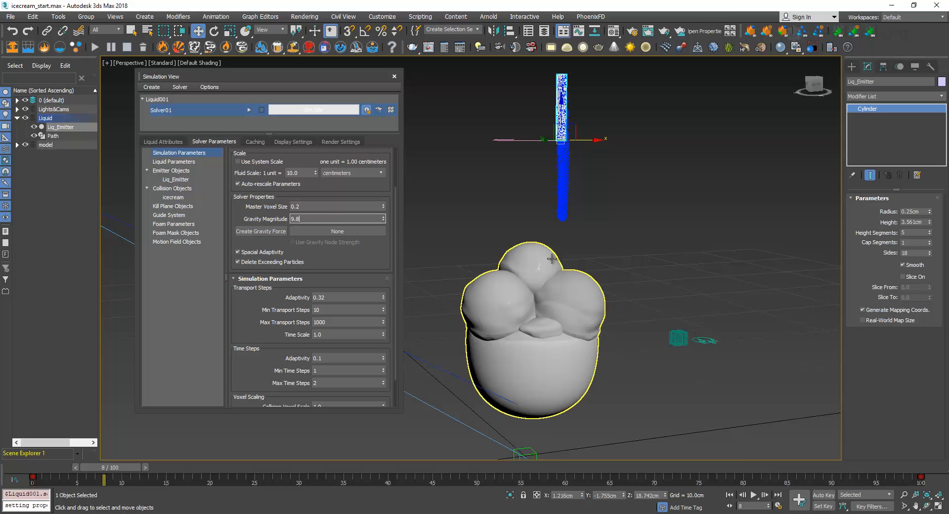
{"action": "left_click_drag", "start_coordinate": [310, 217], "coordinate": [242, 224]}
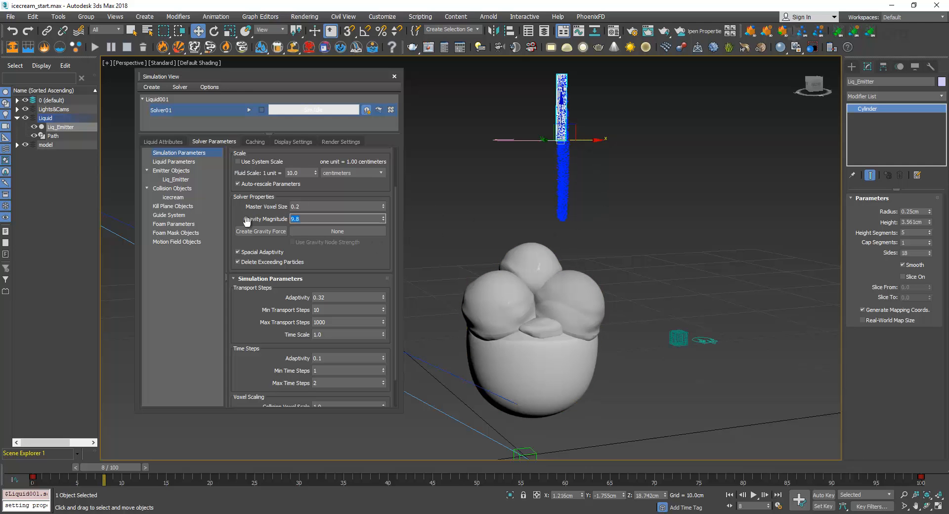
{"action": "scroll", "coordinate": [237, 207], "scroll_direction": "up", "scroll_amount": 2}
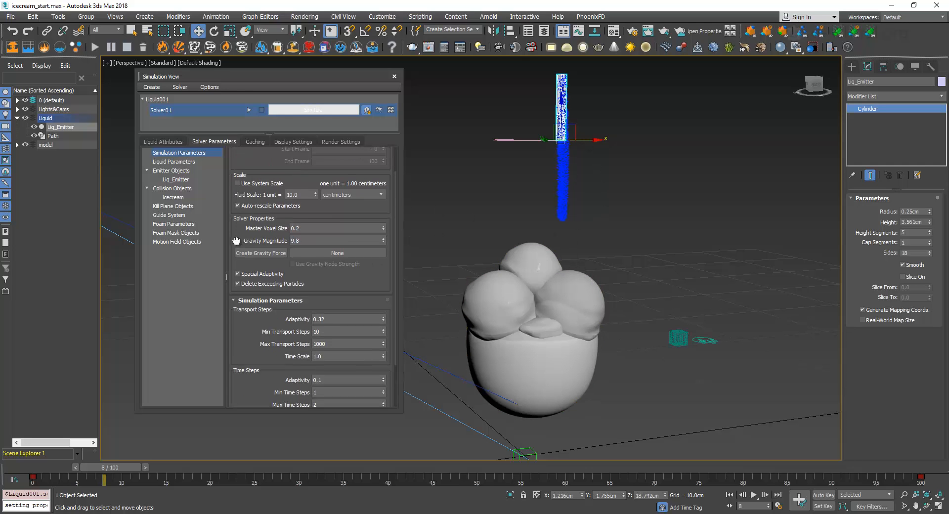
{"action": "left_click", "coordinate": [173, 161]}
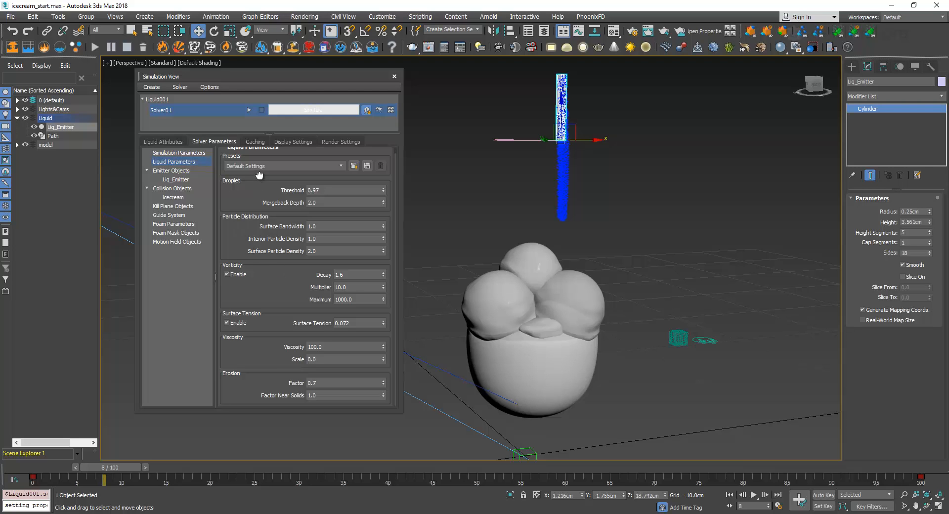
{"action": "scroll", "coordinate": [258, 210], "scroll_direction": "up", "scroll_amount": 1}
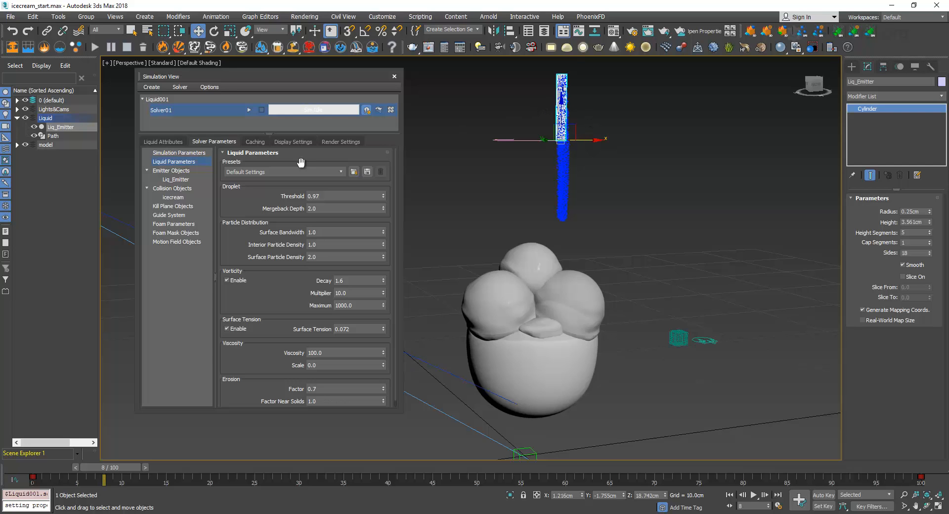
Clone Solver01 and switch between the original and the copy to compare their liquid parameters and particles
{"action": "right_click", "coordinate": [168, 112]}
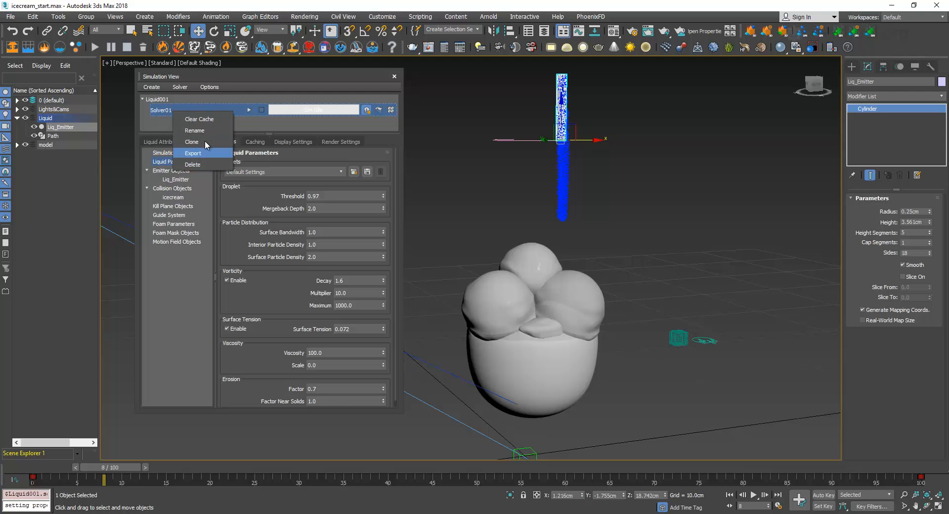
{"action": "left_click", "coordinate": [156, 119]}
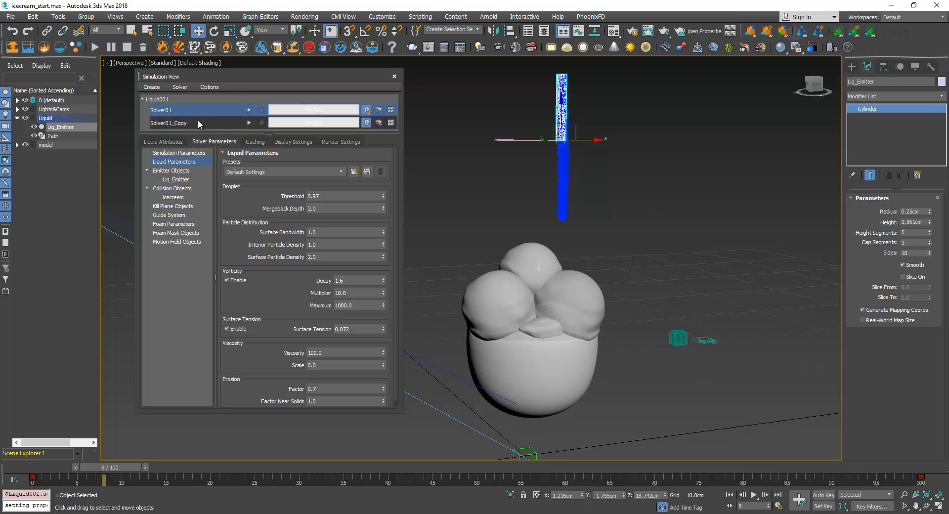
{"action": "left_click", "coordinate": [195, 123]}
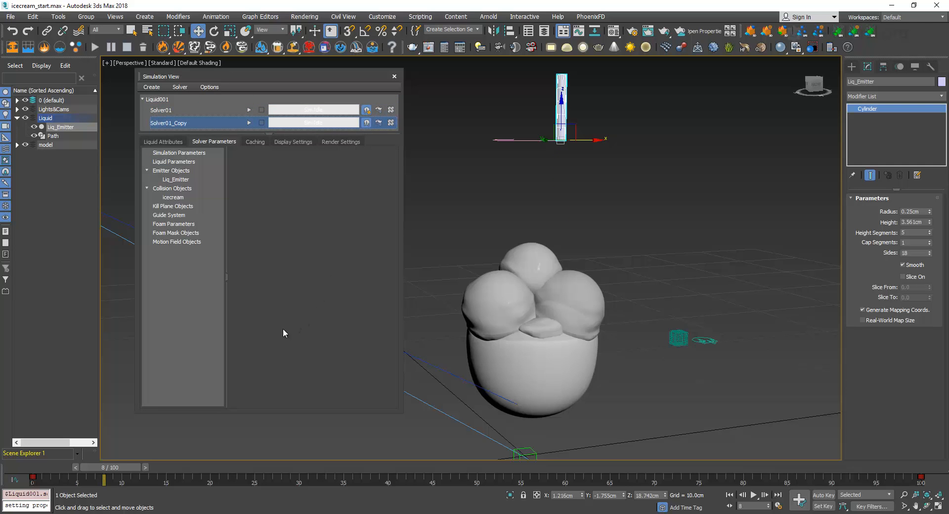
{"action": "left_click", "coordinate": [173, 162]}
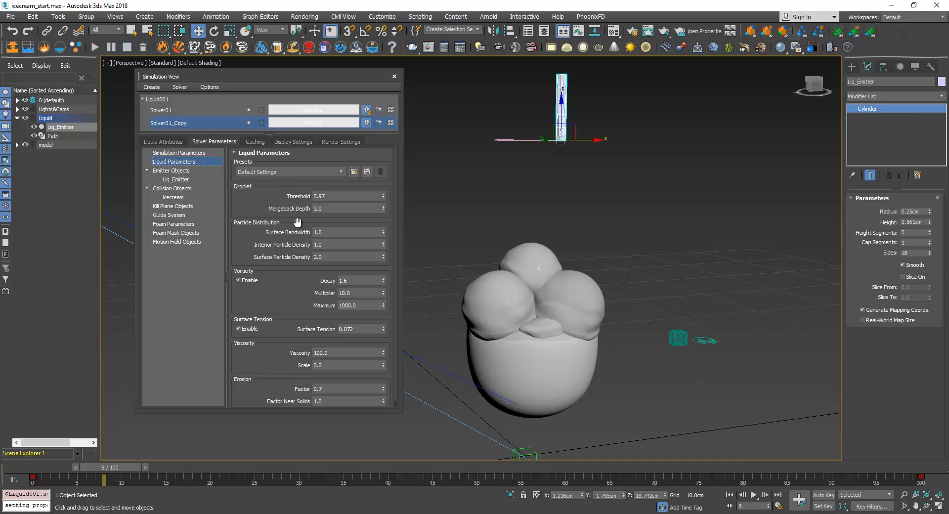
{"action": "left_click", "coordinate": [199, 107]}
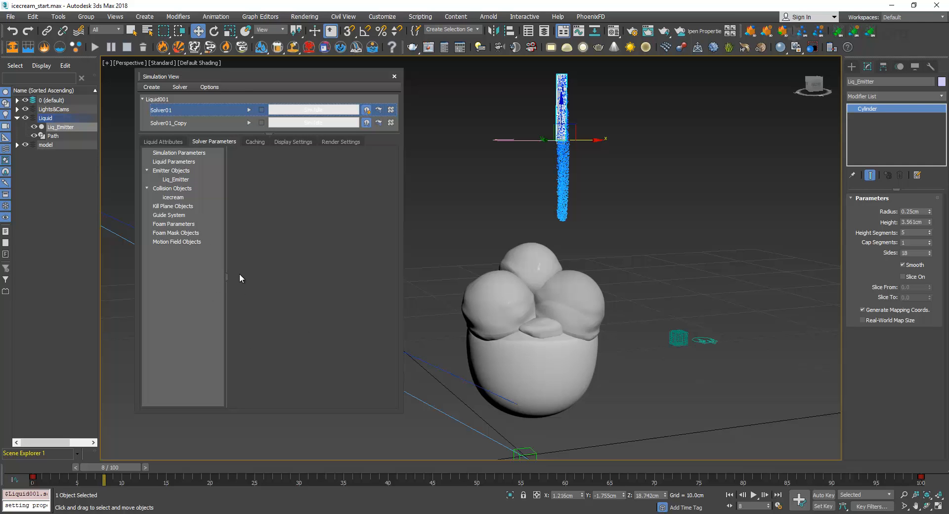
{"action": "left_click", "coordinate": [189, 123]}
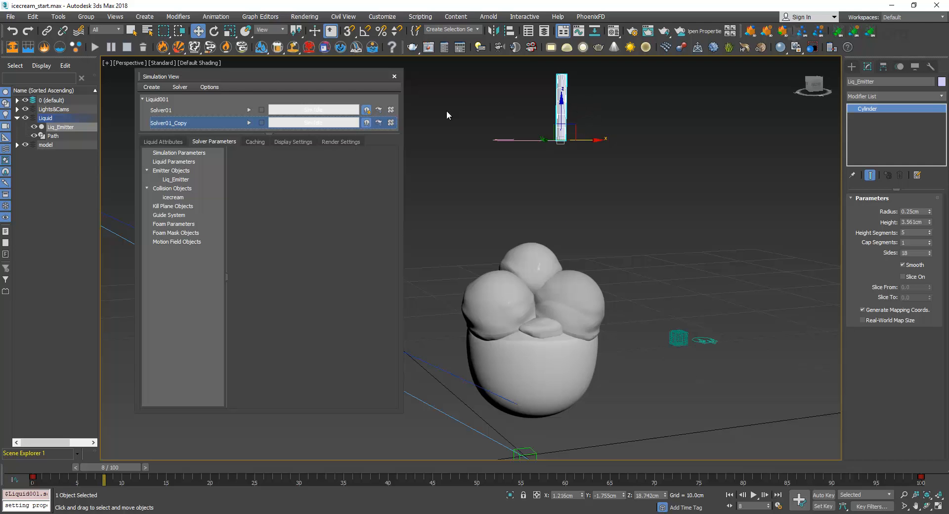
{"action": "left_click", "coordinate": [200, 112]}
Set the emitter density of the cloned solver to 1500
{"action": "left_click", "coordinate": [196, 122]}
{"action": "left_click", "coordinate": [195, 172]}
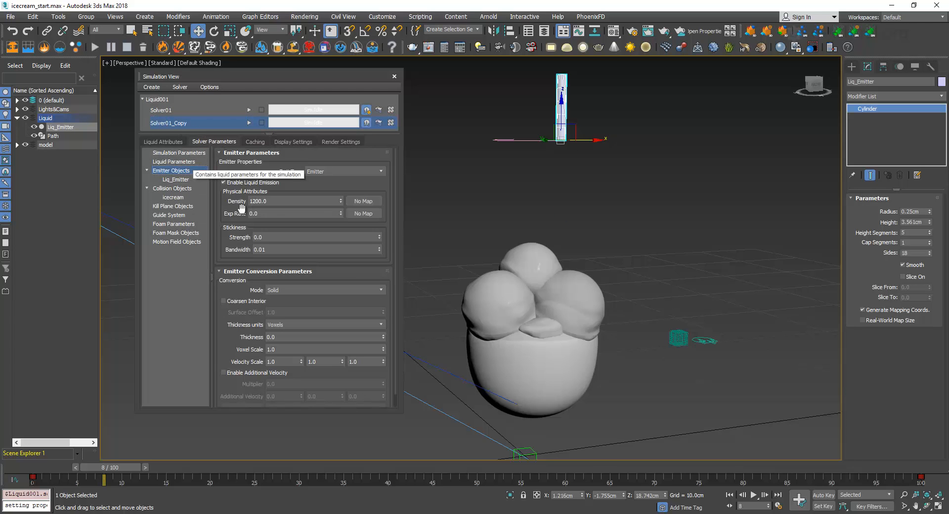
{"action": "double_click", "coordinate": [280, 204]}
{"action": "type", "text": "1500"}
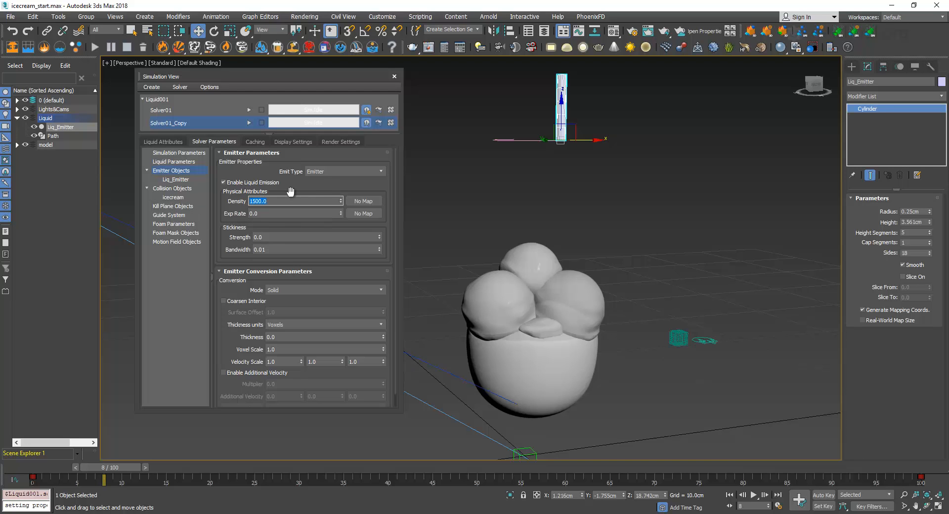
Check the emitter density of the original Solver01 against the clone and return to the cloned solver
{"action": "left_click", "coordinate": [187, 107]}
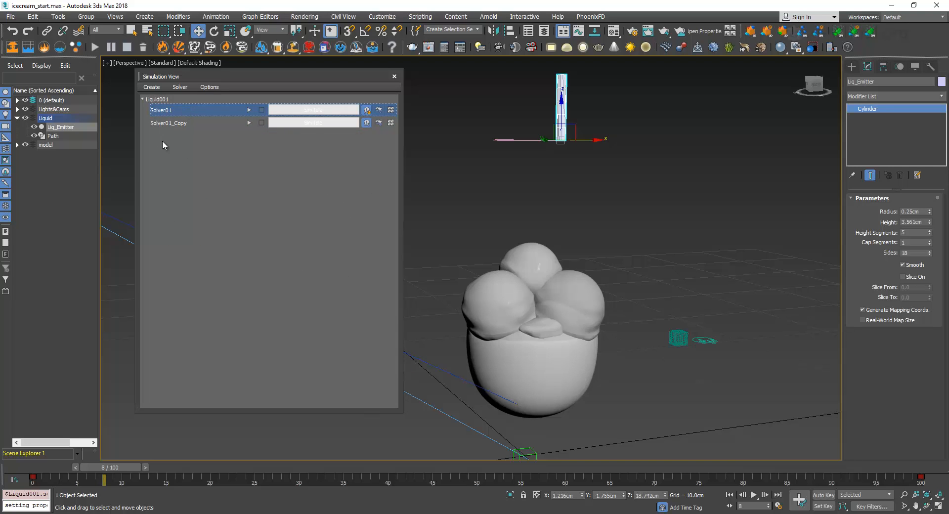
{"action": "left_click", "coordinate": [186, 163]}
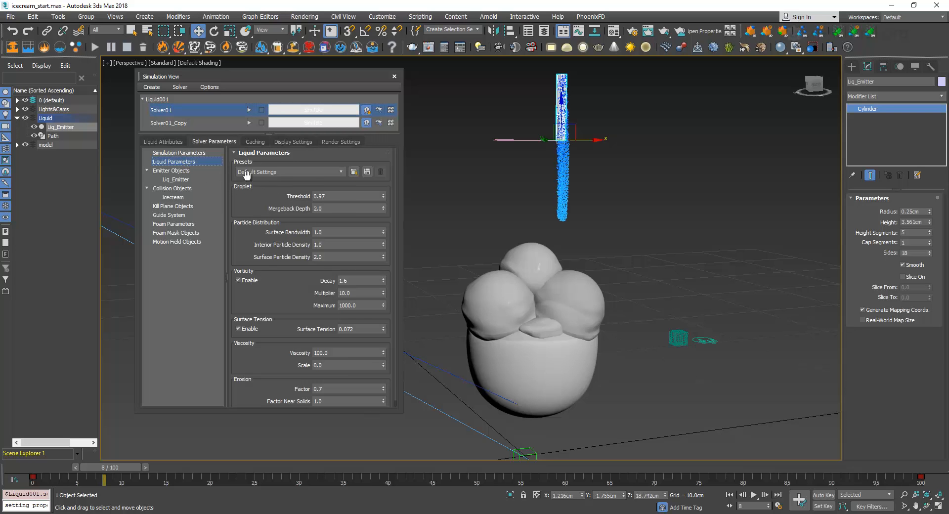
{"action": "left_click", "coordinate": [197, 178]}
{"action": "left_click", "coordinate": [192, 155]}
{"action": "left_click", "coordinate": [187, 180]}
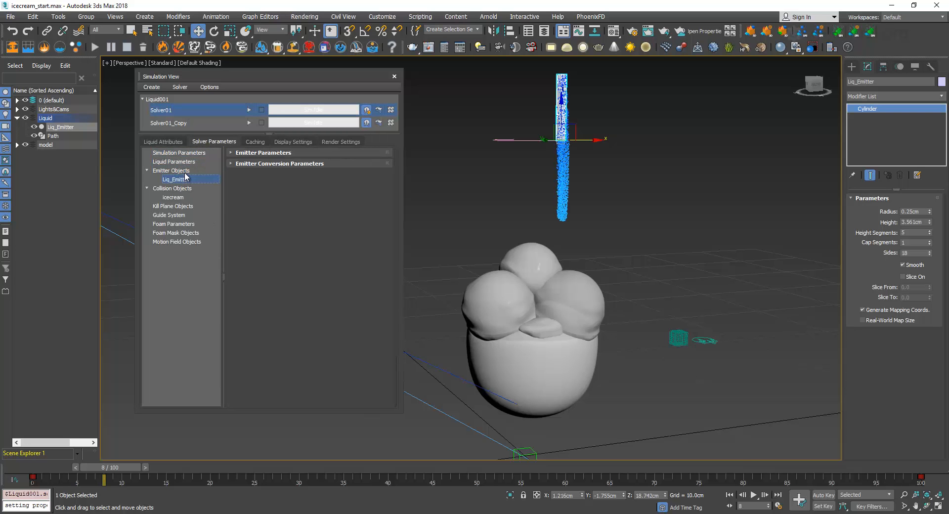
{"action": "double_click", "coordinate": [263, 201]}
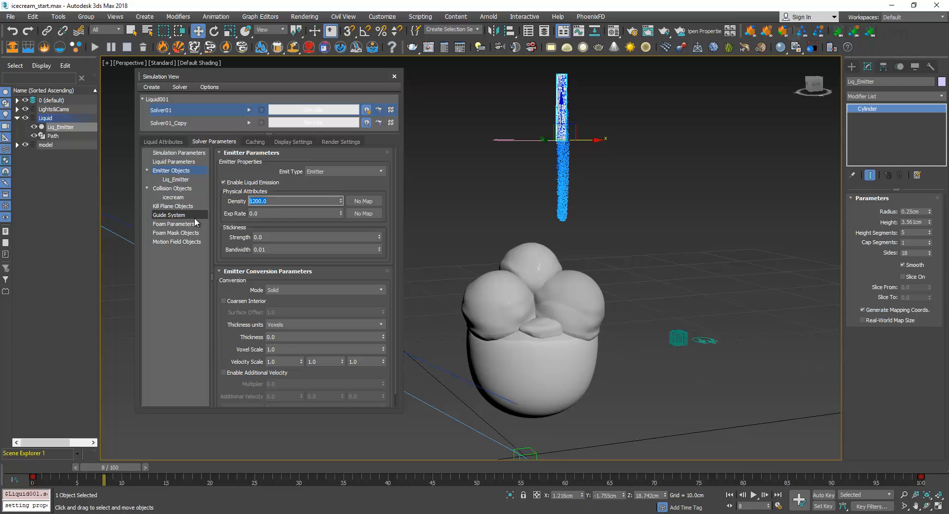
{"action": "left_click", "coordinate": [185, 123]}
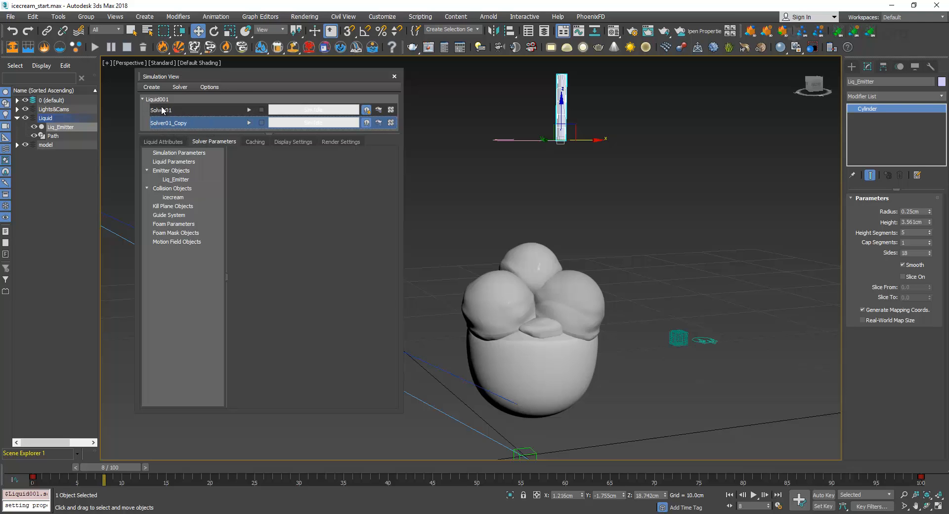
Clone the Liq_Emitter cylinder as an independent copy named Thin_Emitter
{"action": "left_click", "coordinate": [162, 143]}
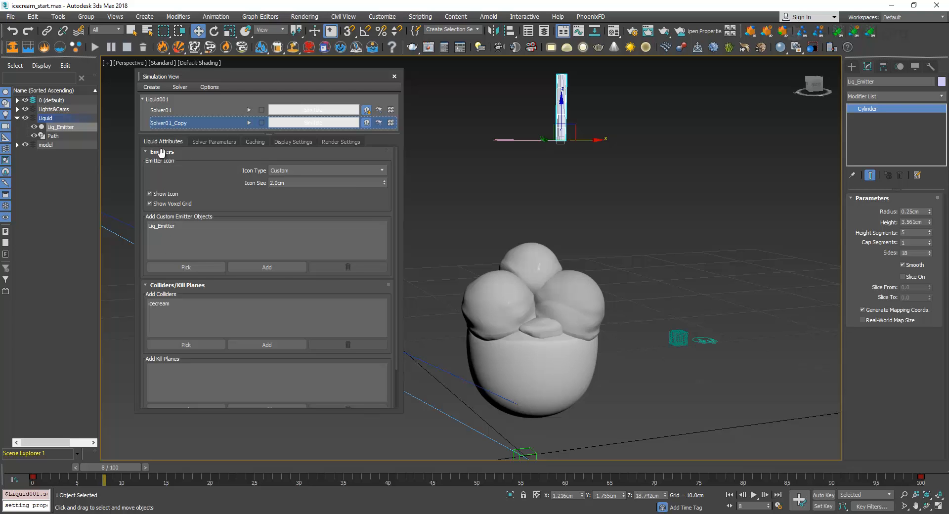
{"action": "left_click", "coordinate": [179, 225]}
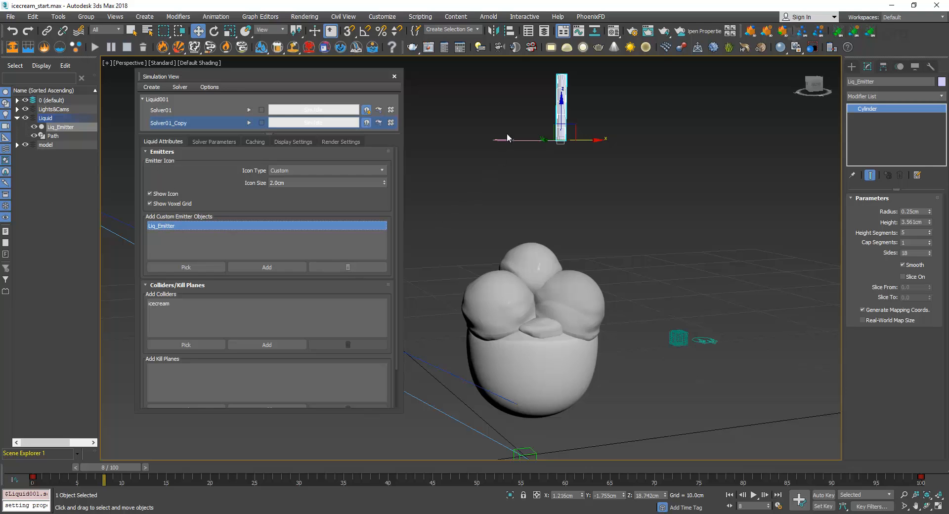
{"action": "right_click", "coordinate": [564, 98]}
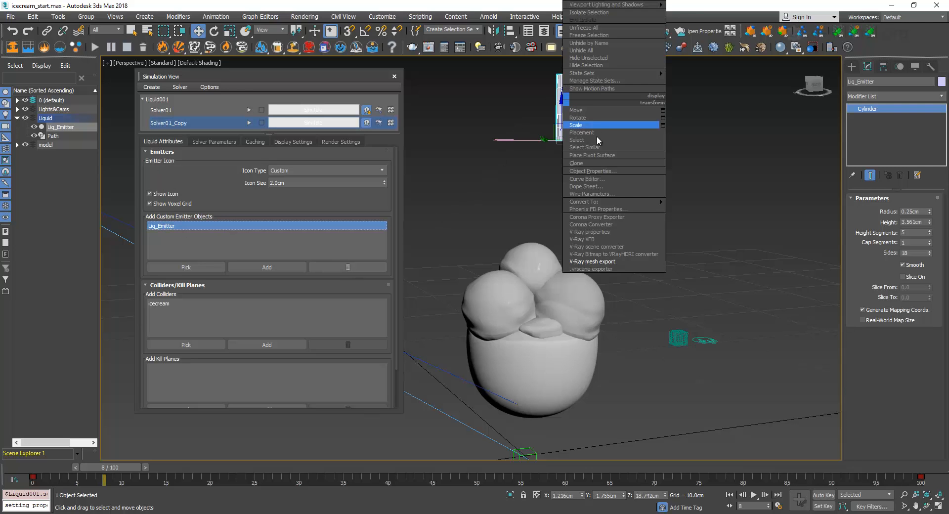
{"action": "left_click", "coordinate": [598, 163]}
{"action": "left_click", "coordinate": [463, 281]}
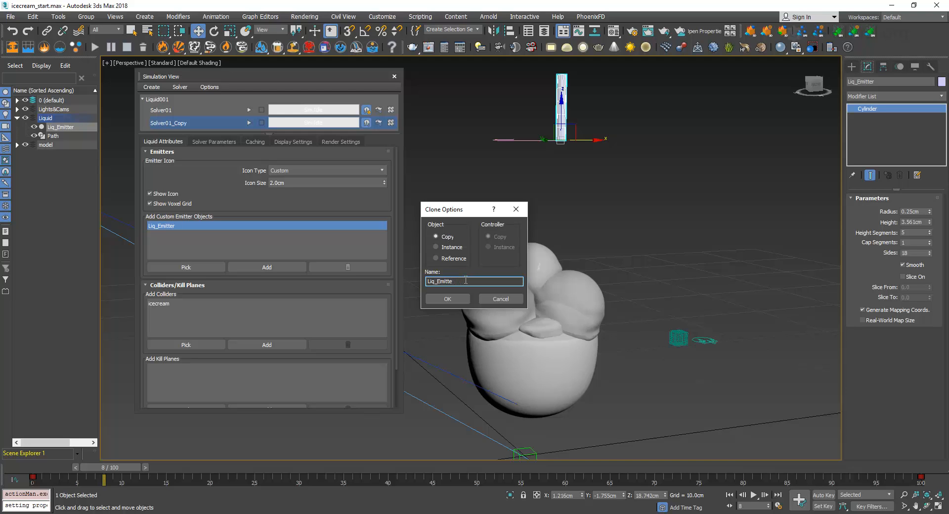
{"action": "key", "text": "Home"}
{"action": "key", "text": "Delete"}
{"action": "key", "text": "Delete"}
{"action": "key", "text": "Delete"}
{"action": "type", "text": "Thin"}
{"action": "key", "text": "Return"}
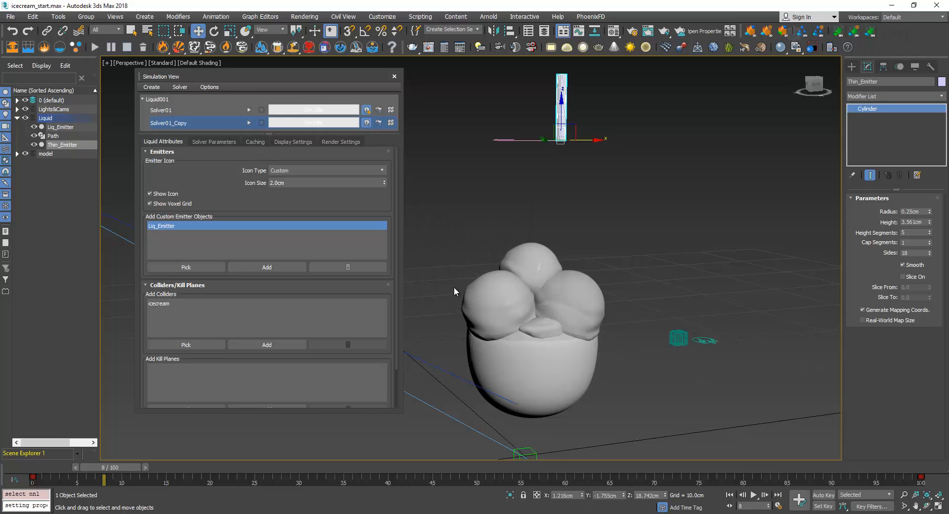
Set the Thin_Emitter cylinder's radius to 0.2 cm and scale it down along its height to shorten it
{"action": "double_click", "coordinate": [922, 213]}
{"action": "type", "text": "0.2"}
{"action": "key", "text": "Return"}
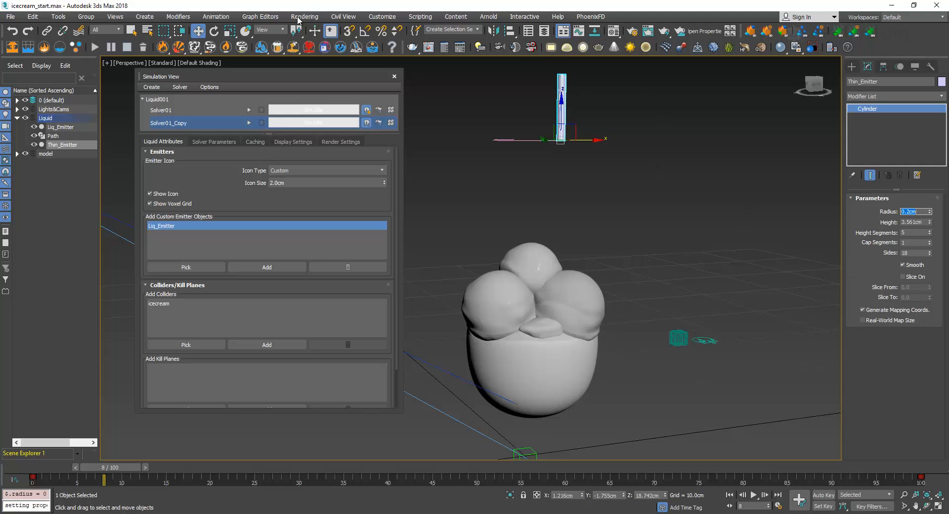
{"action": "left_click", "coordinate": [230, 31]}
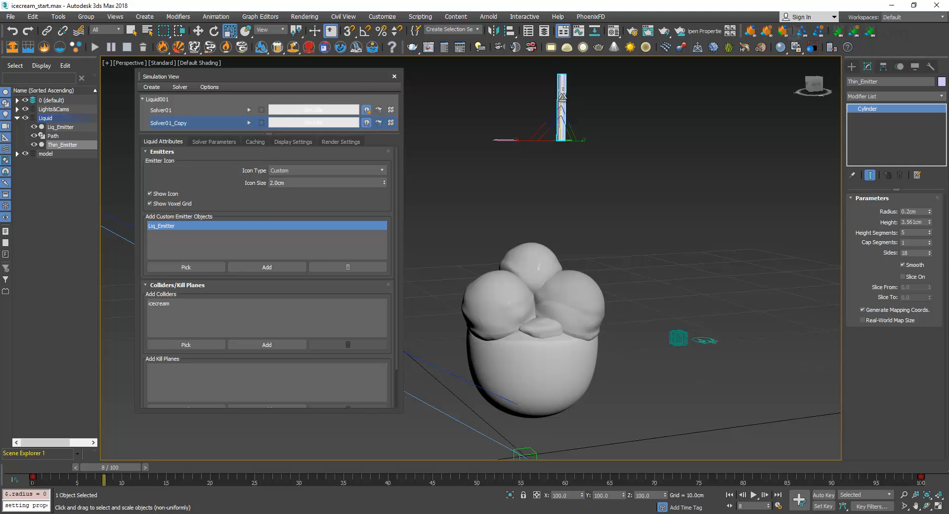
{"action": "left_click_drag", "start_coordinate": [562, 96], "coordinate": [568, 153]}
{"action": "key", "text": "w"}
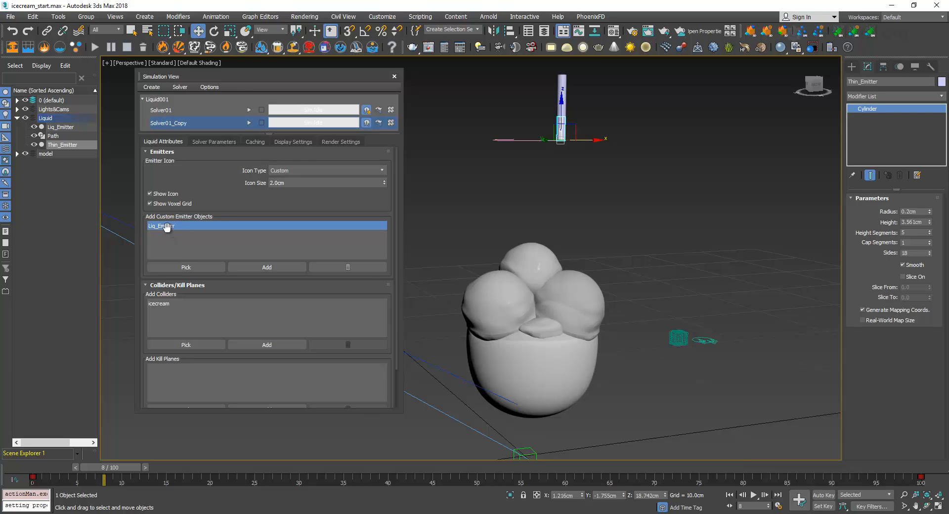
Replace Liq_Emitter with Thin_Emitter in the cloned solver's custom emitter objects and switch back to Solver01
{"action": "left_click", "coordinate": [349, 267]}
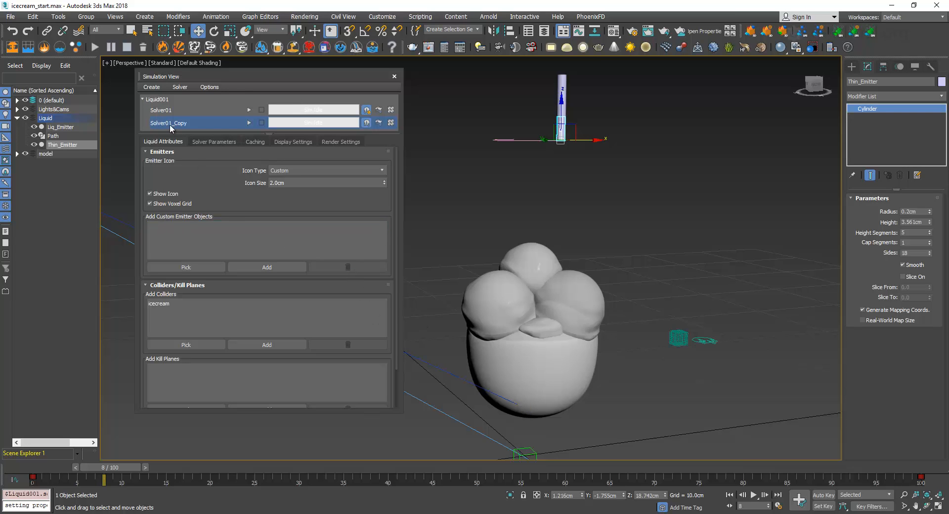
{"action": "left_click", "coordinate": [186, 268]}
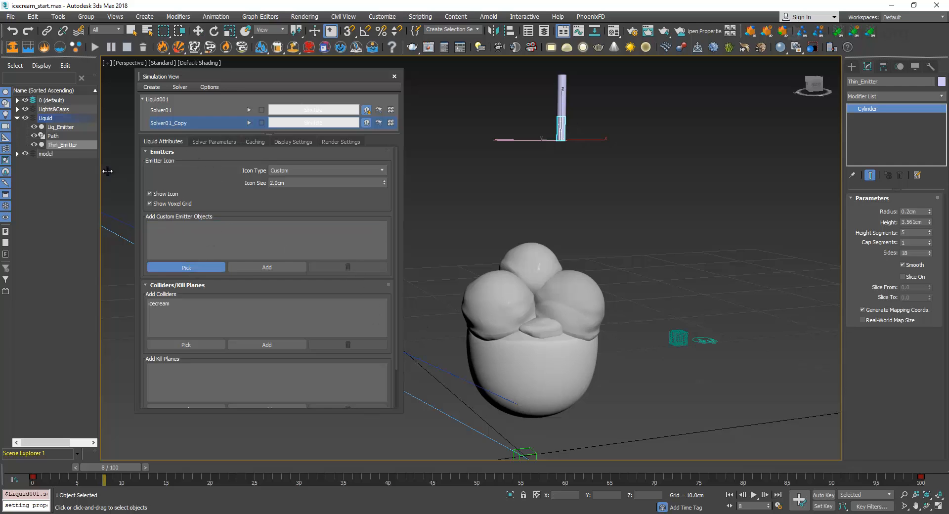
{"action": "left_click", "coordinate": [64, 144]}
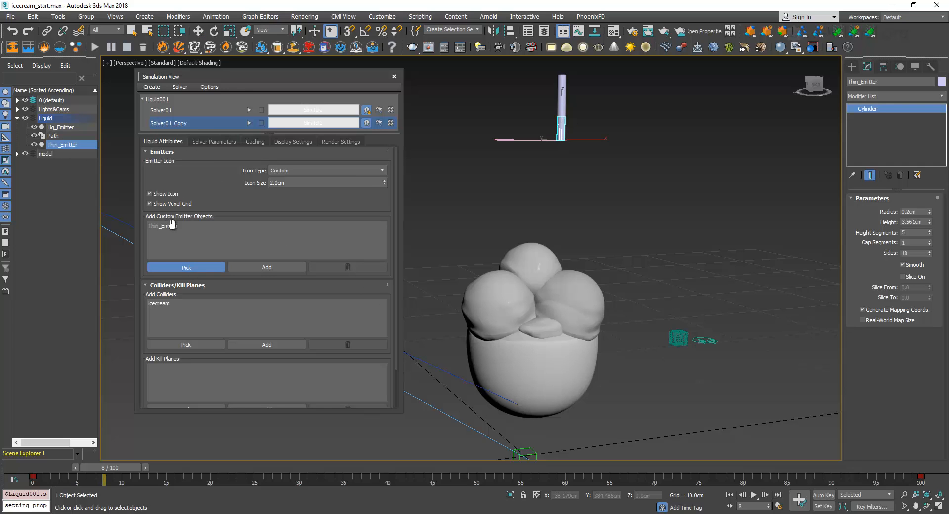
{"action": "left_click", "coordinate": [181, 108]}
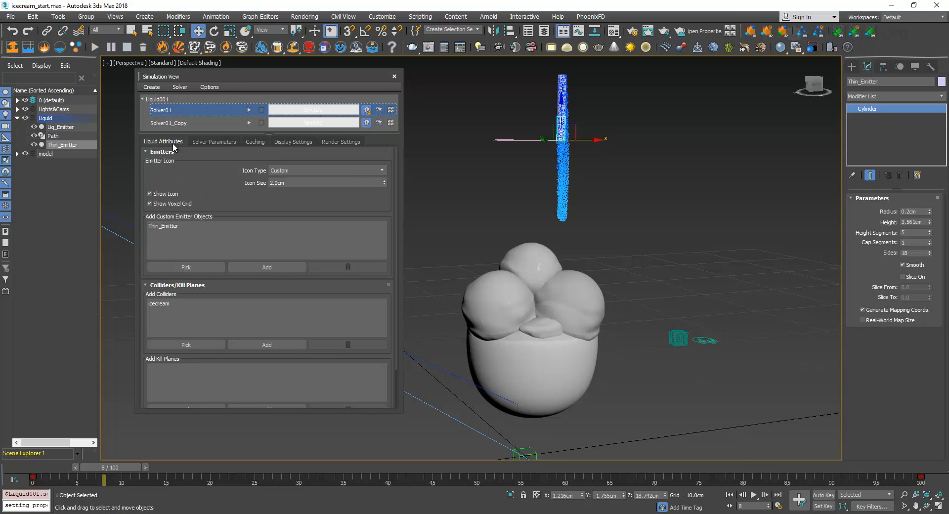
Create a second MaxLiquid object on the ground beside the ice cream bowl, with an icon size of about 3.56 cm
{"action": "left_click", "coordinate": [185, 121]}
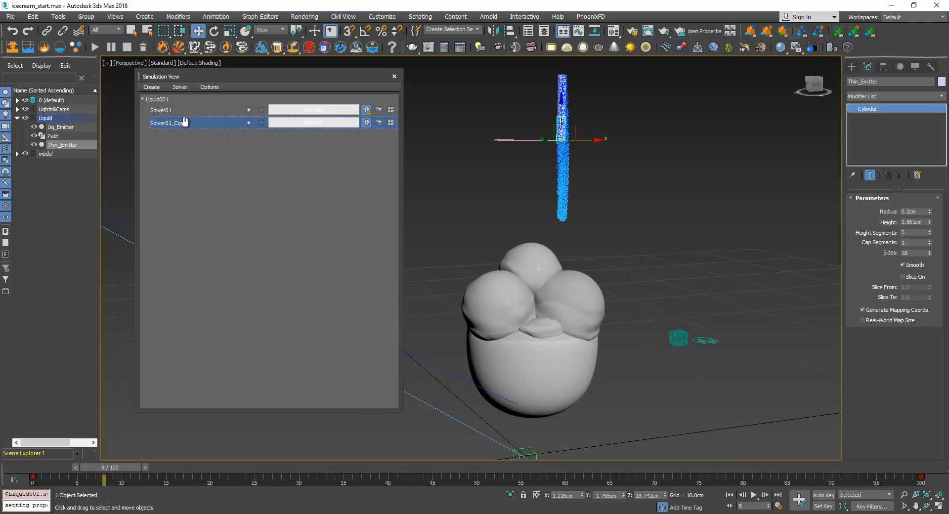
{"action": "left_click", "coordinate": [182, 113]}
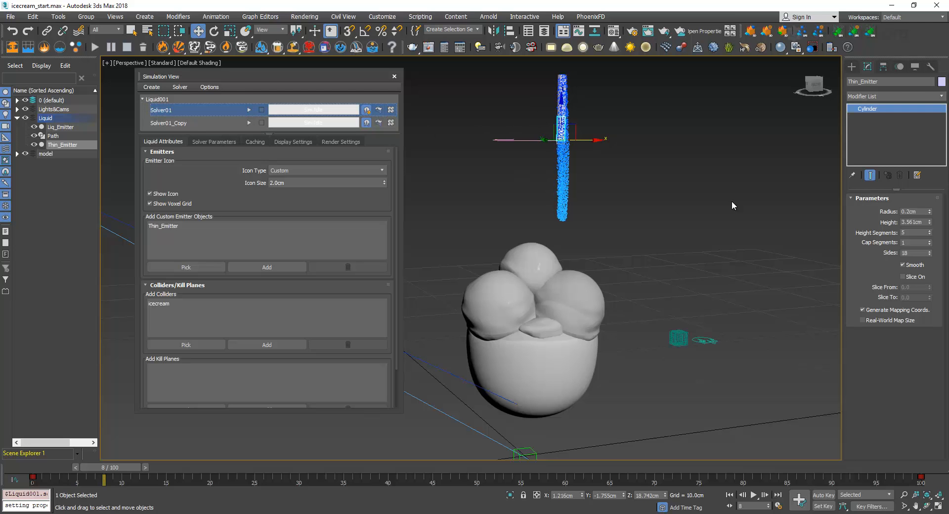
{"action": "left_click", "coordinate": [852, 66]}
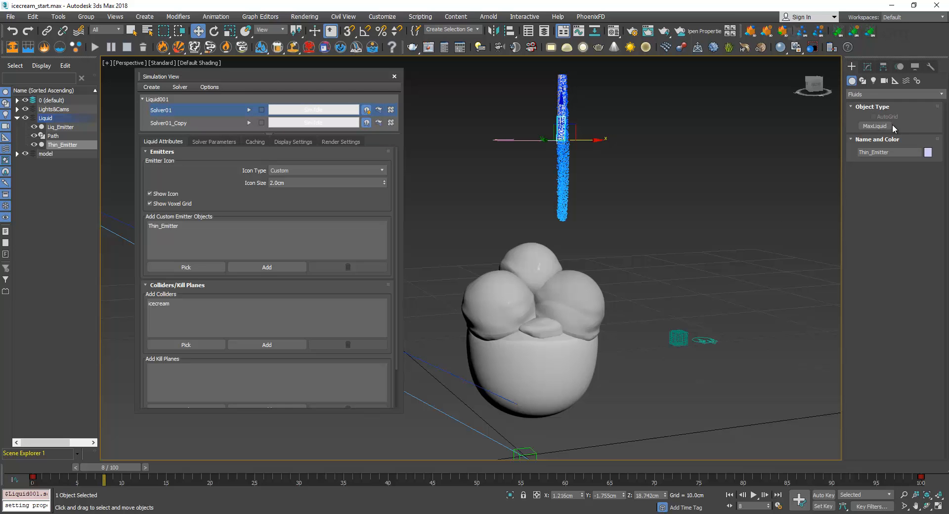
{"action": "left_click", "coordinate": [884, 125]}
{"action": "left_click", "coordinate": [644, 393]}
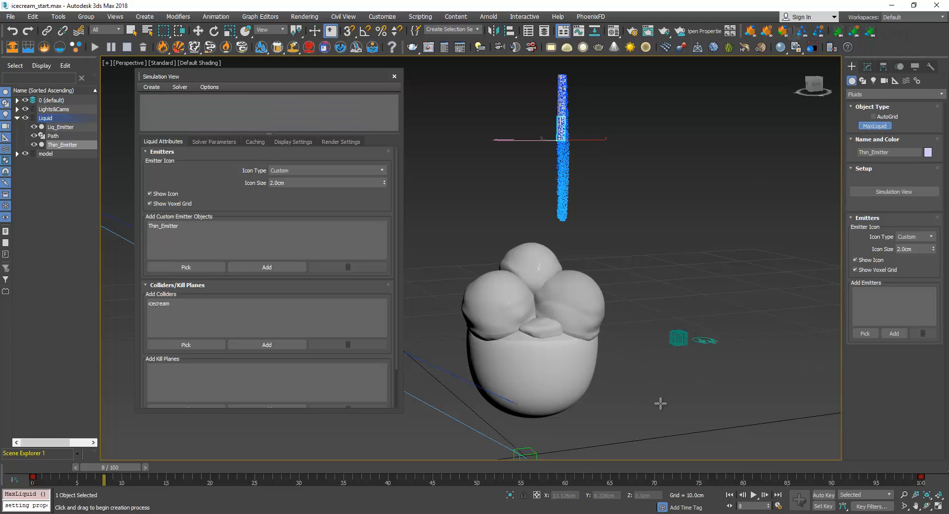
{"action": "key", "text": "w"}
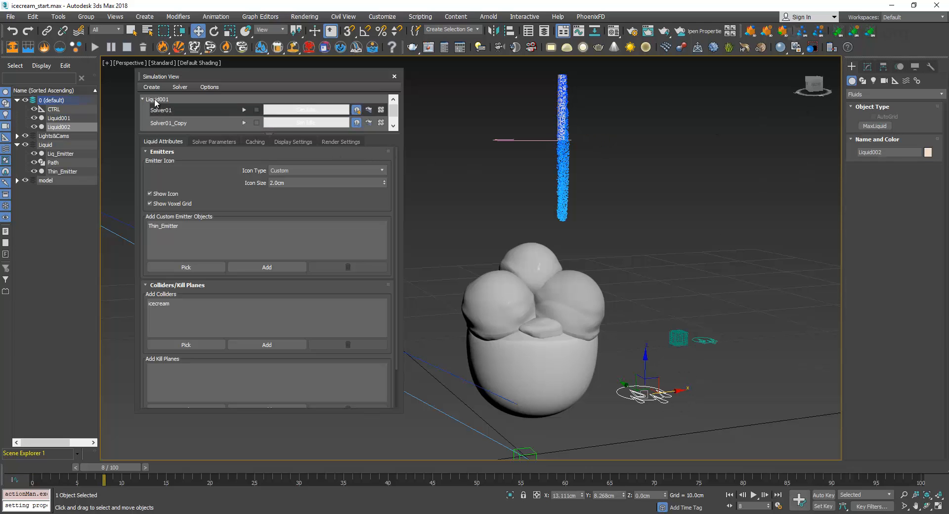
Replace Thin_Emitter with Liq_Emitter in the custom emitter objects of Liquid001's Solver01
{"action": "left_click", "coordinate": [165, 99]}
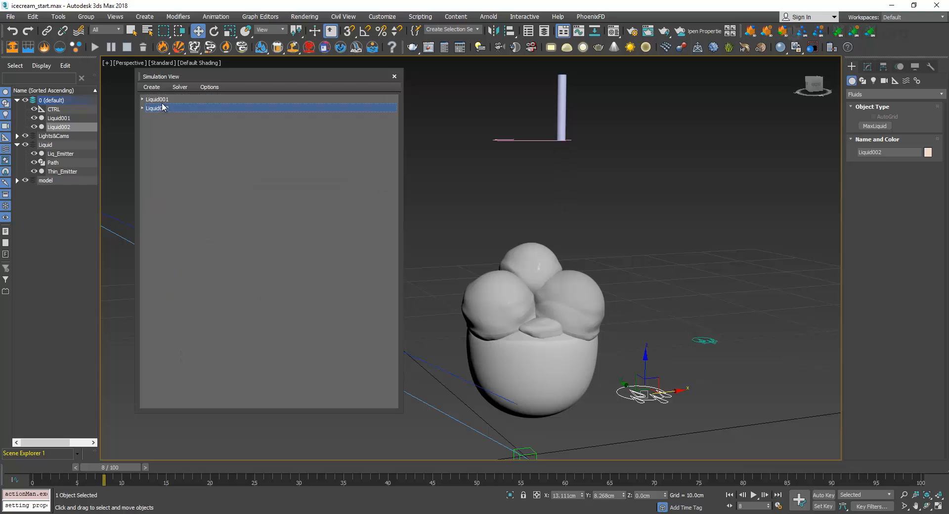
{"action": "left_click", "coordinate": [161, 108]}
{"action": "left_click", "coordinate": [159, 99]}
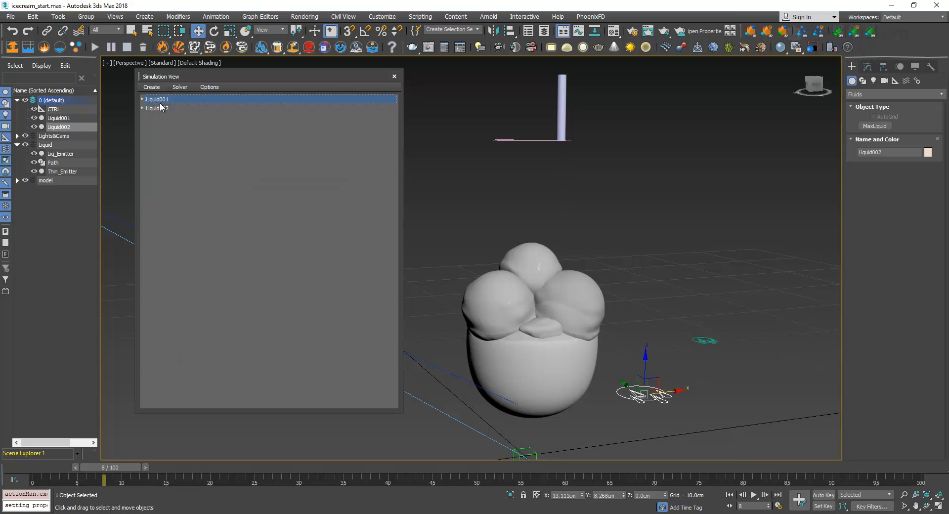
{"action": "left_click", "coordinate": [143, 108]}
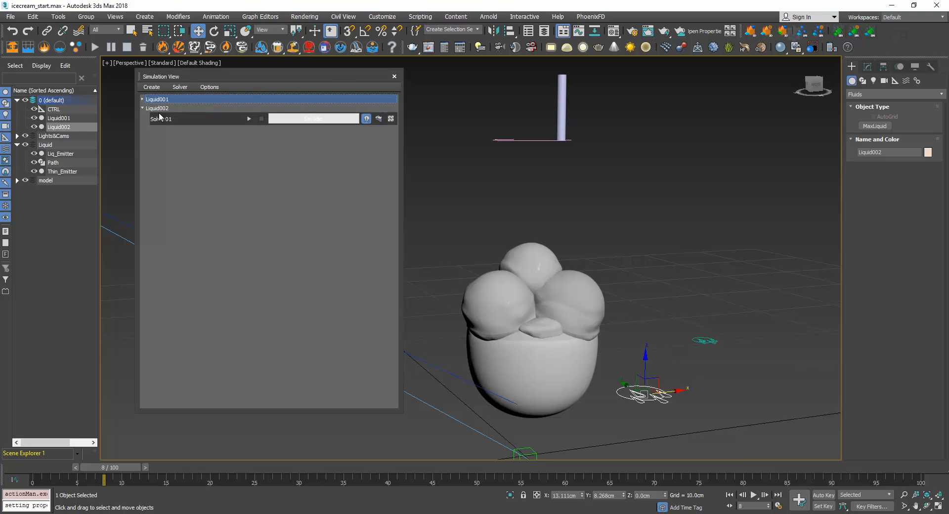
{"action": "left_click", "coordinate": [142, 99]}
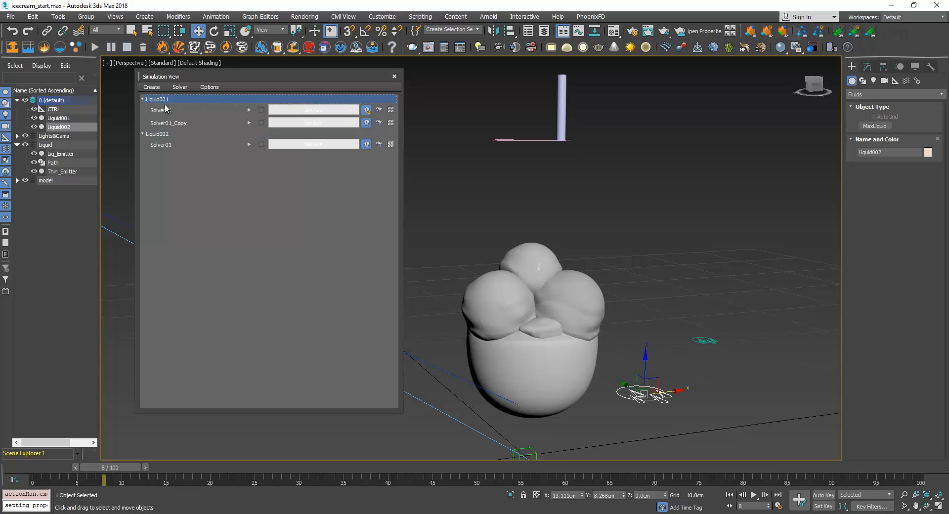
{"action": "left_click", "coordinate": [166, 110]}
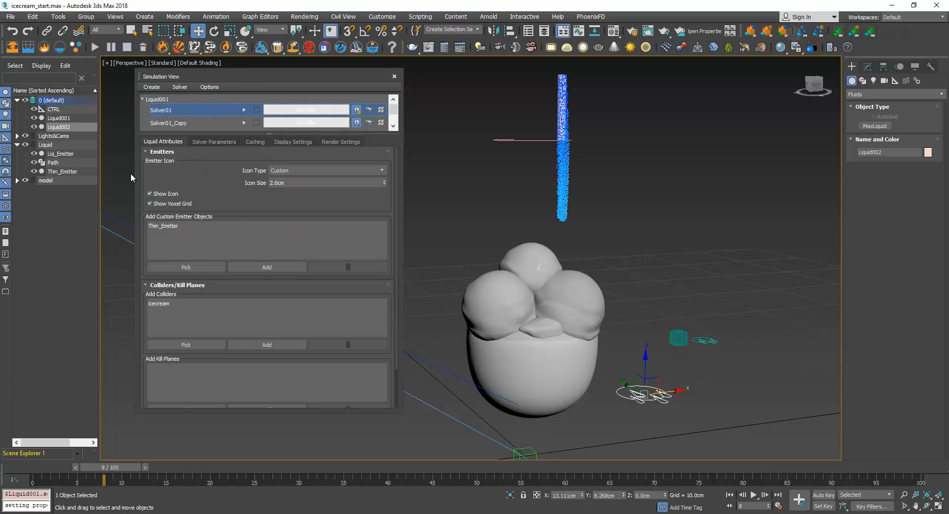
{"action": "left_click", "coordinate": [177, 226]}
{"action": "left_click", "coordinate": [338, 271]}
{"action": "left_click", "coordinate": [197, 265]}
{"action": "left_click", "coordinate": [70, 154]}
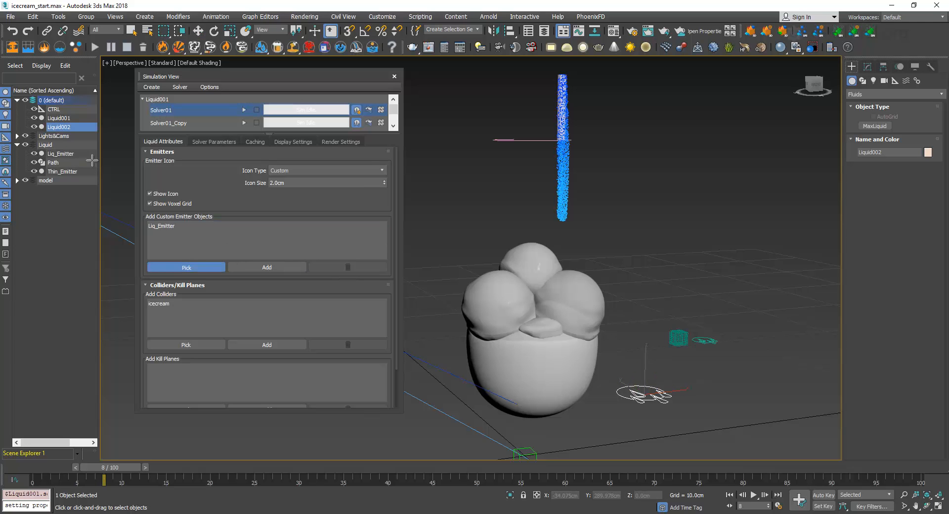
{"action": "left_click", "coordinate": [193, 262]}
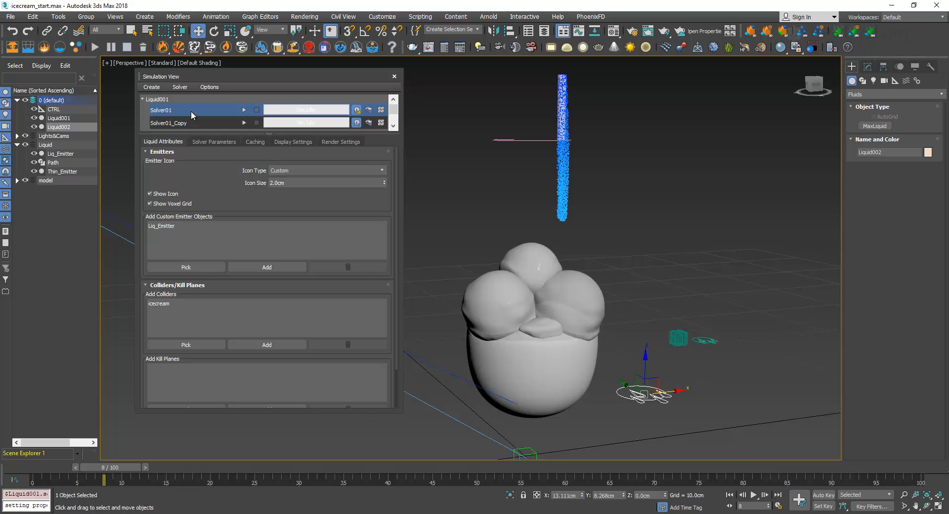
Add Thin_Emitter as the custom emitter object of Liquid002's Solver01
{"action": "left_click", "coordinate": [143, 98]}
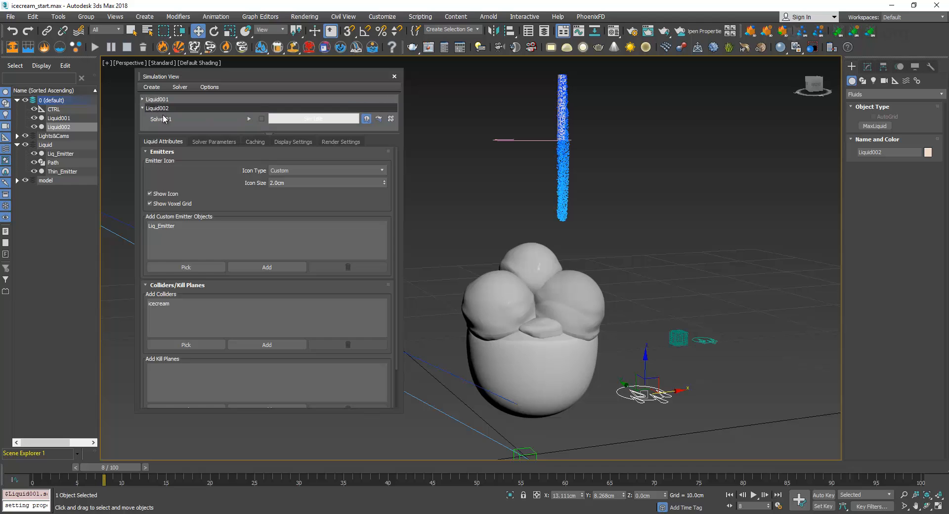
{"action": "left_click", "coordinate": [167, 119]}
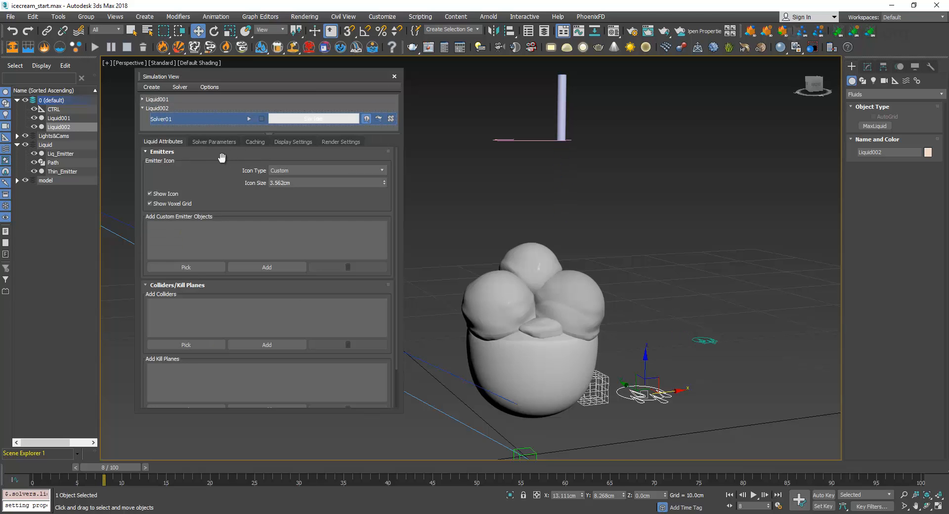
{"action": "left_click", "coordinate": [186, 266]}
{"action": "left_click", "coordinate": [67, 171]}
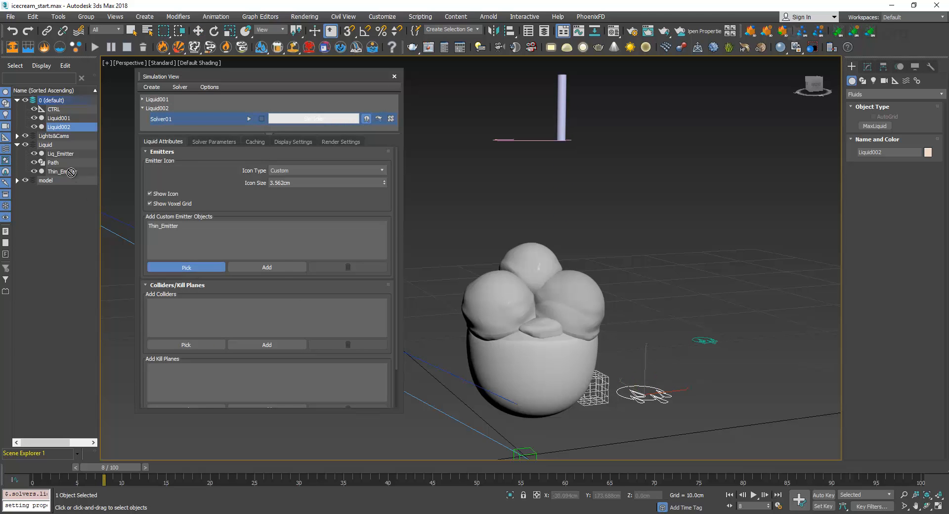
{"action": "left_click", "coordinate": [212, 268]}
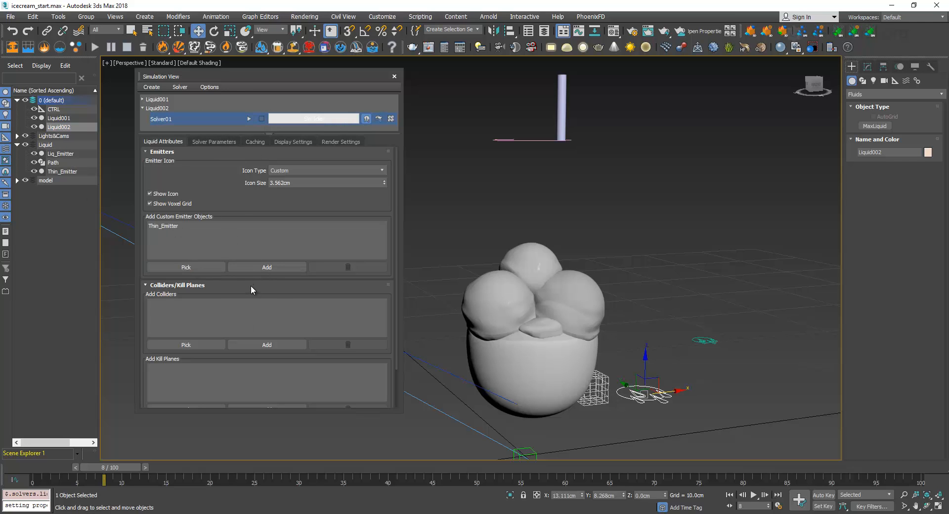
Compare the emitter setup of both liquids' solvers and add the icecream model as a collider to Liquid002's Solver01
{"action": "left_click", "coordinate": [142, 100]}
{"action": "left_click", "coordinate": [162, 110]}
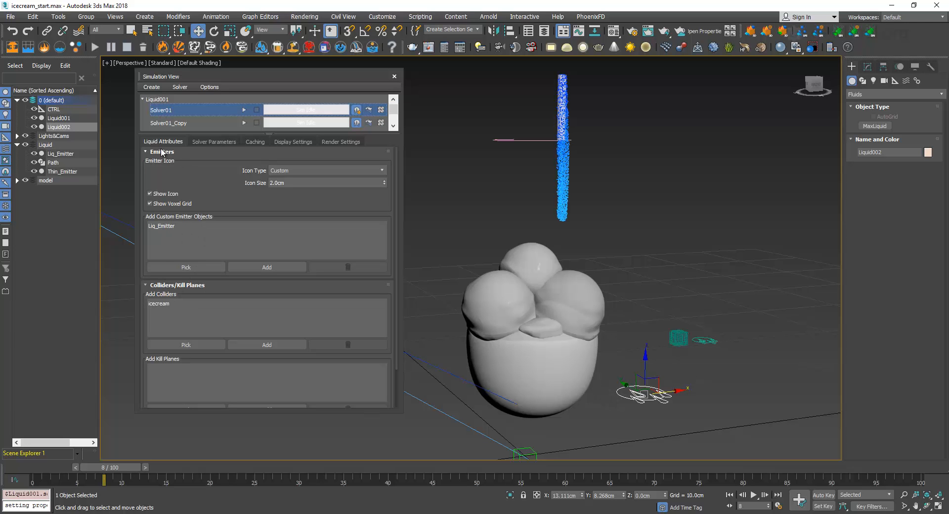
{"action": "left_click", "coordinate": [143, 99]}
{"action": "left_click", "coordinate": [163, 117]}
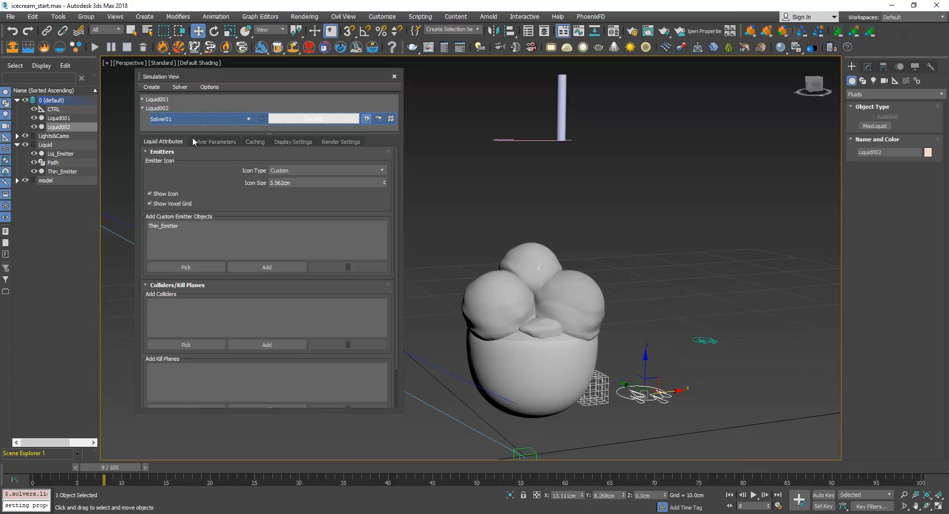
{"action": "left_click", "coordinate": [250, 143]}
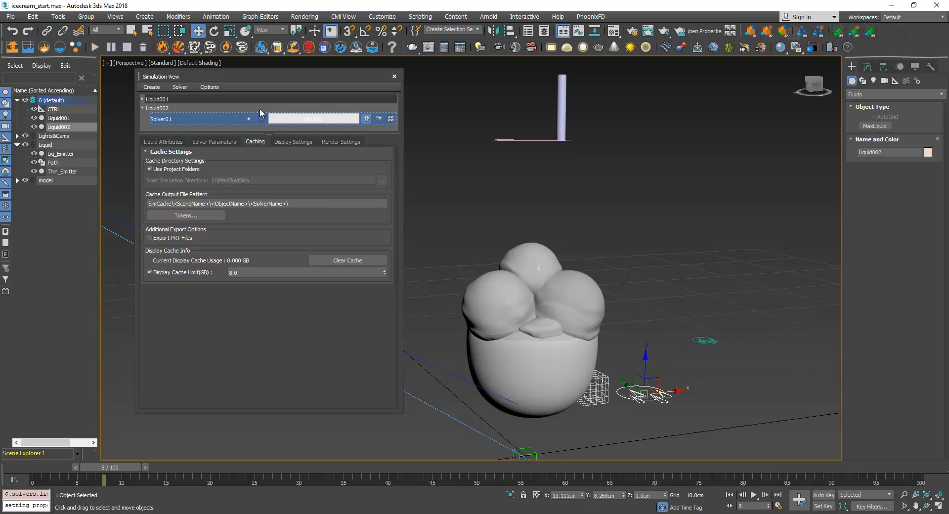
{"action": "left_click", "coordinate": [212, 141]}
{"action": "left_click", "coordinate": [177, 140]}
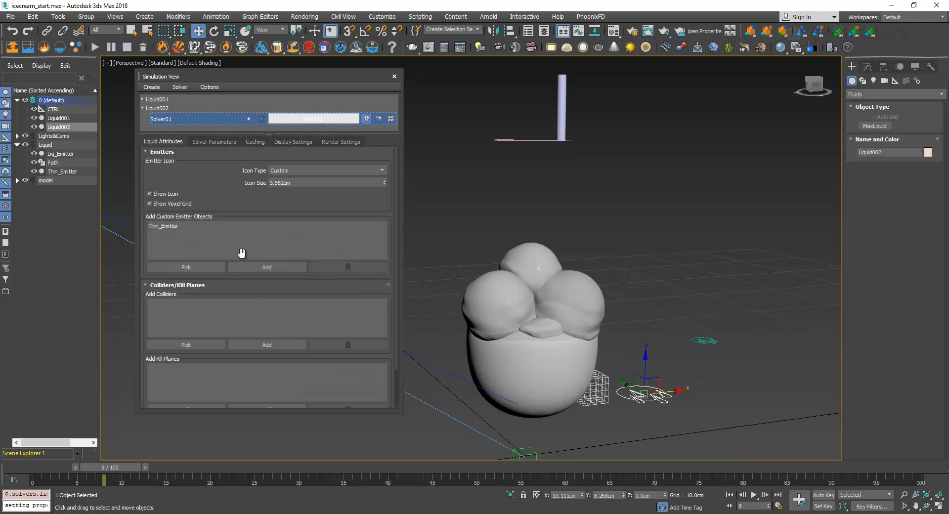
{"action": "left_click", "coordinate": [186, 344]}
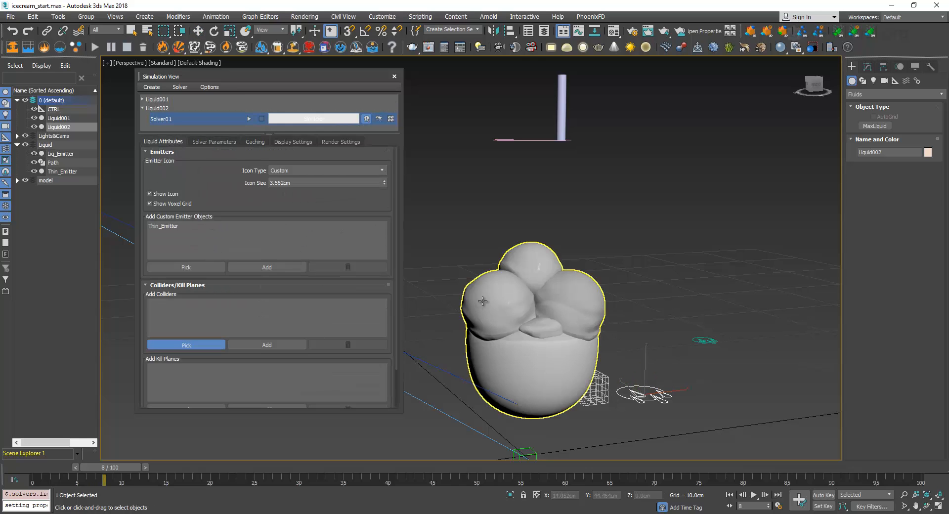
{"action": "left_click", "coordinate": [527, 314]}
{"action": "left_click", "coordinate": [197, 344]}
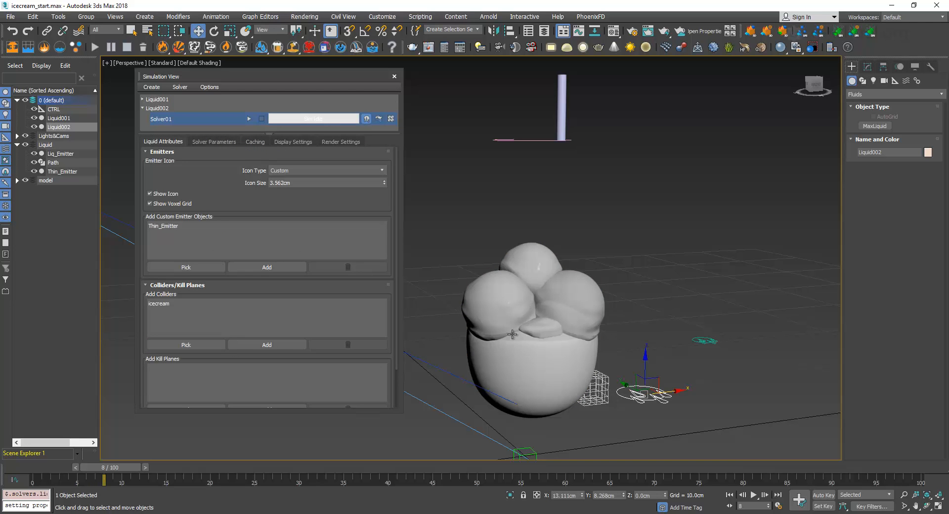
Disable the system scale for Liquid002's solver and set its fluid scale to 7.5 millimeters per unit
{"action": "left_click", "coordinate": [212, 142]}
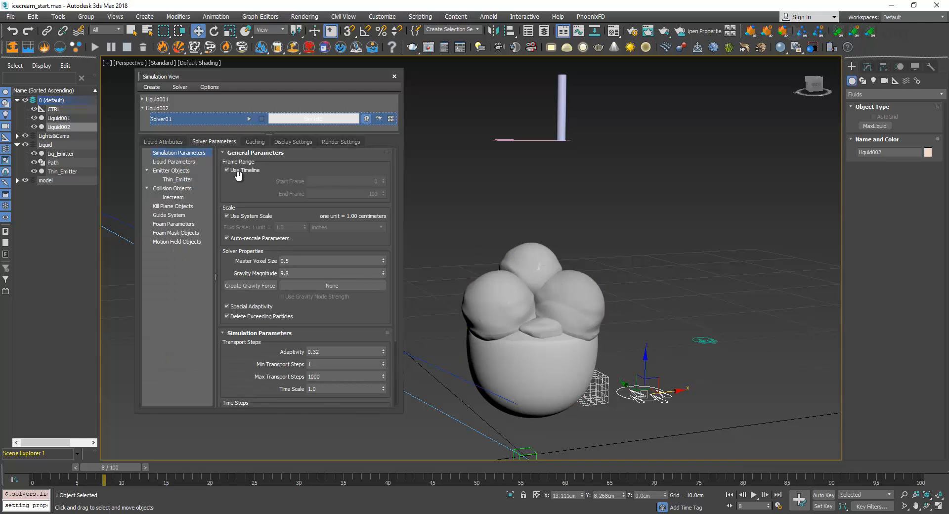
{"action": "scroll", "coordinate": [244, 195], "scroll_direction": "down", "scroll_amount": 2}
{"action": "scroll", "coordinate": [247, 210], "scroll_direction": "up", "scroll_amount": 2}
{"action": "left_click", "coordinate": [245, 217]}
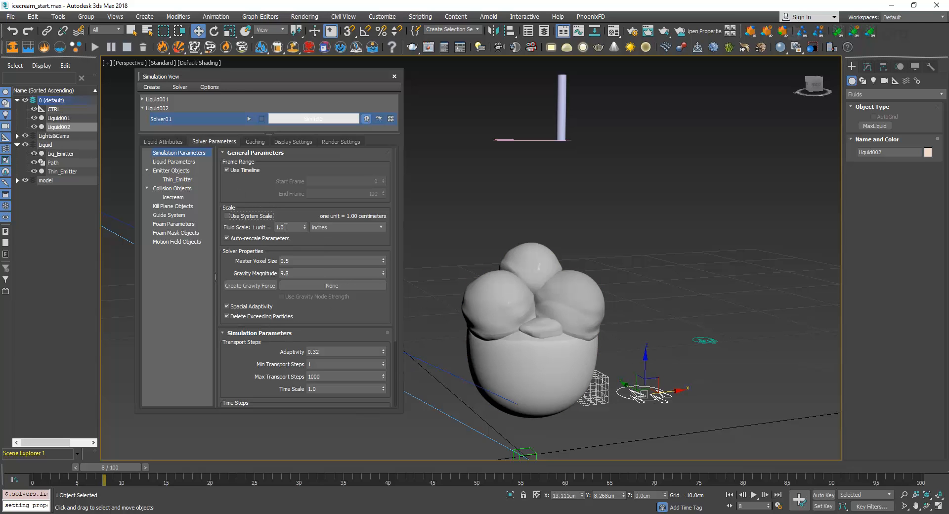
{"action": "left_click", "coordinate": [318, 227]}
{"action": "left_click", "coordinate": [342, 256]}
{"action": "left_click_drag", "start_coordinate": [295, 226], "coordinate": [225, 228]}
Set Liquid002's master voxel size to 0.15 and check it against the radius of the Thin_Emitter cylinder
{"action": "left_click_drag", "start_coordinate": [303, 260], "coordinate": [241, 266]}
{"action": "type", "text": "0.1"}
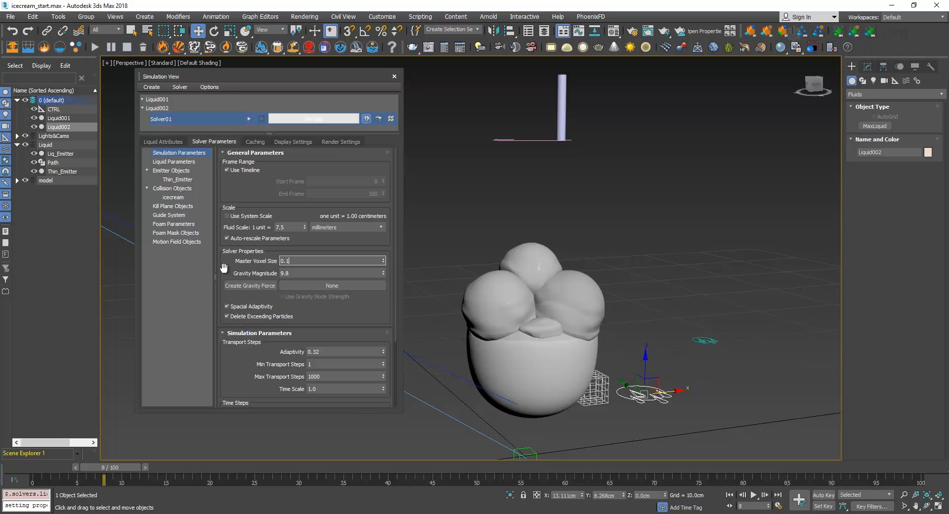
{"action": "type", "text": "5"}
{"action": "key", "text": "Return"}
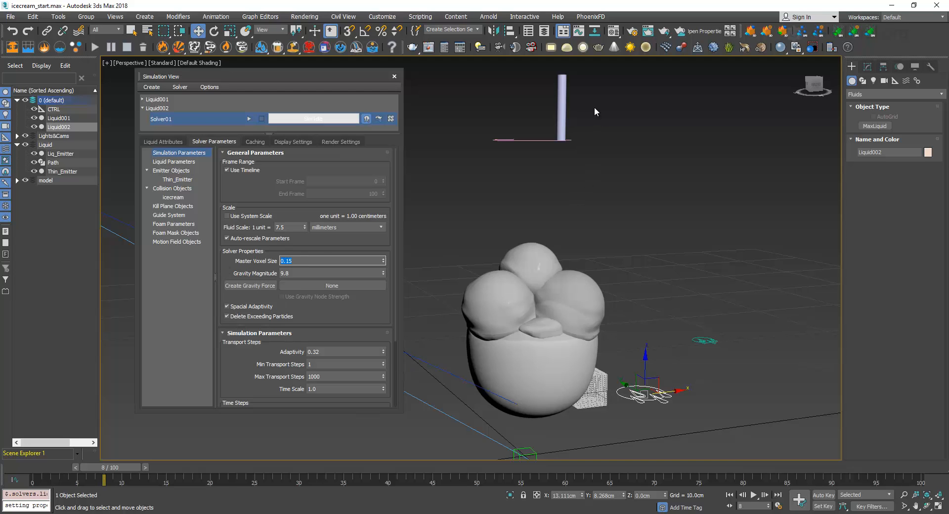
{"action": "left_click", "coordinate": [561, 108]}
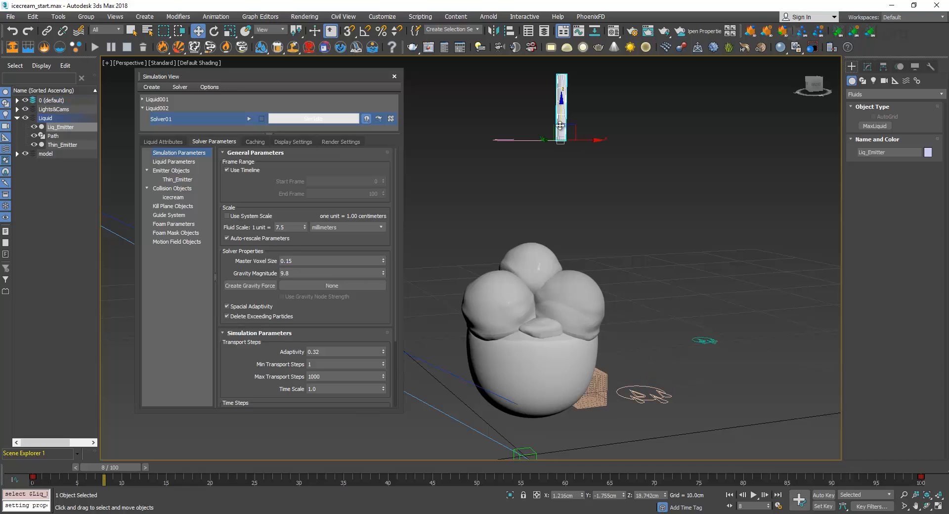
{"action": "left_click", "coordinate": [62, 145]}
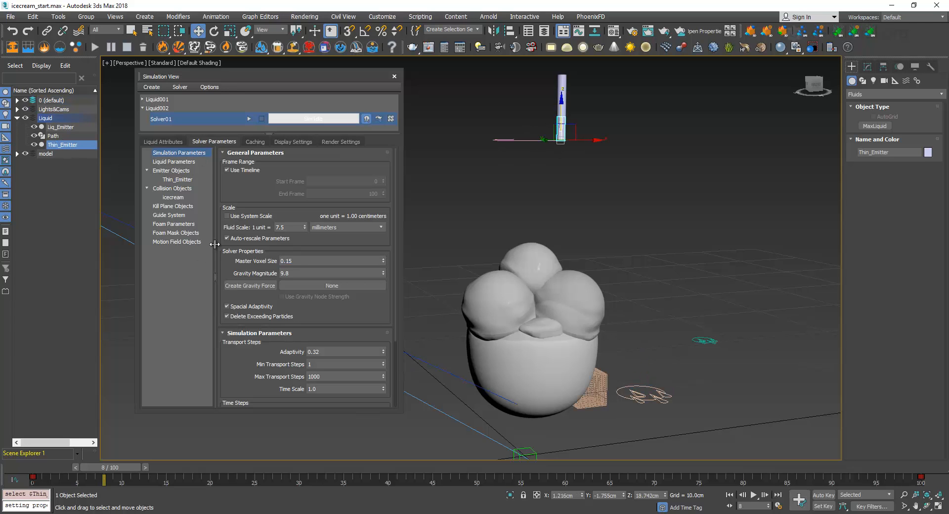
{"action": "double_click", "coordinate": [286, 260]}
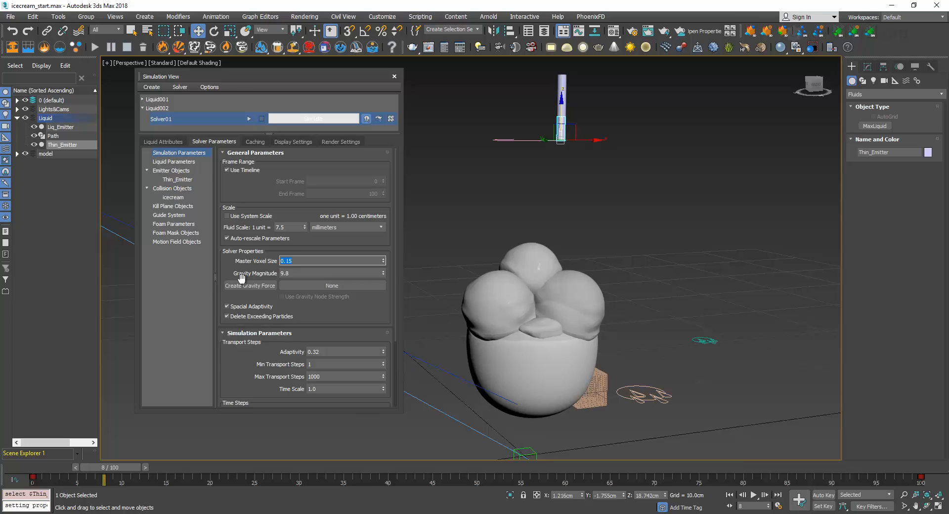
{"action": "left_click", "coordinate": [868, 69]}
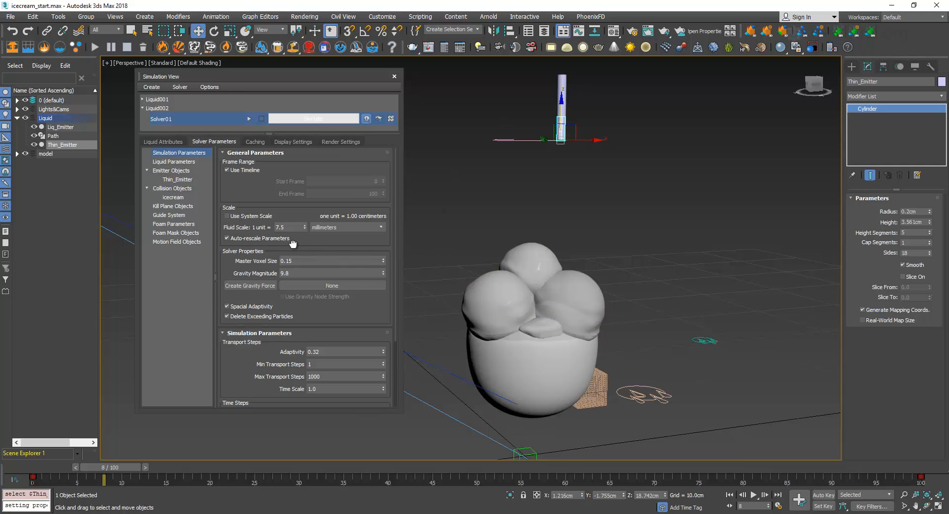
Edit the minimum transport steps in the simulation parameters of Liquid002's solver
{"action": "scroll", "coordinate": [292, 244], "scroll_direction": "down", "scroll_amount": 5}
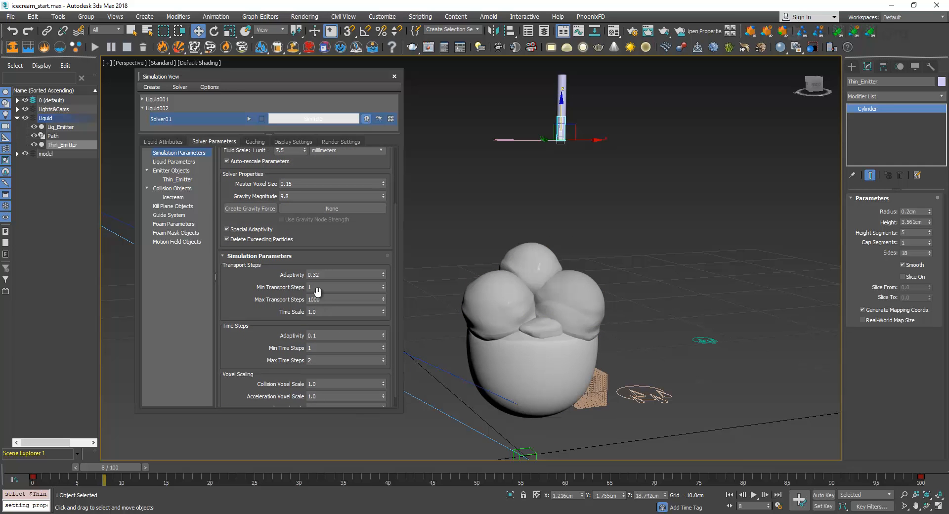
{"action": "left_click", "coordinate": [319, 287]}
{"action": "key", "text": "Return"}
Enable surface tension and set the viscosity to 100 in the liquid parameters of Liquid002's solver
{"action": "left_click", "coordinate": [174, 161]}
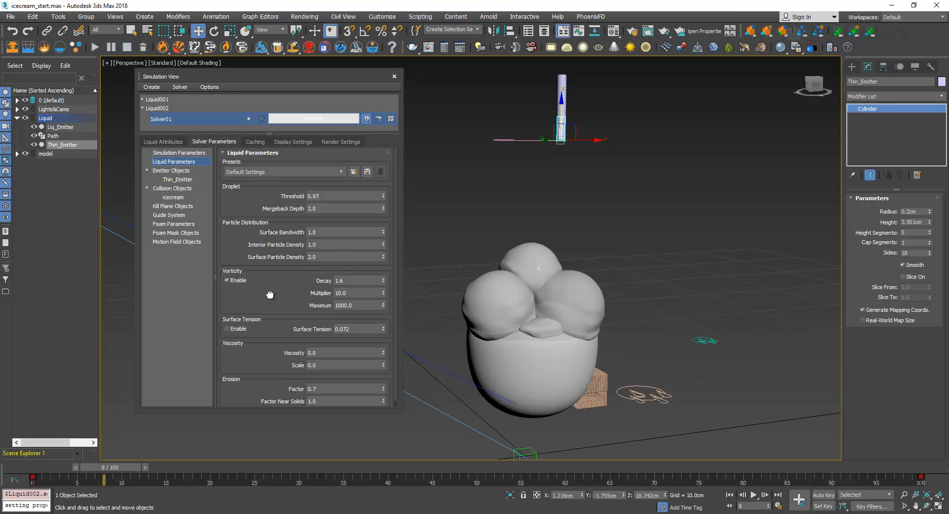
{"action": "scroll", "coordinate": [256, 306], "scroll_direction": "down", "scroll_amount": 1}
{"action": "left_click", "coordinate": [240, 323]}
{"action": "double_click", "coordinate": [341, 346]}
{"action": "type", "text": "100"}
{"action": "key", "text": "Return"}
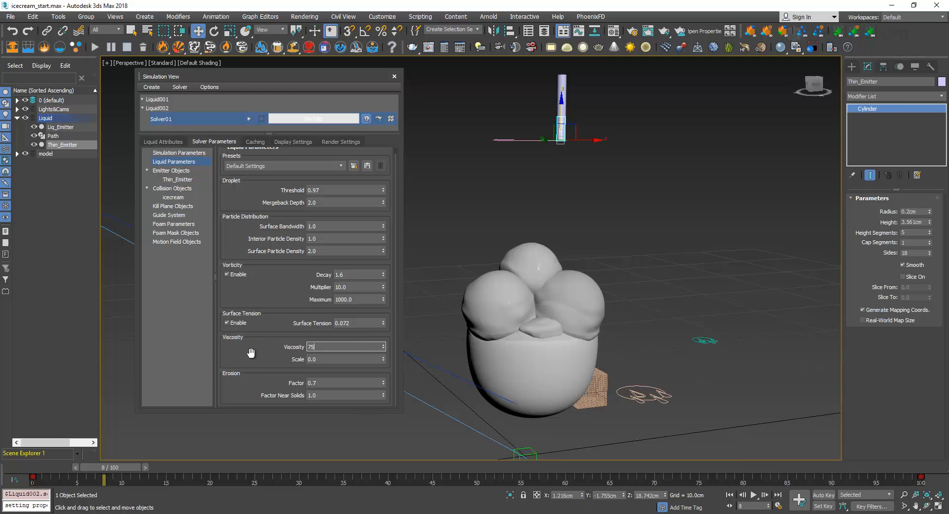
Set Liquid002's surface tension to 0.075 and viscosity to 75 in the liquid parameters, and the emitter density to 1200
{"action": "left_click", "coordinate": [359, 322]}
{"action": "scroll", "coordinate": [269, 366], "scroll_direction": "up", "scroll_amount": 1}
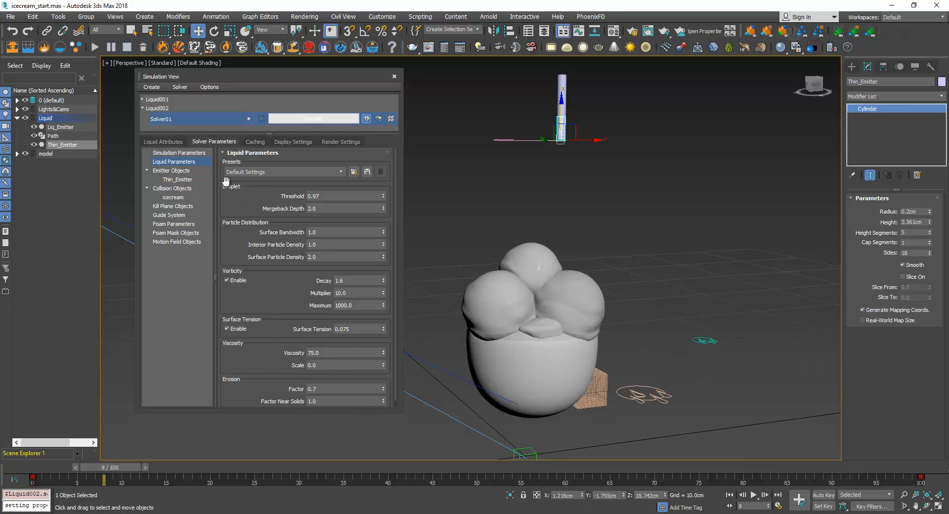
{"action": "left_click", "coordinate": [187, 170]}
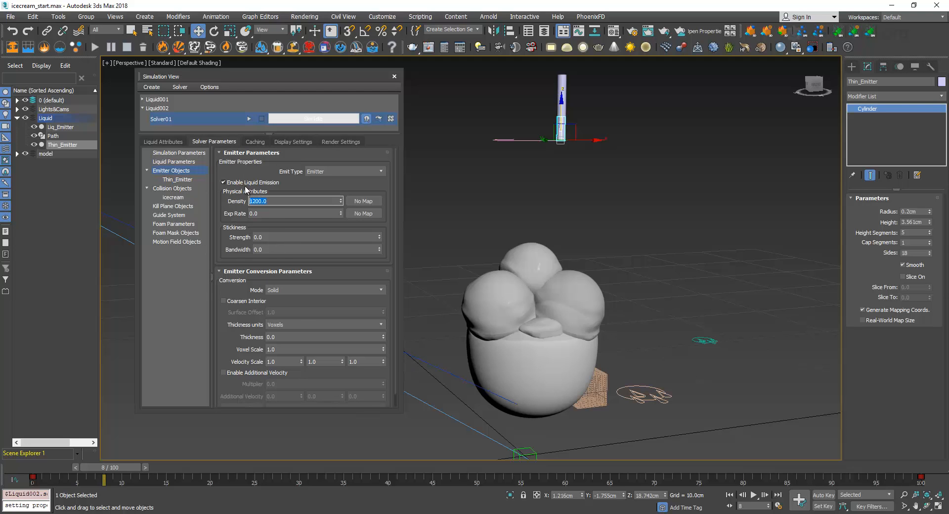
Run Liquid002's simulation with the fluid scale in millimeters and review its simulation parameters while it solves
{"action": "left_click", "coordinate": [187, 154]}
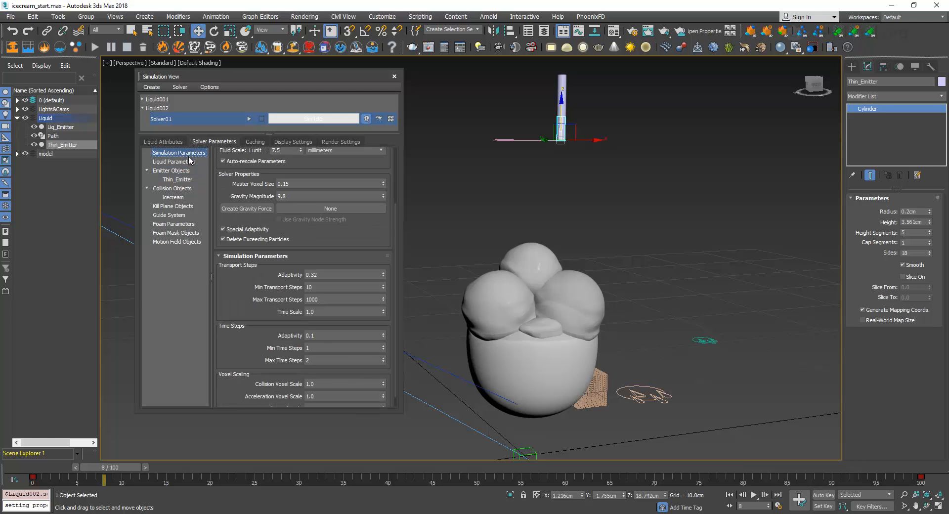
{"action": "left_click_drag", "start_coordinate": [307, 172], "coordinate": [329, 242]}
{"action": "scroll", "coordinate": [329, 243], "scroll_direction": "up", "scroll_amount": 3}
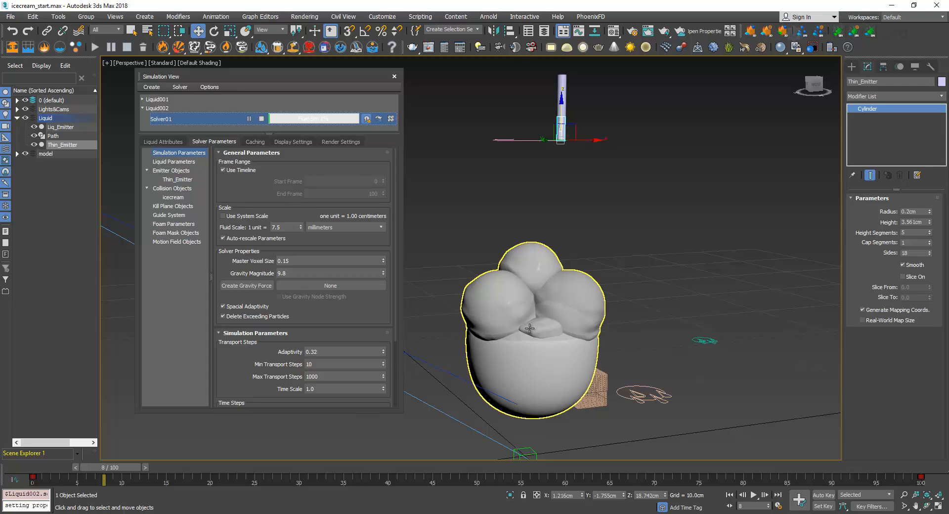
{"action": "scroll", "coordinate": [258, 193], "scroll_direction": "down", "scroll_amount": 3}
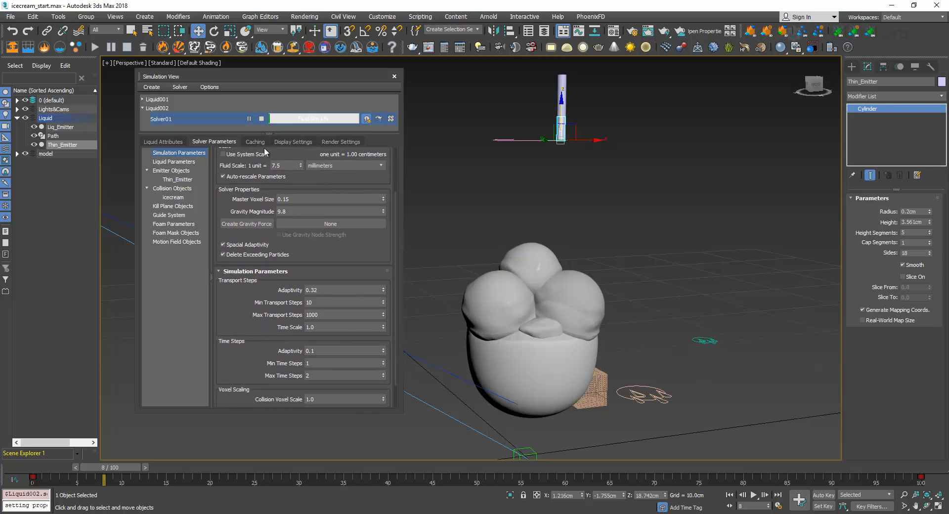
{"action": "scroll", "coordinate": [237, 286], "scroll_direction": "down", "scroll_amount": 2}
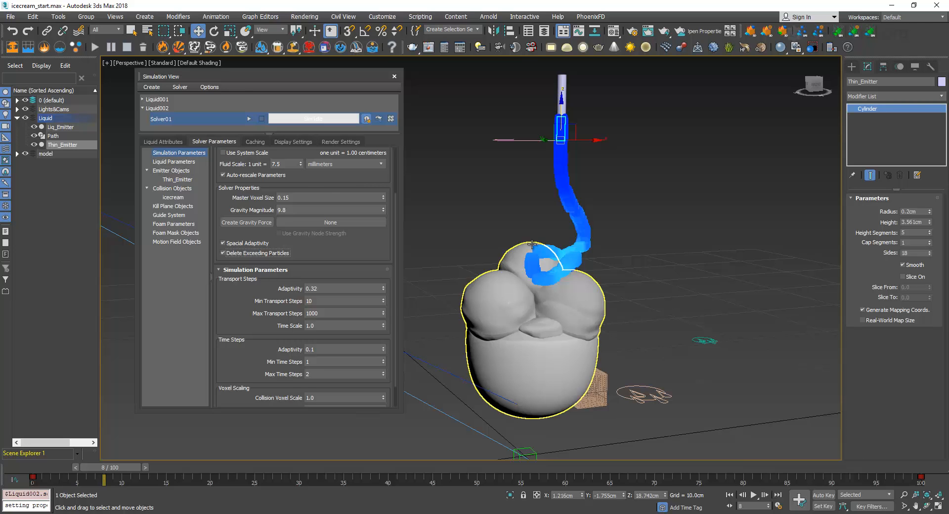
{"action": "scroll", "coordinate": [316, 179], "scroll_direction": "up", "scroll_amount": 3}
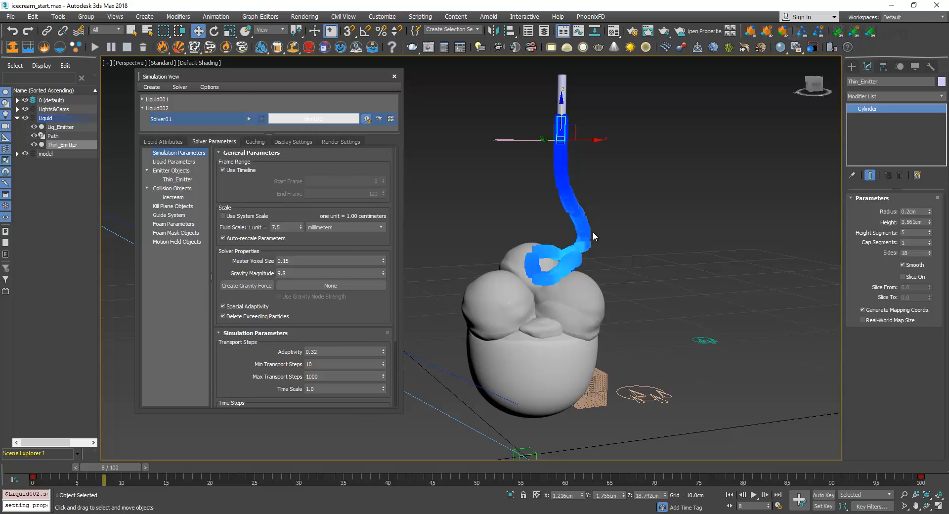
Change Liquid002's fluid scale unit to centimeters and set the liquid particle display size to 0.1
{"action": "left_click", "coordinate": [326, 227]}
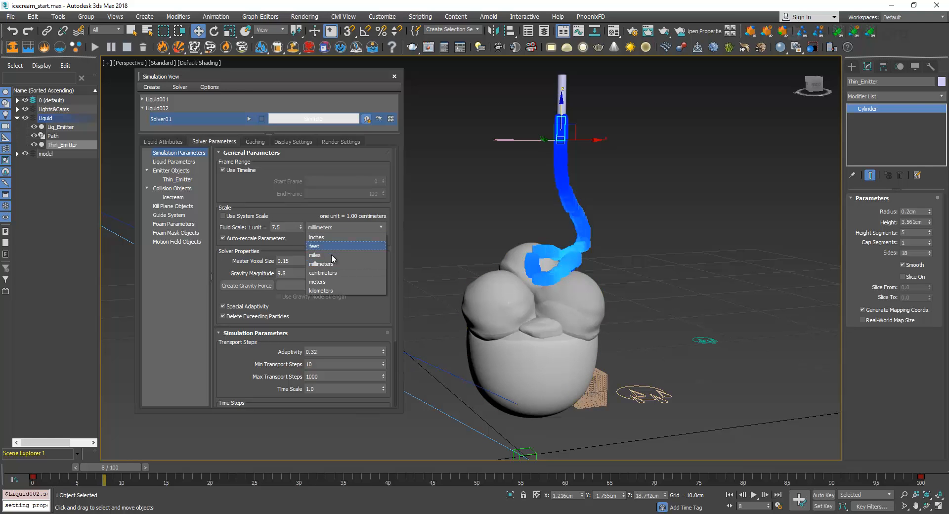
{"action": "left_click", "coordinate": [334, 273]}
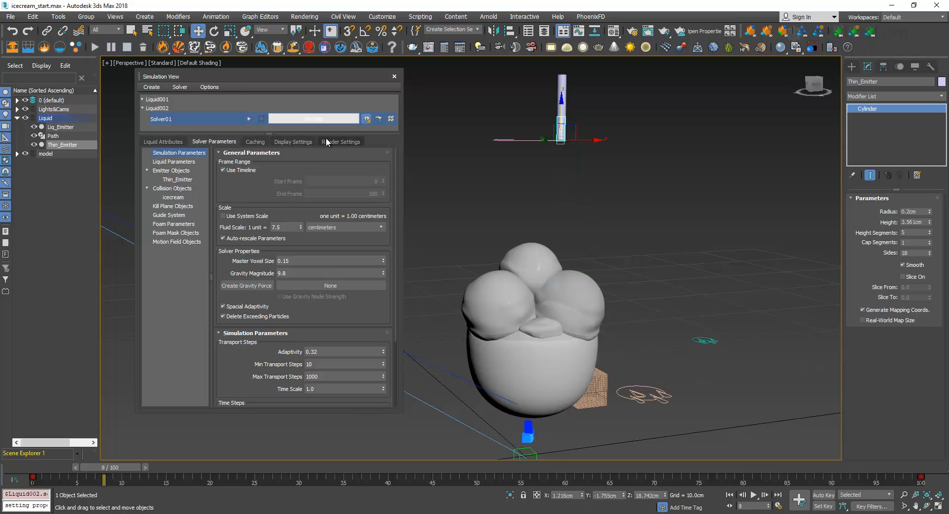
{"action": "left_click", "coordinate": [293, 142]}
{"action": "left_click", "coordinate": [297, 257]}
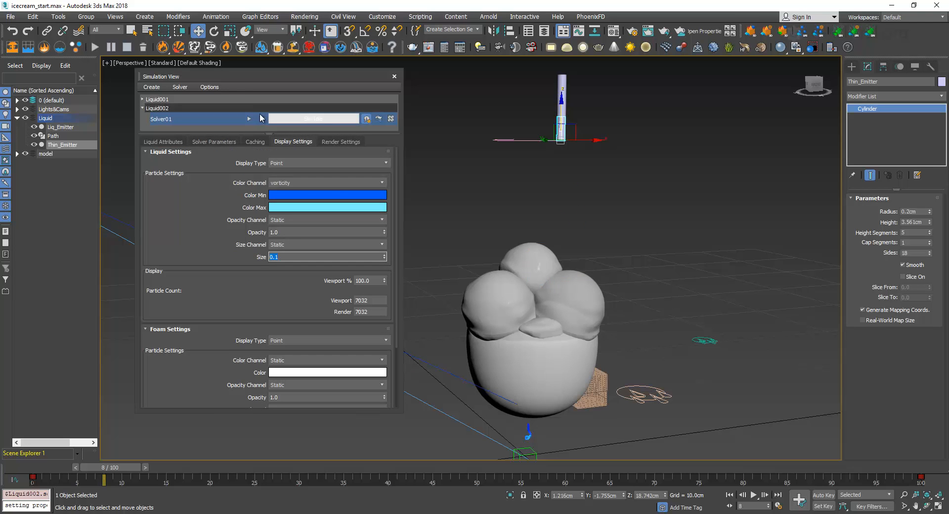
{"action": "type", "text": "0.1"}
{"action": "key", "text": "Return"}
Restart Liquid002's simulation, check the pour at frame 27, and stop the solve
{"action": "left_click", "coordinate": [516, 270]}
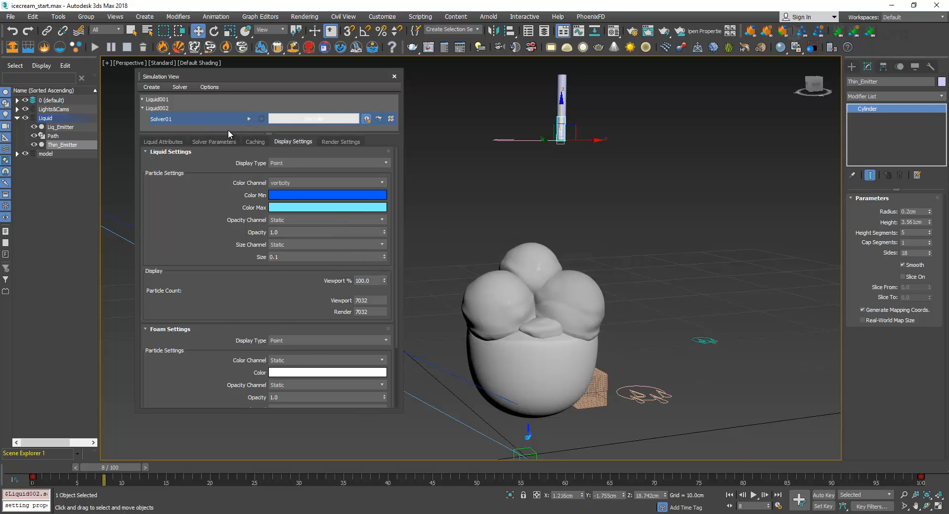
{"action": "left_click", "coordinate": [212, 142]}
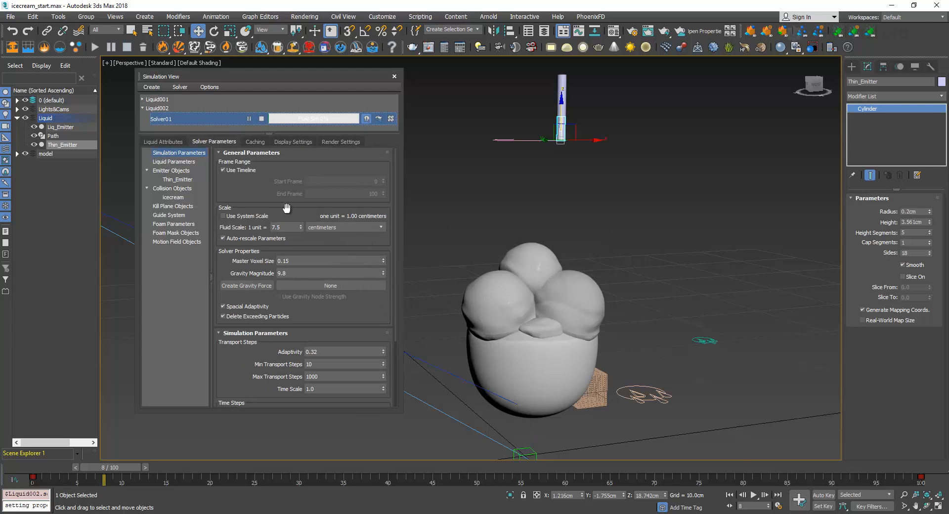
{"action": "scroll", "coordinate": [375, 337], "scroll_direction": "down", "scroll_amount": 3}
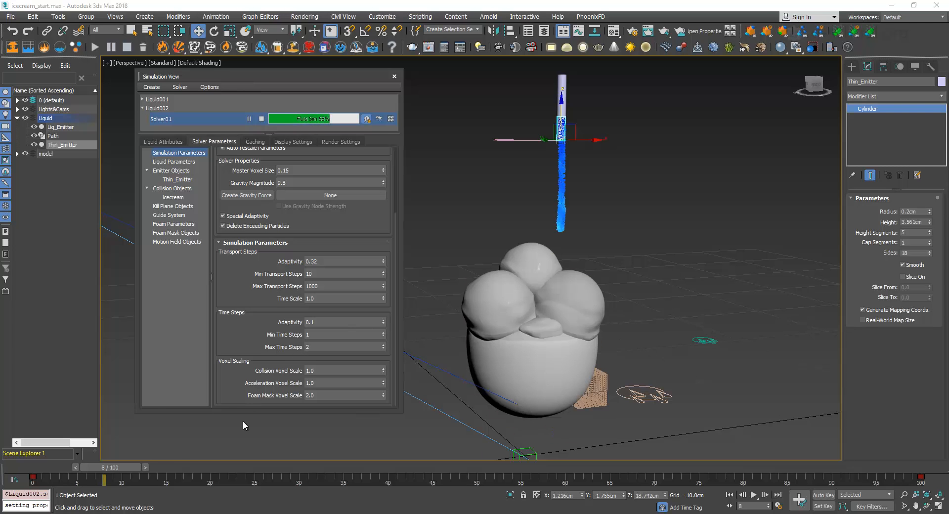
{"action": "left_click_drag", "start_coordinate": [128, 465], "coordinate": [272, 468]}
{"action": "key", "text": "w"}
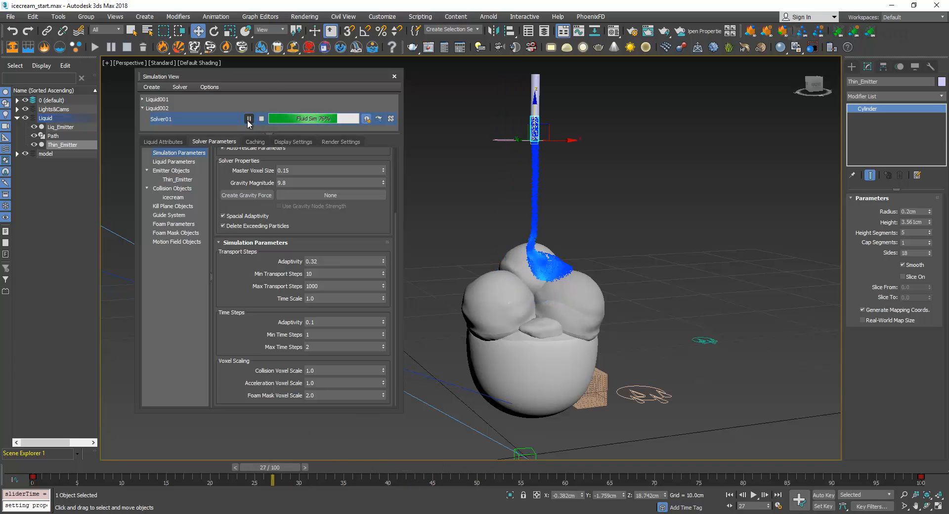
{"action": "left_click", "coordinate": [255, 121]}
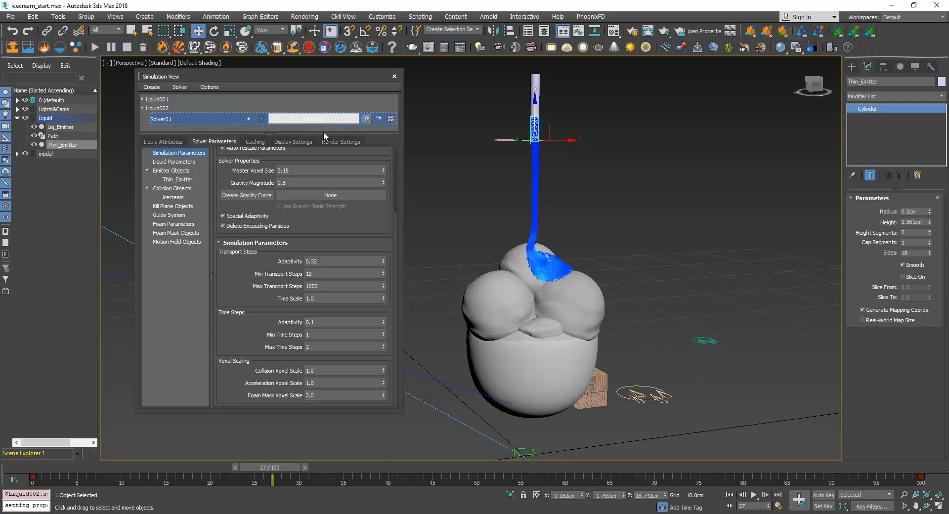
Inspect Liquid002's particle stream up close at frame 28 against its display settings
{"action": "left_click", "coordinate": [293, 141]}
{"action": "key", "text": "period"}
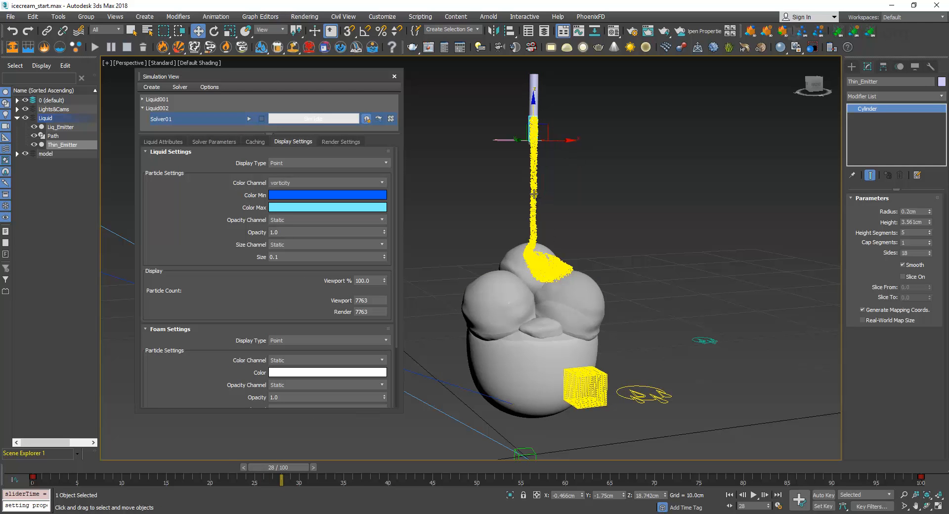
{"action": "scroll", "coordinate": [535, 197], "scroll_direction": "up", "scroll_amount": 6}
{"action": "scroll", "coordinate": [533, 192], "scroll_direction": "down", "scroll_amount": 6}
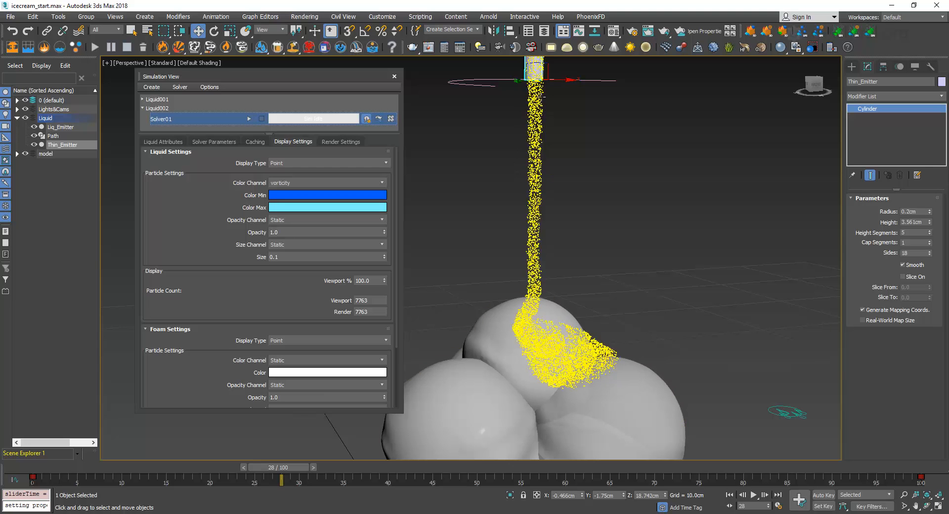
Unhide the choco_01 and choco_02 objects in the model layer
{"action": "left_click", "coordinate": [214, 141]}
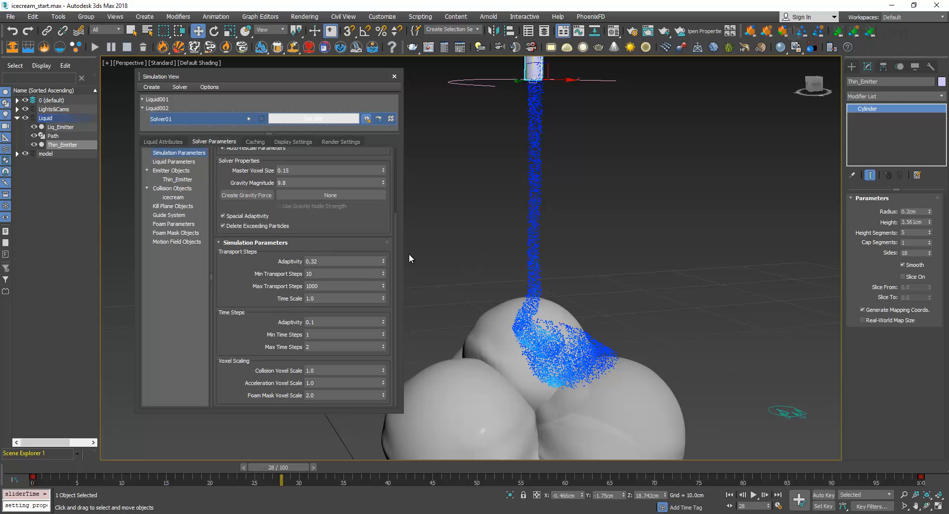
{"action": "left_click", "coordinate": [17, 154]}
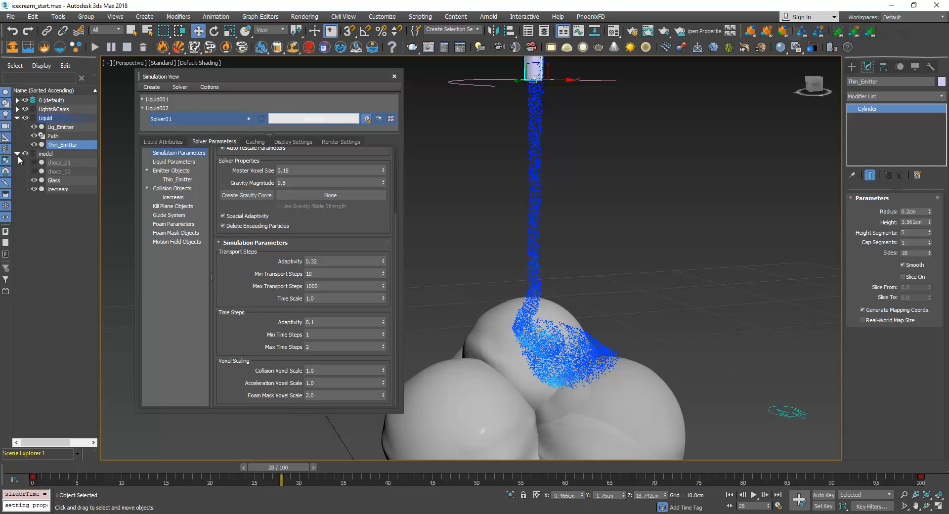
{"action": "left_click", "coordinate": [34, 163]}
{"action": "left_click", "coordinate": [34, 171]}
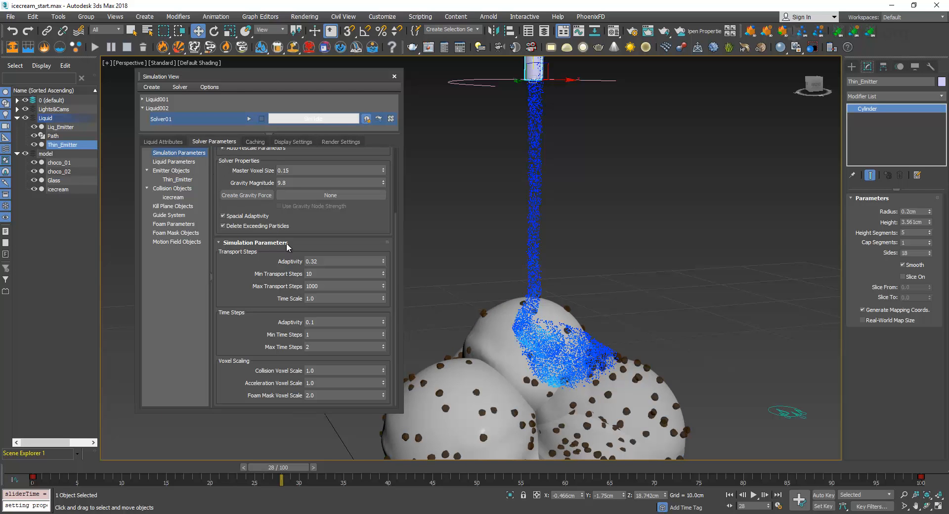
Set the master voxel size of Liquid002's solver to 0.05
{"action": "scroll", "coordinate": [303, 231], "scroll_direction": "up", "scroll_amount": 4}
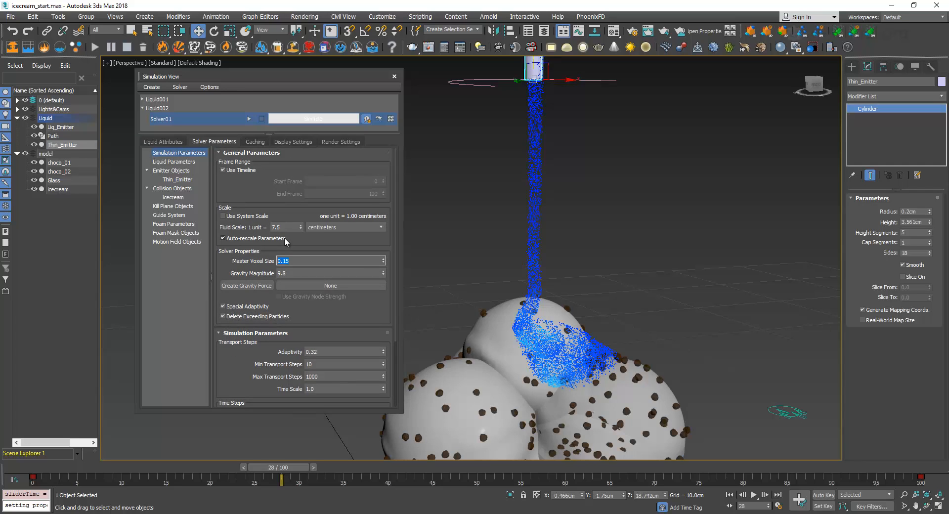
{"action": "key", "text": "Return"}
{"action": "left_click_drag", "start_coordinate": [341, 322], "coordinate": [330, 246]}
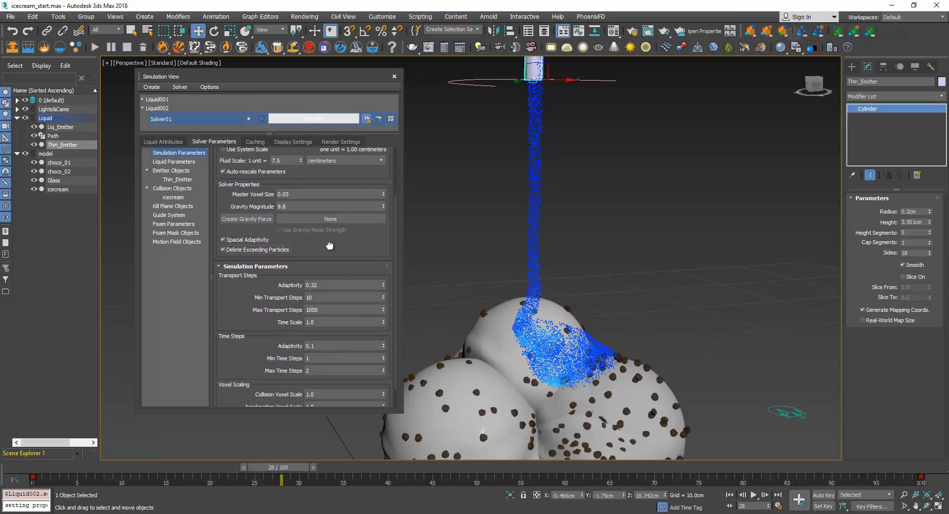
Review the liquid, emitter and simulation parameters of Liquid002's solver, and restart its simulation instead of resuming the partial cache
{"action": "left_click", "coordinate": [192, 162]}
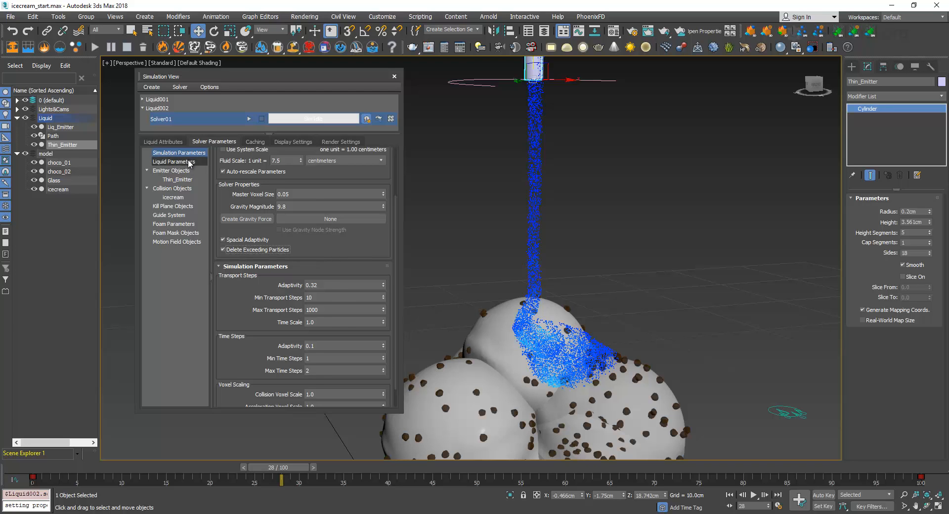
{"action": "scroll", "coordinate": [279, 225], "scroll_direction": "down", "scroll_amount": 1}
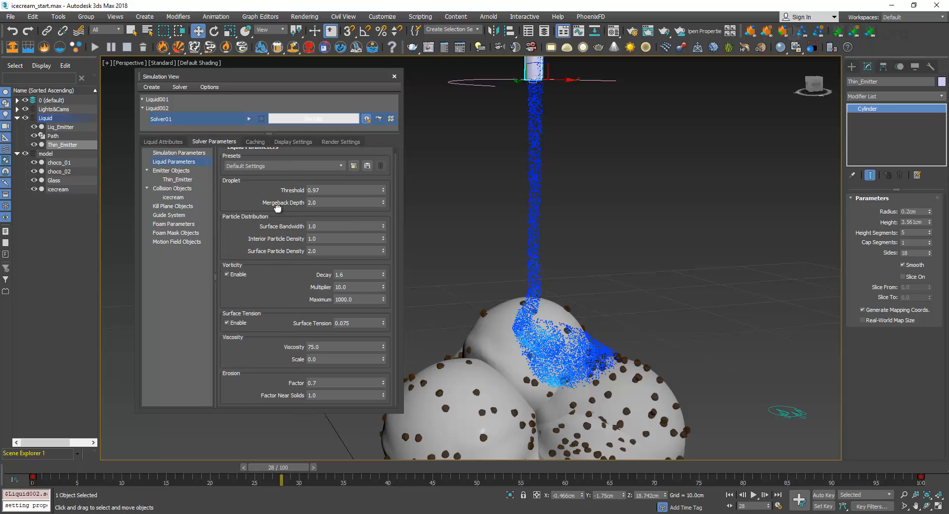
{"action": "left_click", "coordinate": [327, 347]}
{"action": "left_click_drag", "start_coordinate": [284, 272], "coordinate": [281, 299]}
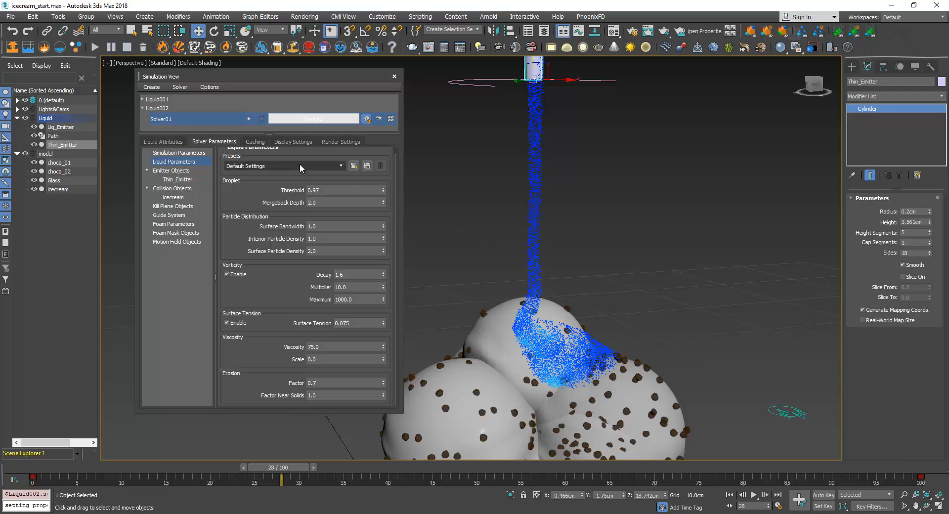
{"action": "scroll", "coordinate": [256, 261], "scroll_direction": "up", "scroll_amount": 1}
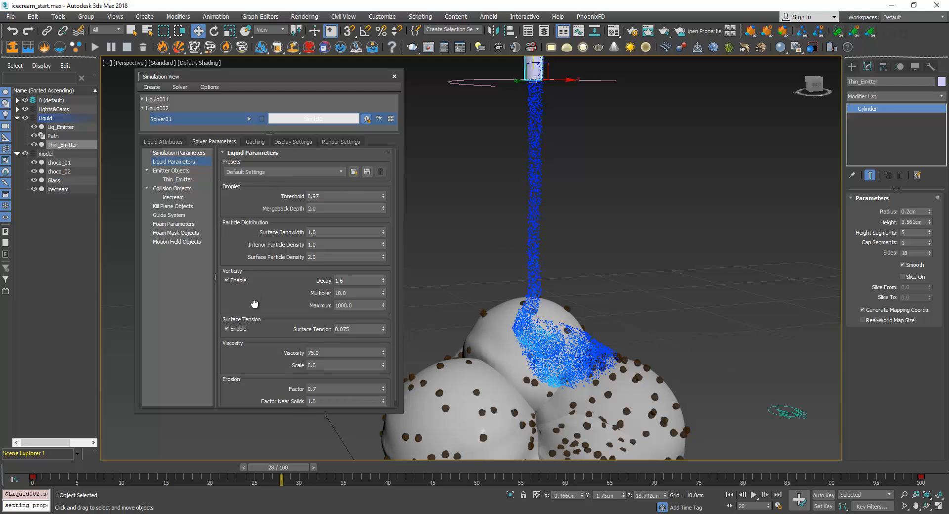
{"action": "left_click", "coordinate": [192, 170]}
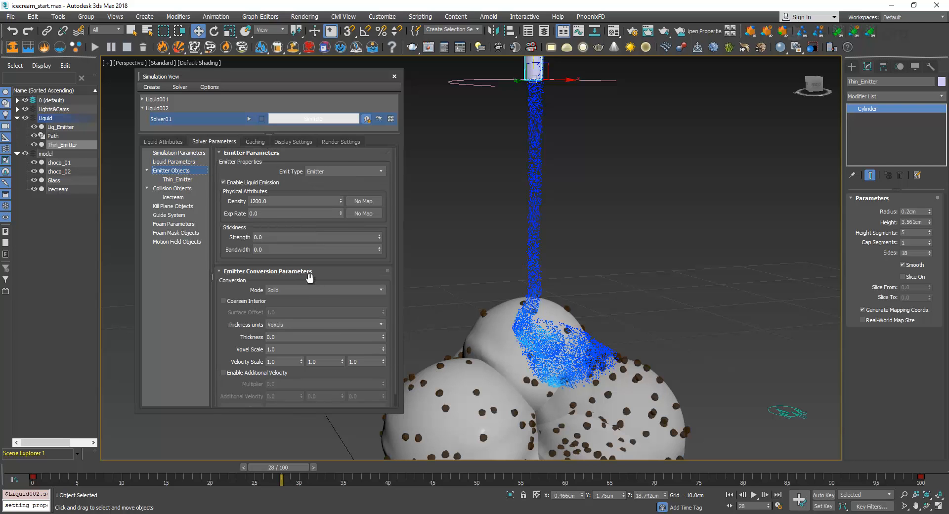
{"action": "left_click", "coordinate": [173, 161]}
{"action": "left_click", "coordinate": [172, 155]}
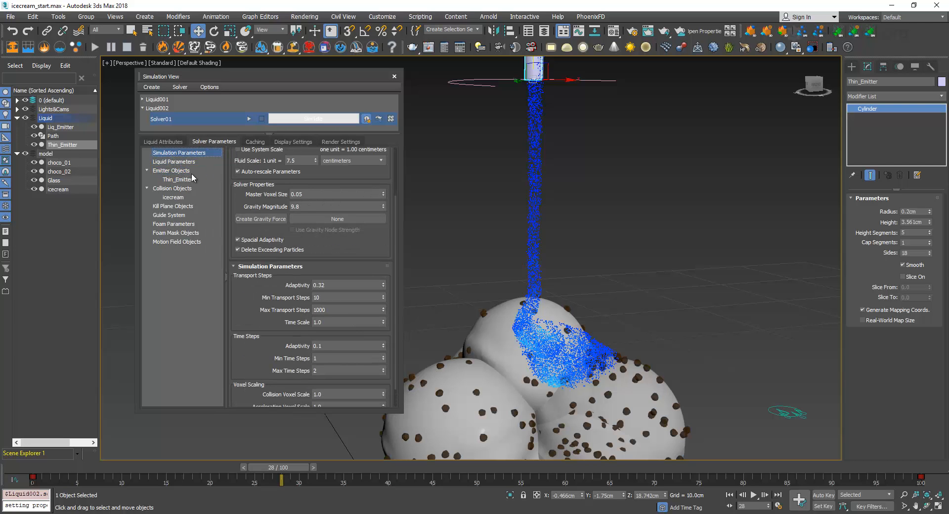
{"action": "left_click_drag", "start_coordinate": [360, 245], "coordinate": [367, 278]}
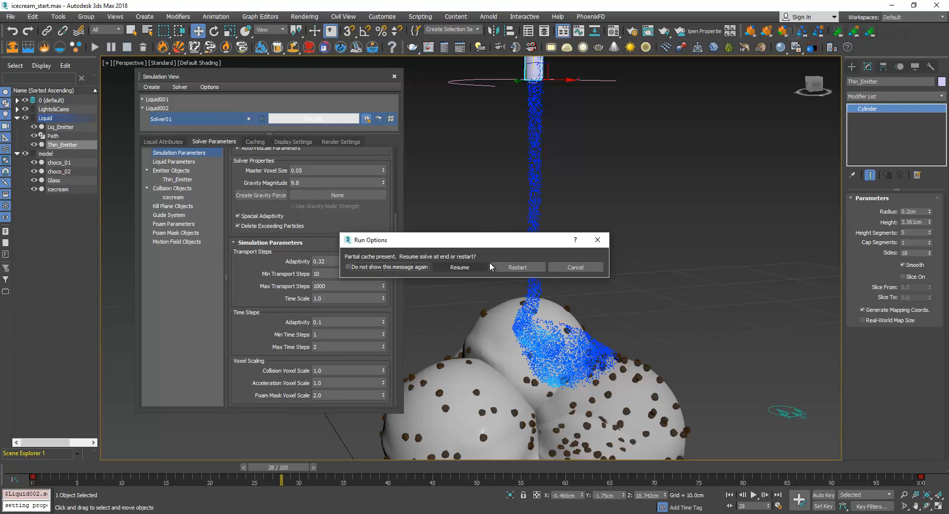
{"action": "left_click", "coordinate": [517, 269]}
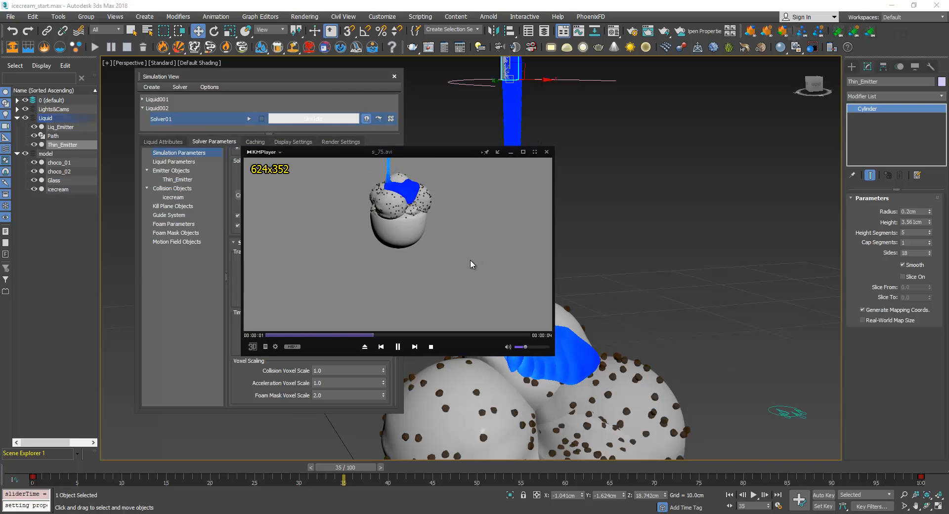
Watch the s_75.avi preview full screen in KMPlayer and close the player
{"action": "left_click", "coordinate": [465, 265]}
{"action": "double_click", "coordinate": [465, 262]}
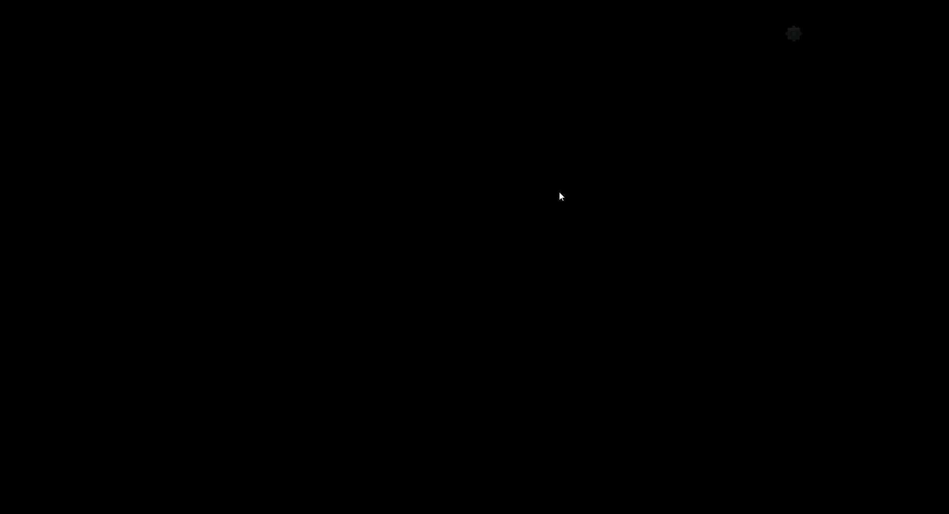
{"action": "double_click", "coordinate": [586, 206]}
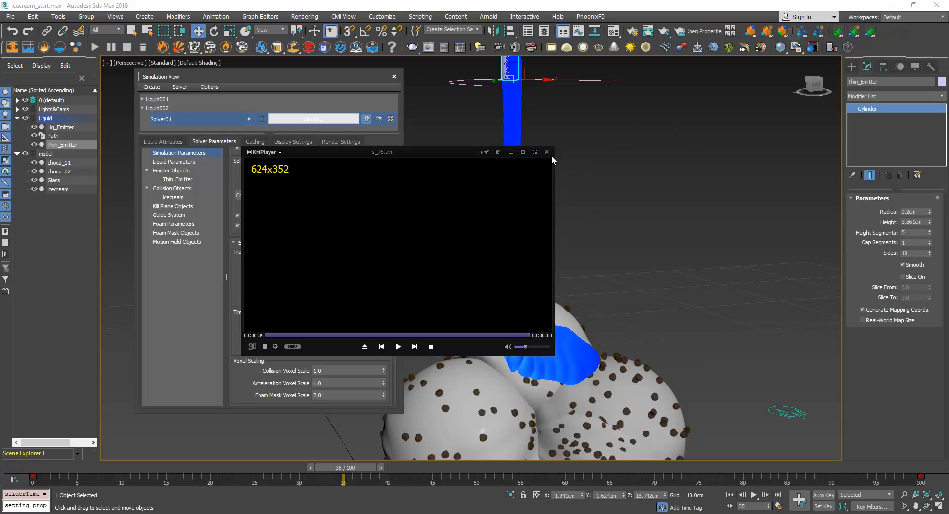
{"action": "left_click", "coordinate": [546, 151]}
Check Liquid002's caching and display settings, and view the simulated sauce at frames 36 and 88
{"action": "left_click", "coordinate": [255, 141]}
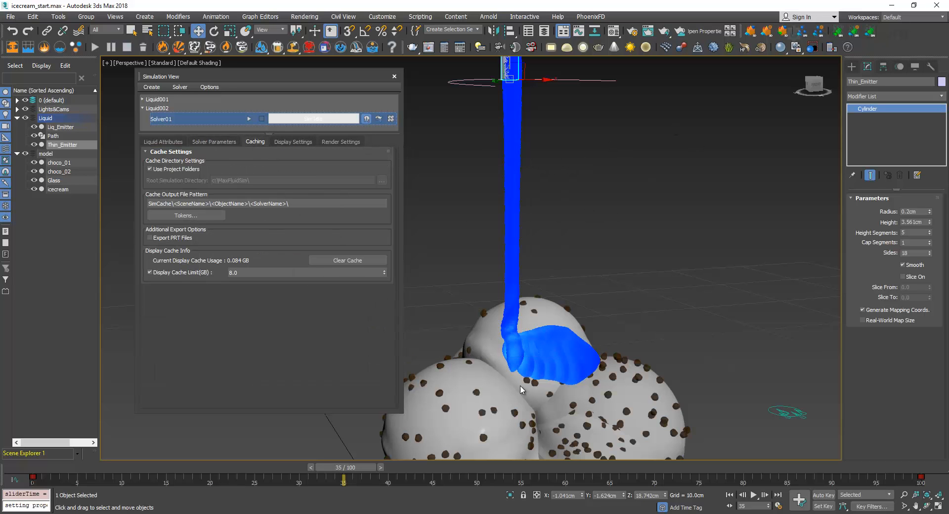
{"action": "left_click", "coordinate": [290, 142]}
{"action": "left_click", "coordinate": [381, 467]}
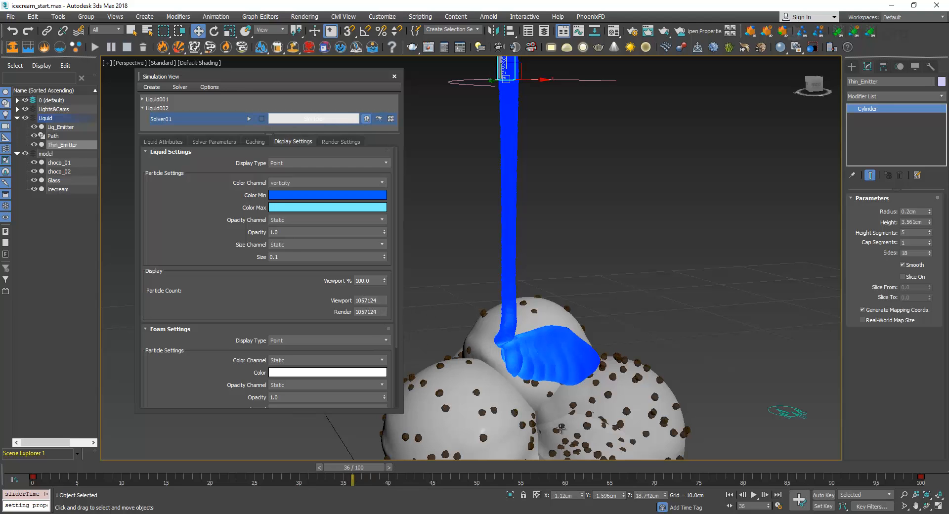
{"action": "left_click", "coordinate": [812, 470]}
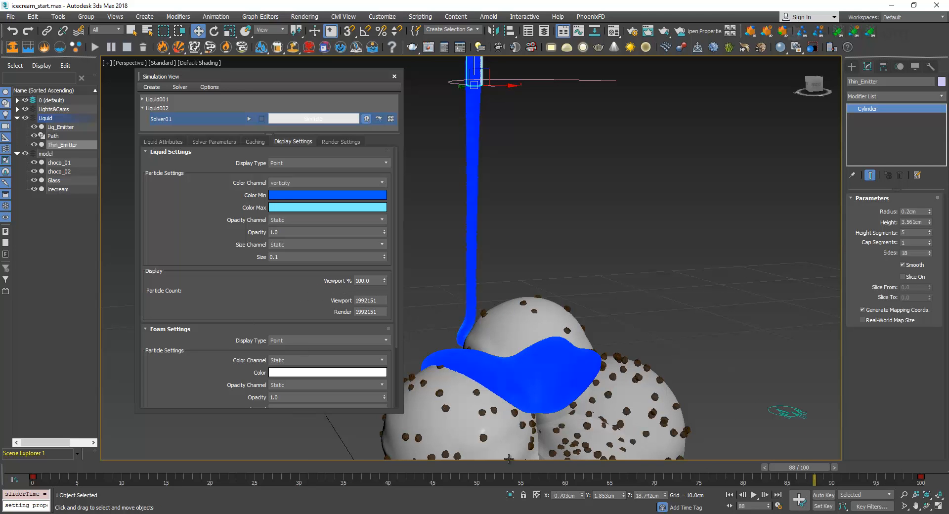
Display Liquid002's simulated sauce at frame 47 as a Bifrost Dynamic Mesh
{"action": "left_click", "coordinate": [462, 473]}
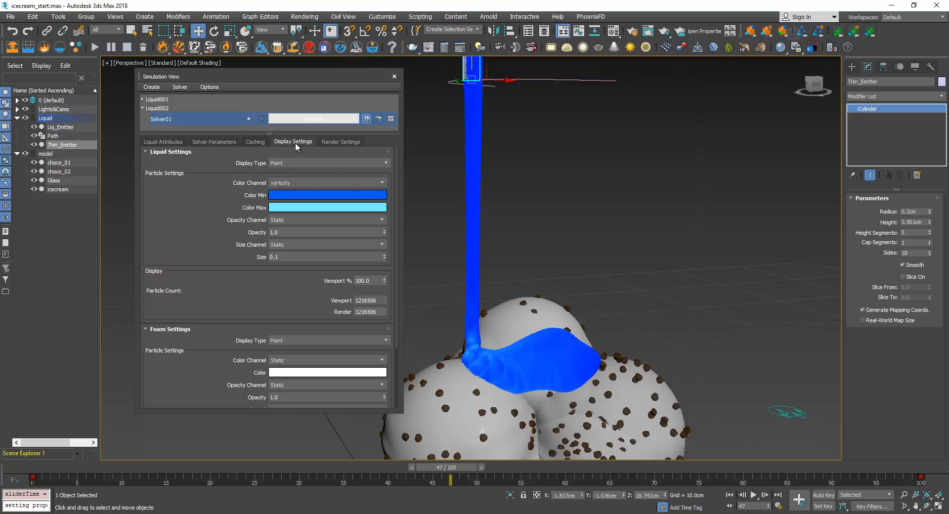
{"action": "left_click", "coordinate": [302, 164]}
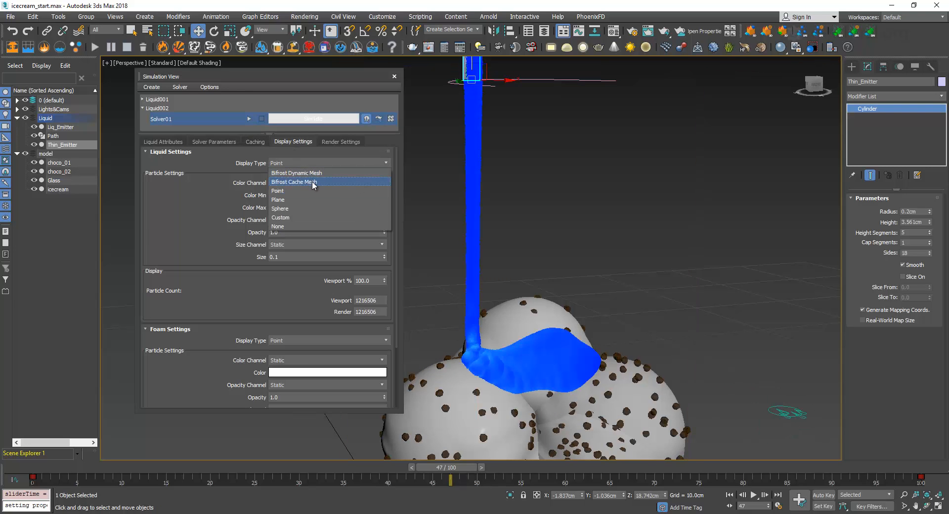
{"action": "left_click", "coordinate": [320, 174]}
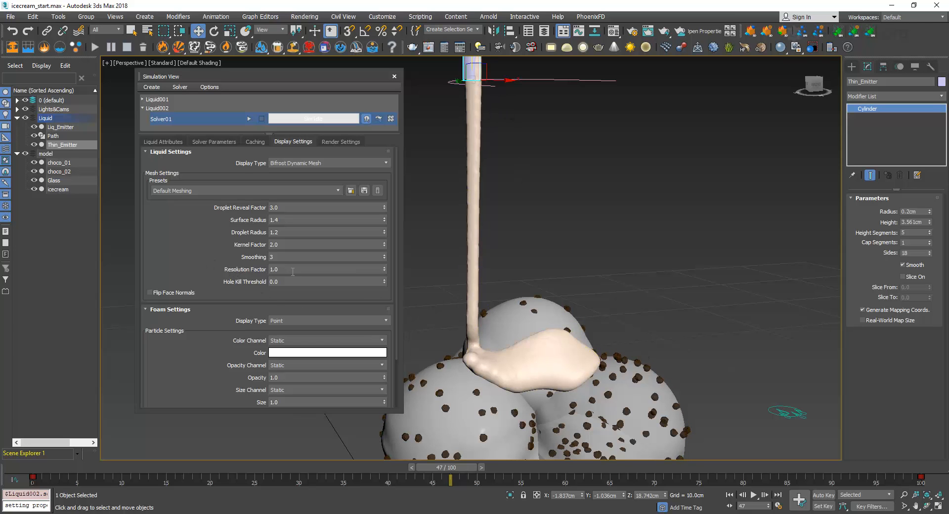
Set the dynamic mesh's resolution factor to 1.5 and inspect the sauce surface up close
{"action": "left_click_drag", "start_coordinate": [293, 271], "coordinate": [191, 271]}
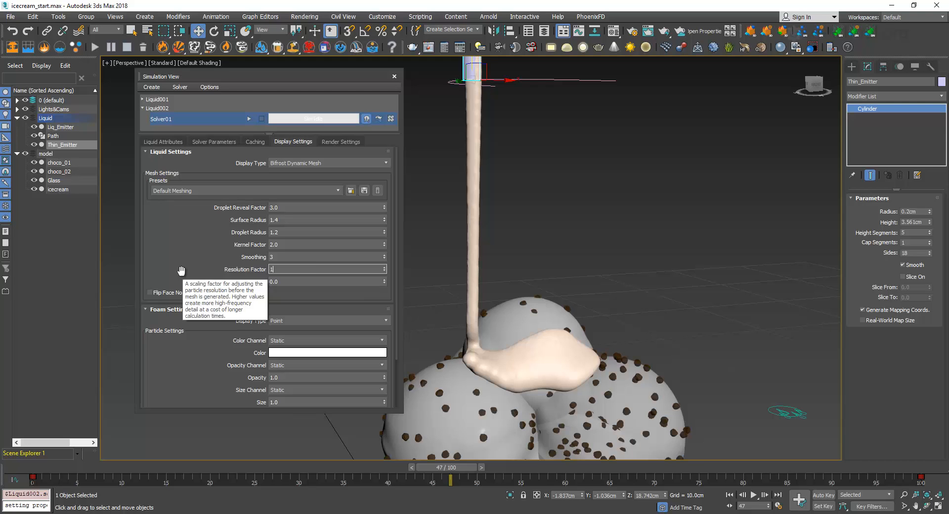
{"action": "type", "text": "1.5"}
{"action": "key", "text": "Return"}
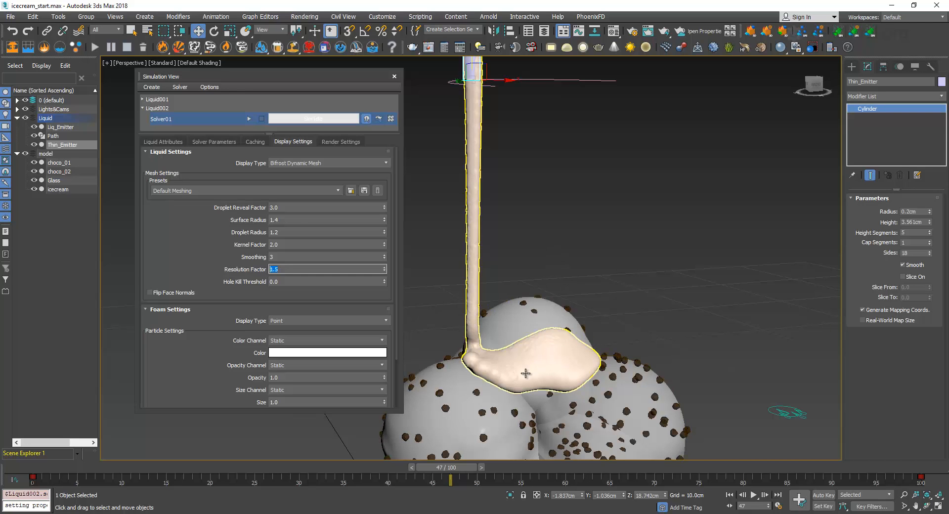
{"action": "scroll", "coordinate": [532, 366], "scroll_direction": "up", "scroll_amount": 5}
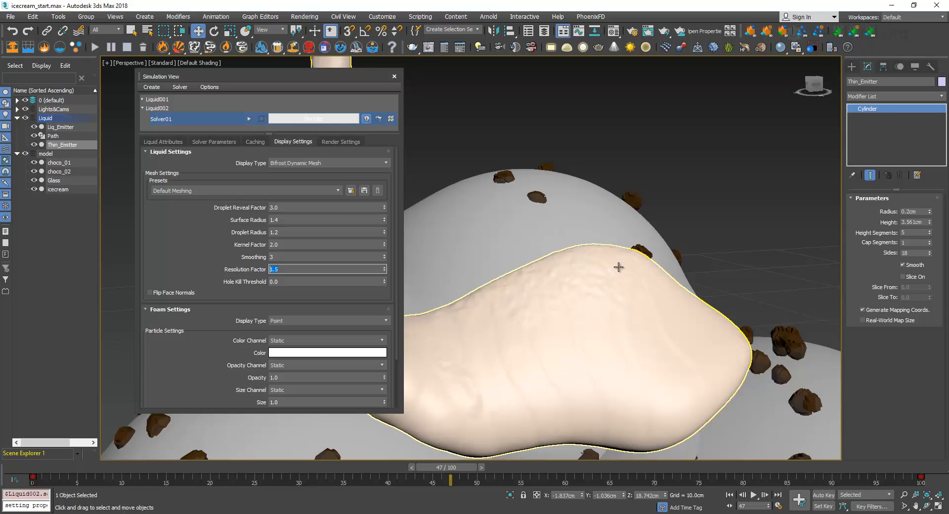
{"action": "scroll", "coordinate": [578, 284], "scroll_direction": "down", "scroll_amount": 5}
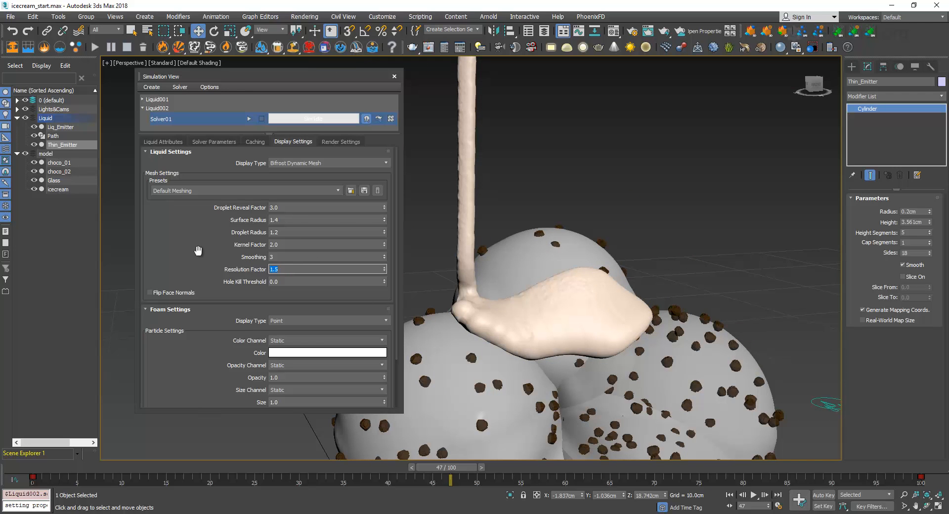
Set the dynamic mesh's resolution factor to 1.0 and its smoothing to 5
{"action": "type", "text": "1"}
{"action": "key", "text": "Return"}
{"action": "double_click", "coordinate": [278, 257]}
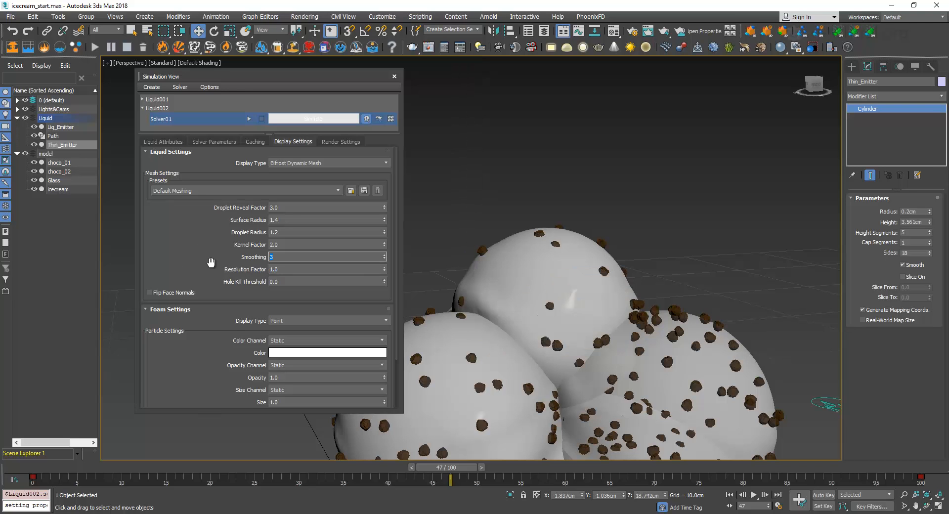
{"action": "type", "text": "4"}
{"action": "type", "text": "5"}
{"action": "key", "text": "Return"}
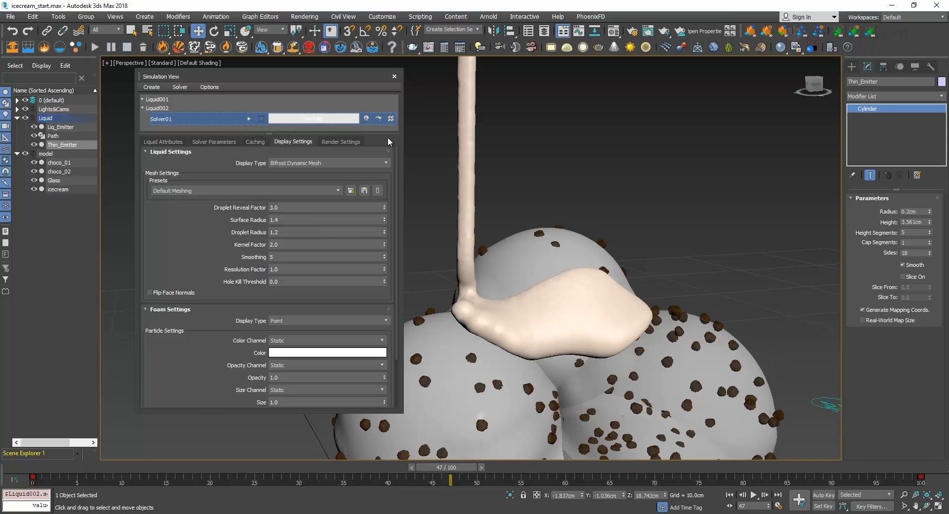
Change the liquid's display type to Bifrost Cache Mesh and set its smoothing to 5
{"action": "left_click", "coordinate": [313, 163]}
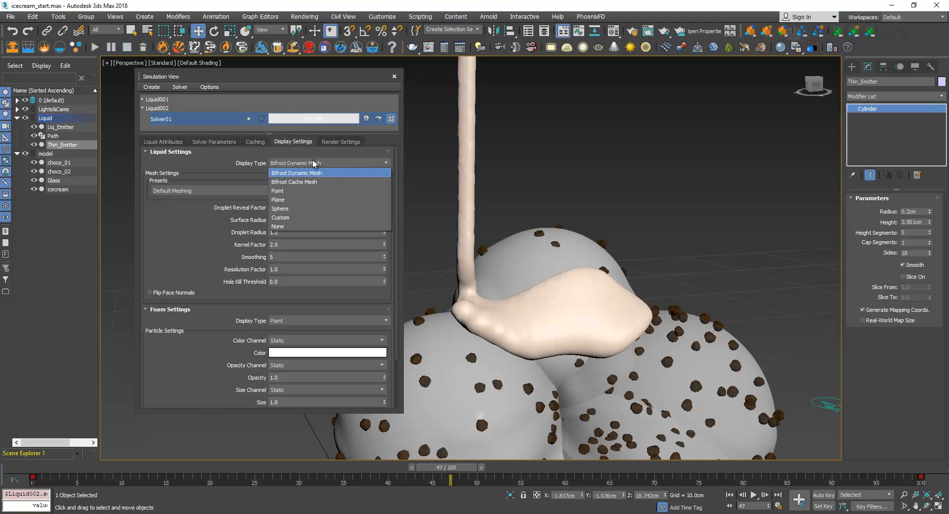
{"action": "left_click", "coordinate": [312, 174]}
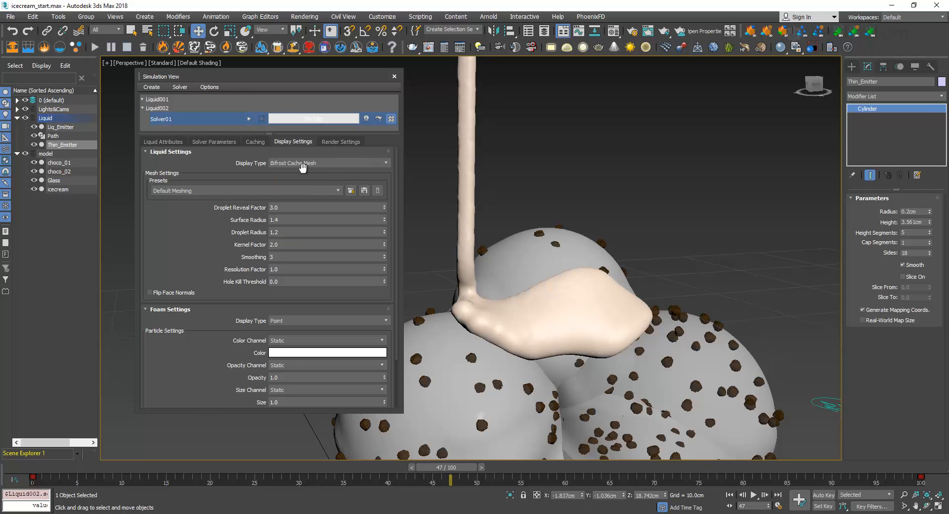
{"action": "double_click", "coordinate": [279, 258]}
{"action": "type", "text": "5"}
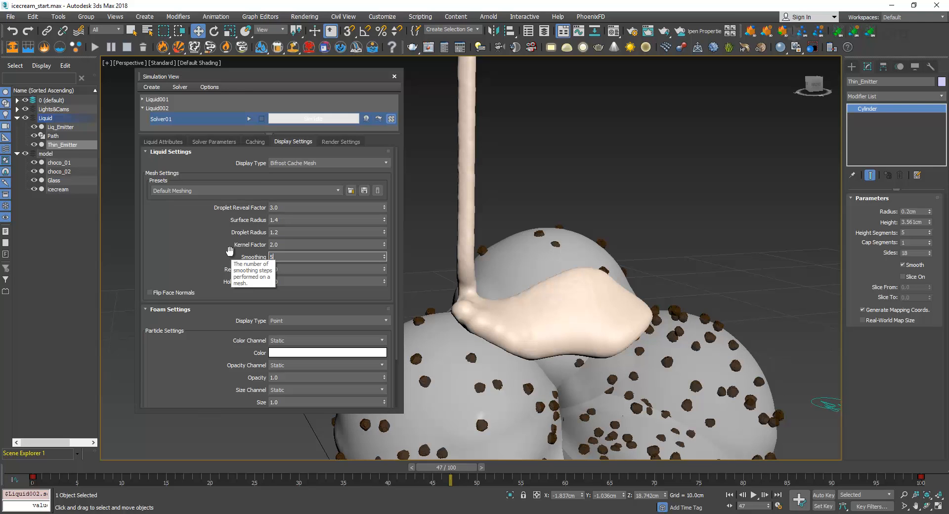
{"action": "left_click_drag", "start_coordinate": [192, 255], "coordinate": [200, 293]}
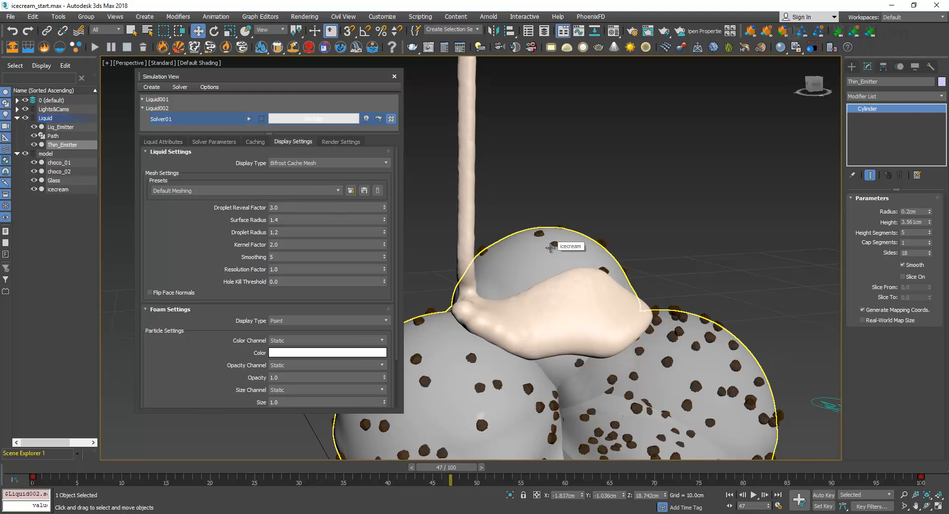
Close the Simulation View and select the icecream object, followed by the sauce mesh in the viewport
{"action": "left_click_drag", "start_coordinate": [324, 77], "coordinate": [348, 88]}
{"action": "left_click", "coordinate": [428, 84]}
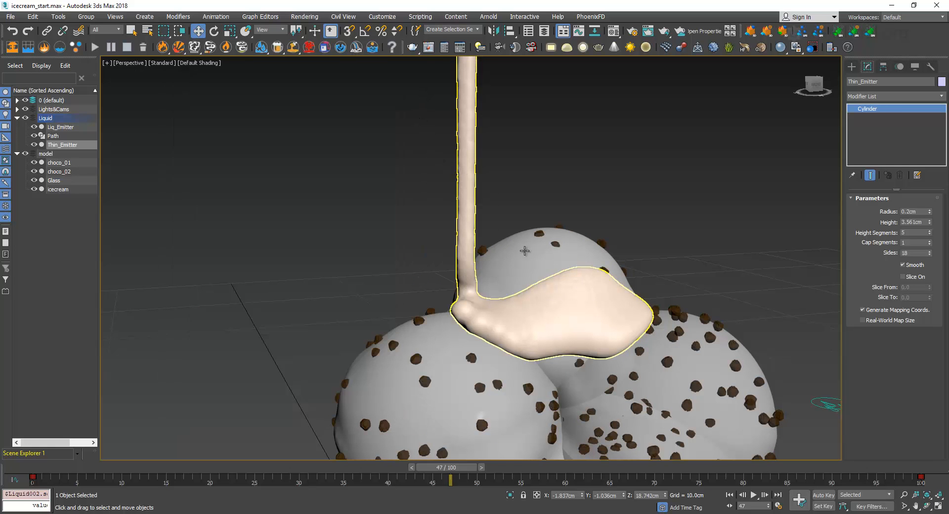
{"action": "left_click", "coordinate": [538, 261]}
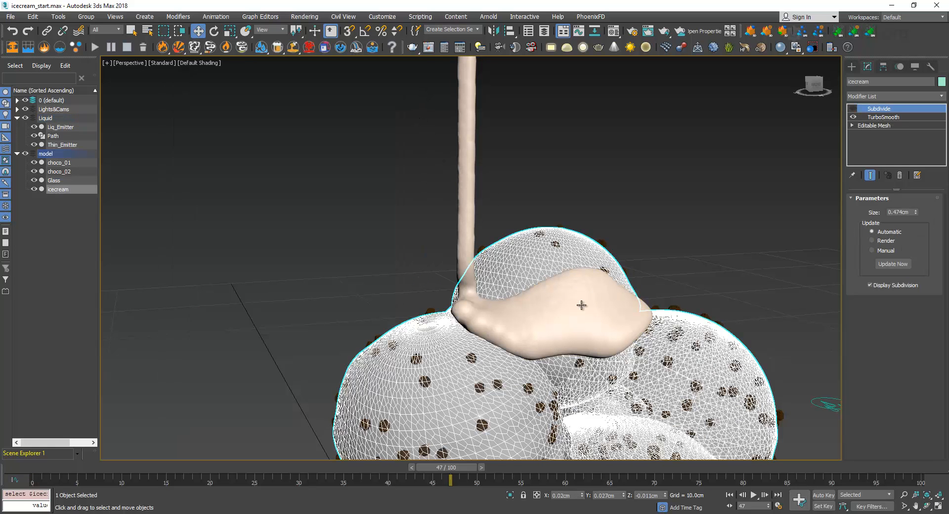
{"action": "left_click", "coordinate": [473, 107]}
{"action": "left_click", "coordinate": [618, 231]}
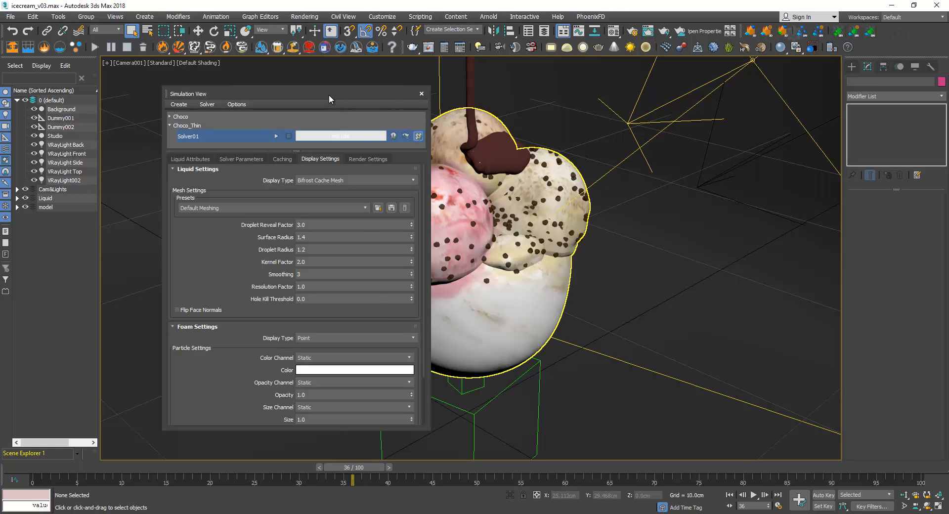
In icecream_v03.max, close the Simulation View and review the diffuse, reflection and other basic parameters of the chocolate material 09 - Default
{"action": "left_click_drag", "start_coordinate": [329, 96], "coordinate": [268, 93]}
{"action": "left_click", "coordinate": [360, 91]}
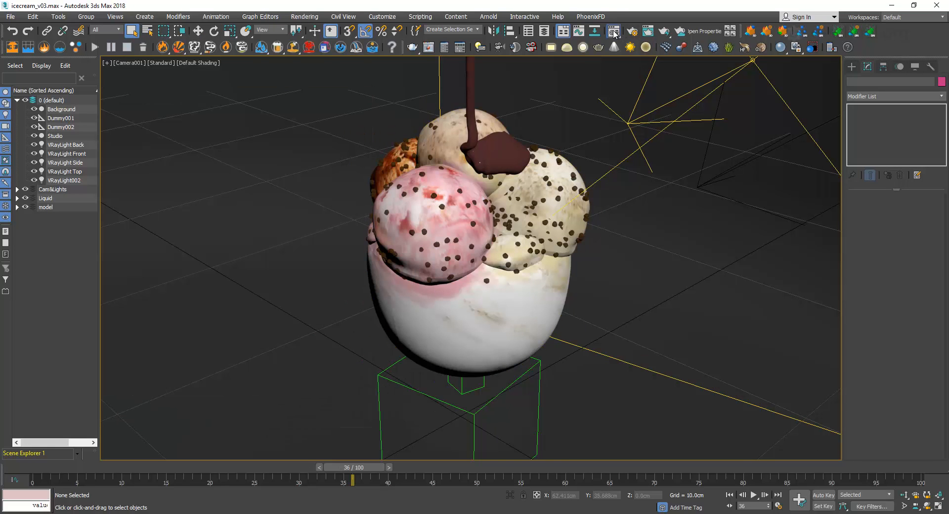
{"action": "key", "text": "m"}
{"action": "left_click", "coordinate": [284, 137]}
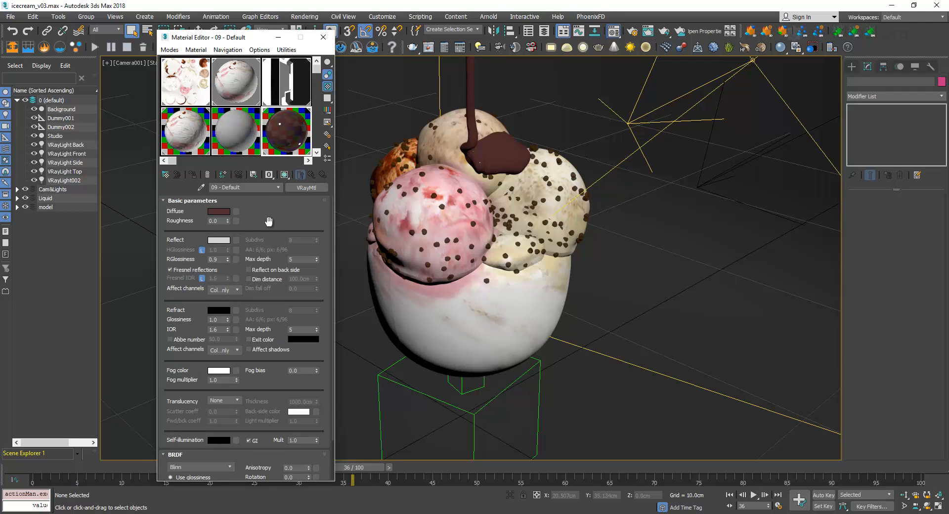
{"action": "left_click", "coordinate": [222, 212]}
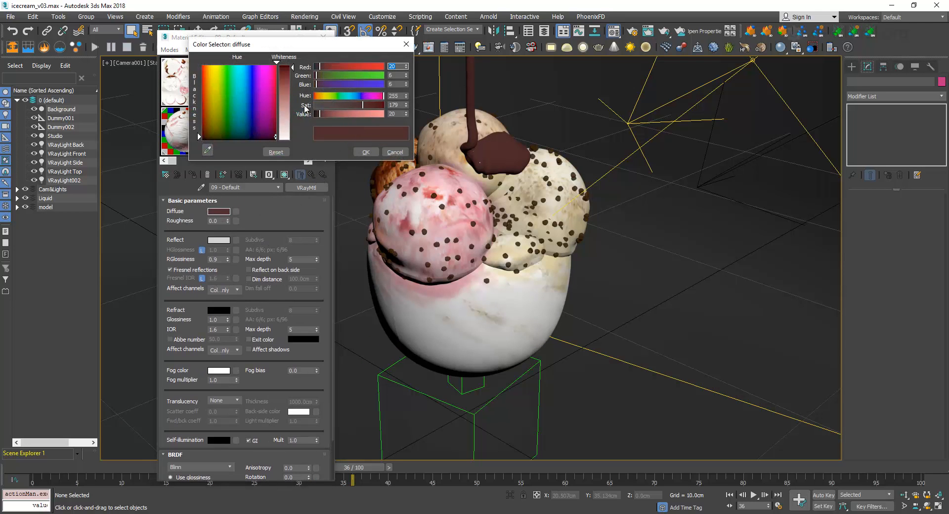
{"action": "left_click", "coordinate": [406, 44]}
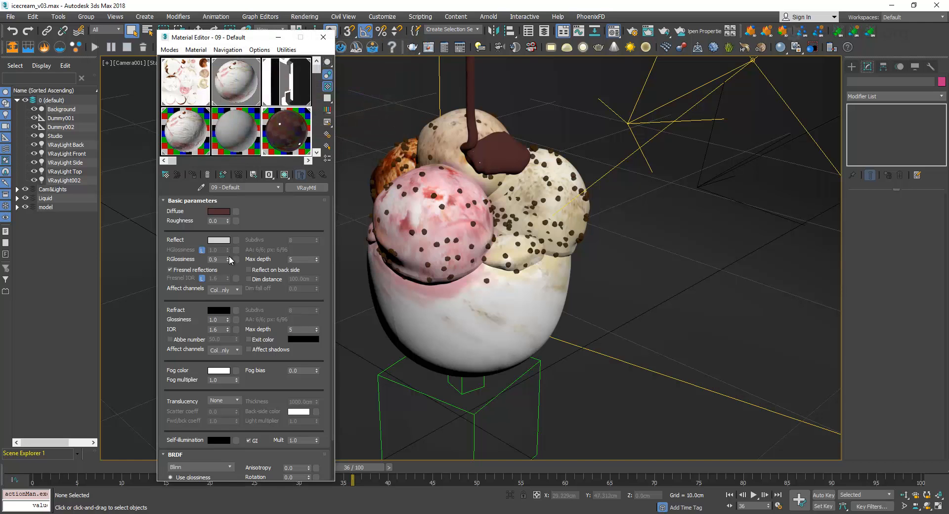
{"action": "left_click", "coordinate": [220, 241]}
{"action": "left_click", "coordinate": [406, 44]}
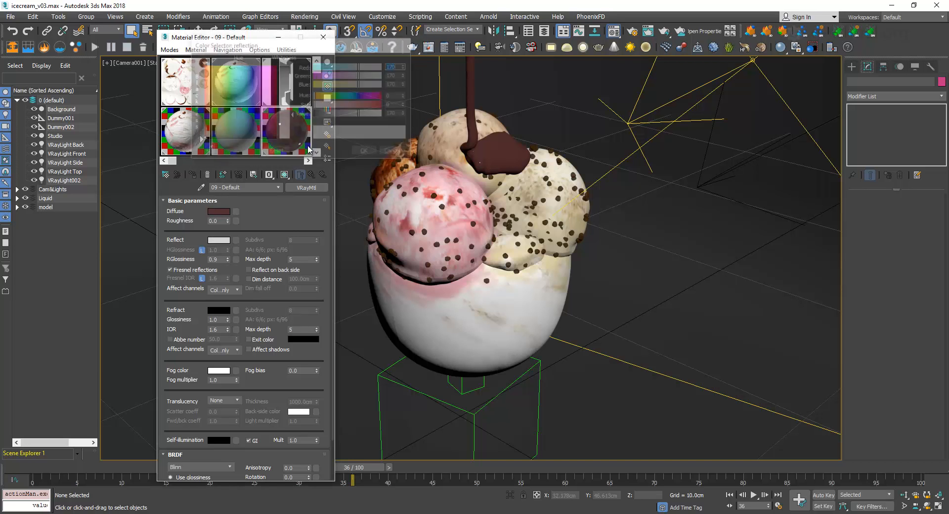
{"action": "left_click_drag", "start_coordinate": [262, 207], "coordinate": [242, 410]}
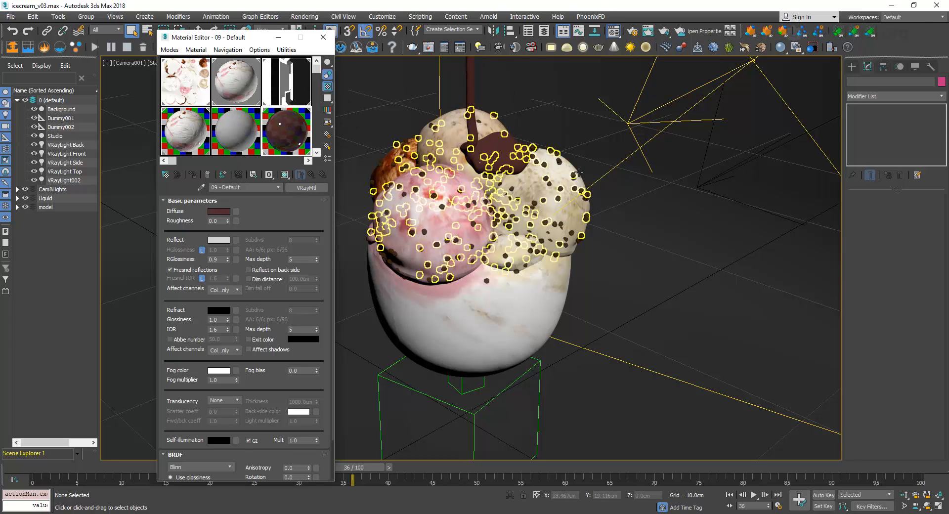
Switch the viewport from Camera001 to Perspective and select the dome light VRayLight002 to examine its parameters
{"action": "key", "text": "p"}
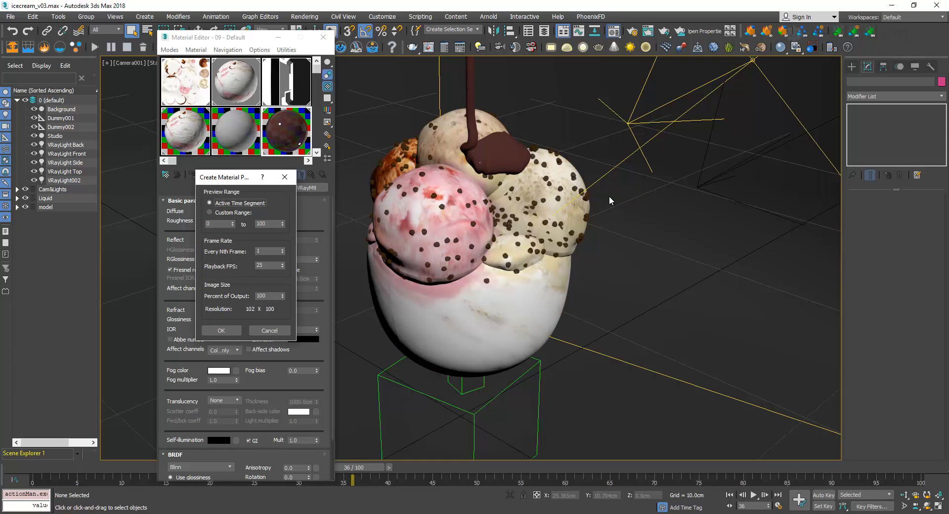
{"action": "left_click", "coordinate": [284, 177]}
{"action": "left_click", "coordinate": [577, 96]}
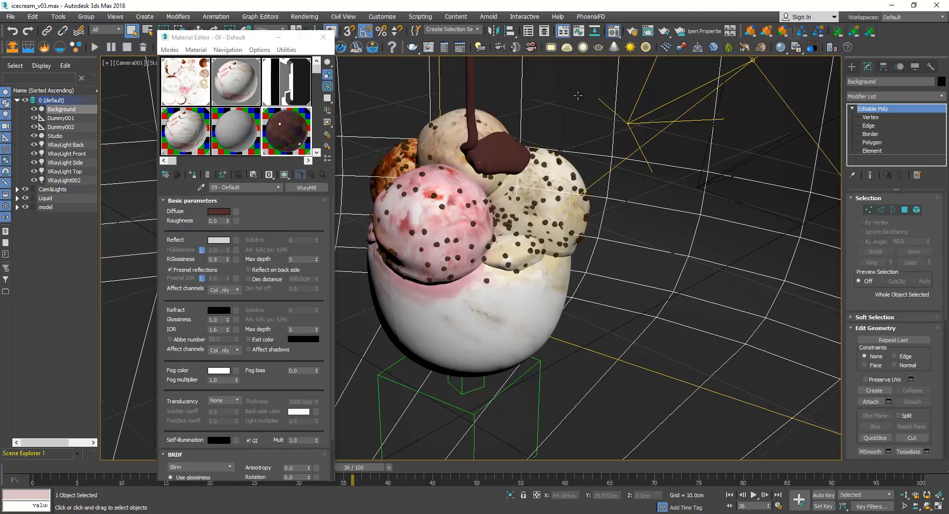
{"action": "key", "text": "p"}
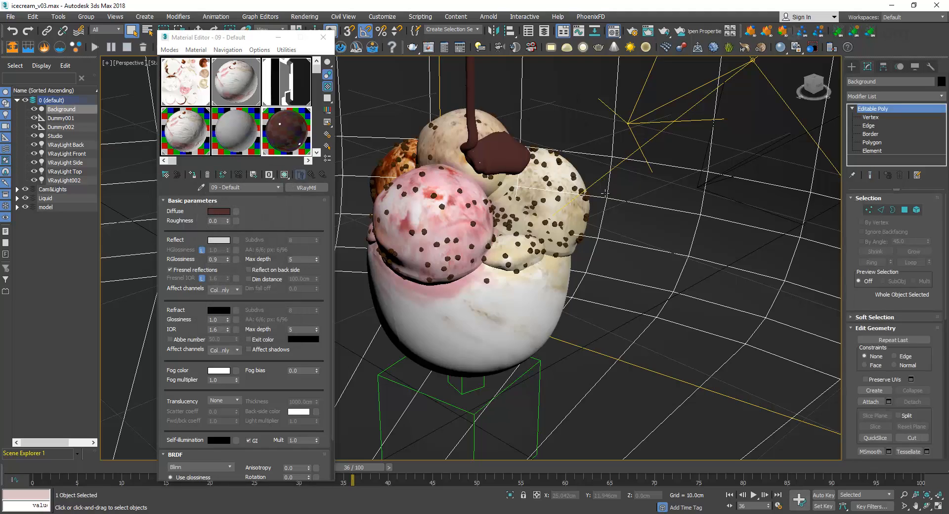
{"action": "scroll", "coordinate": [605, 188], "scroll_direction": "down", "scroll_amount": 10}
{"action": "middle_click_drag", "start_coordinate": [605, 193], "coordinate": [494, 236], "text": "alt"}
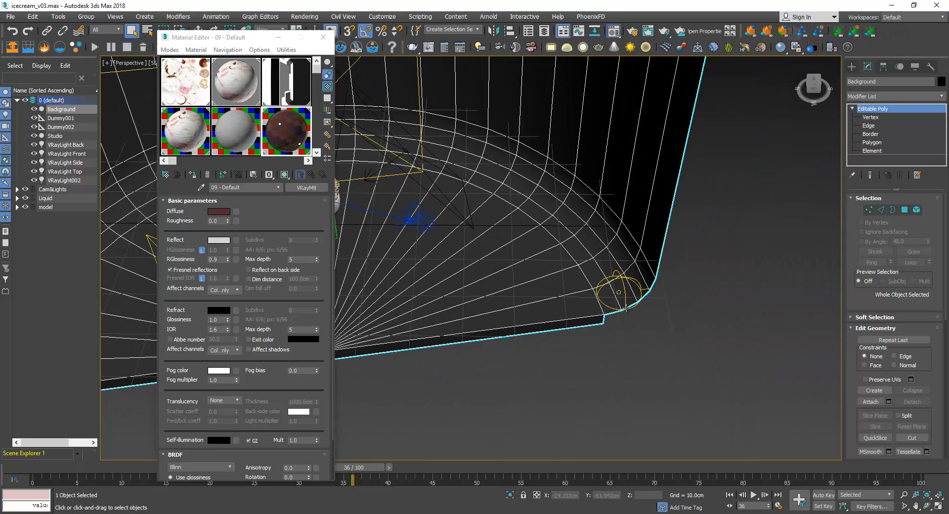
{"action": "left_click", "coordinate": [621, 279]}
{"action": "middle_click_drag", "start_coordinate": [644, 315], "coordinate": [680, 229], "text": "alt"}
{"action": "left_click", "coordinate": [680, 229]}
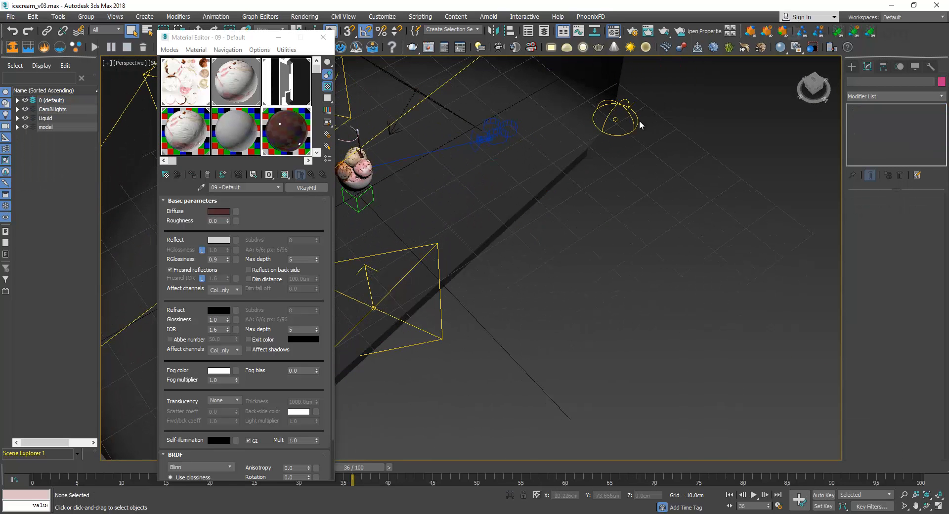
{"action": "left_click", "coordinate": [619, 120]}
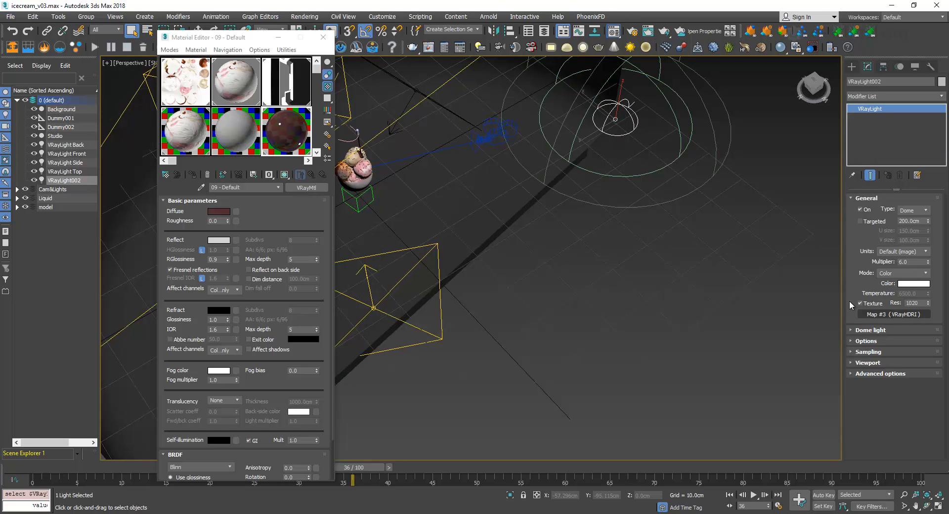
Check the VRayHDRI settings of Map #2 in the Material Editor and return to the 09 - Default material
{"action": "left_click", "coordinate": [291, 85]}
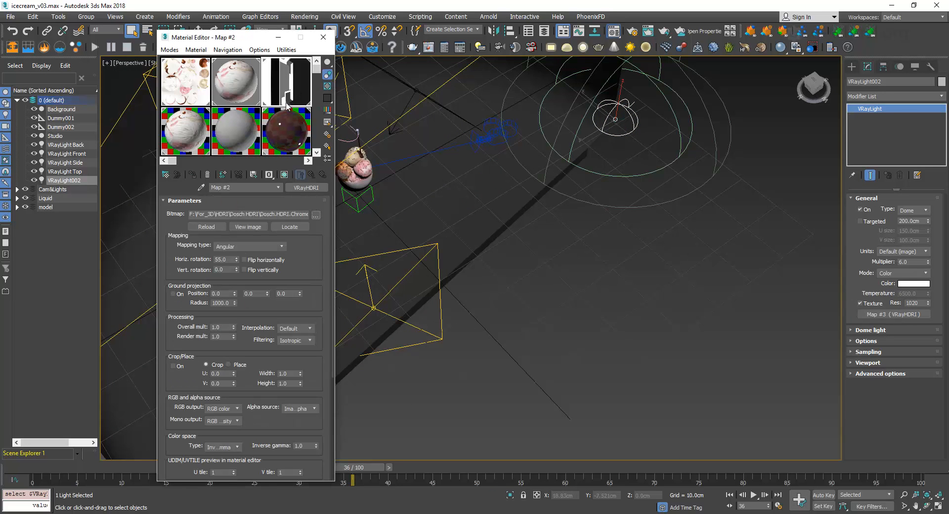
{"action": "left_click", "coordinate": [270, 135]}
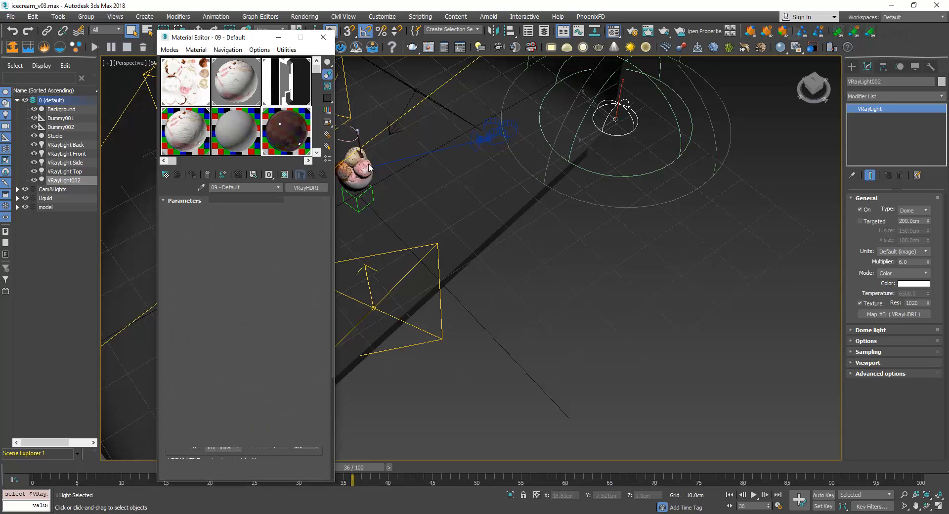
{"action": "middle_click_drag", "start_coordinate": [527, 259], "coordinate": [469, 216], "text": "alt"}
{"action": "middle_click_drag", "start_coordinate": [516, 232], "coordinate": [585, 332]}
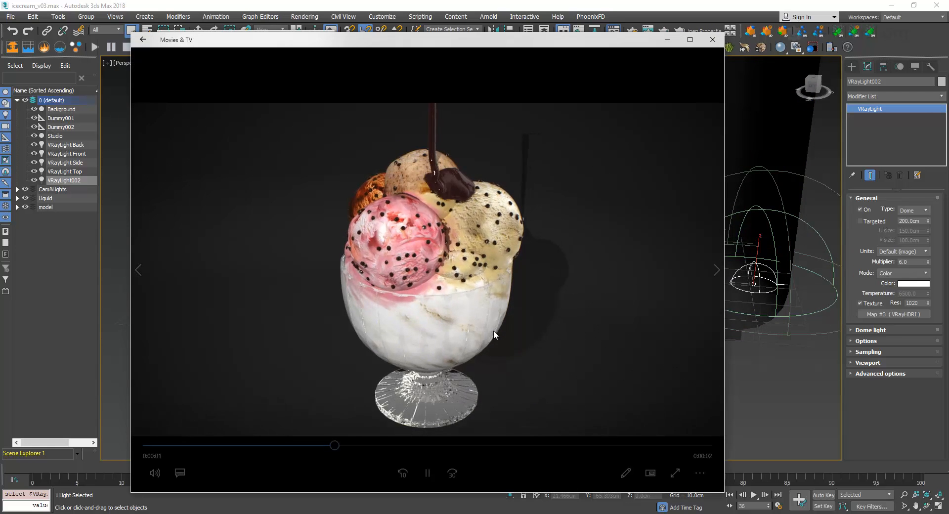
Replay the choko_01 render in Movies & TV from near its start and pause it at about 2 seconds
{"action": "left_click", "coordinate": [270, 445]}
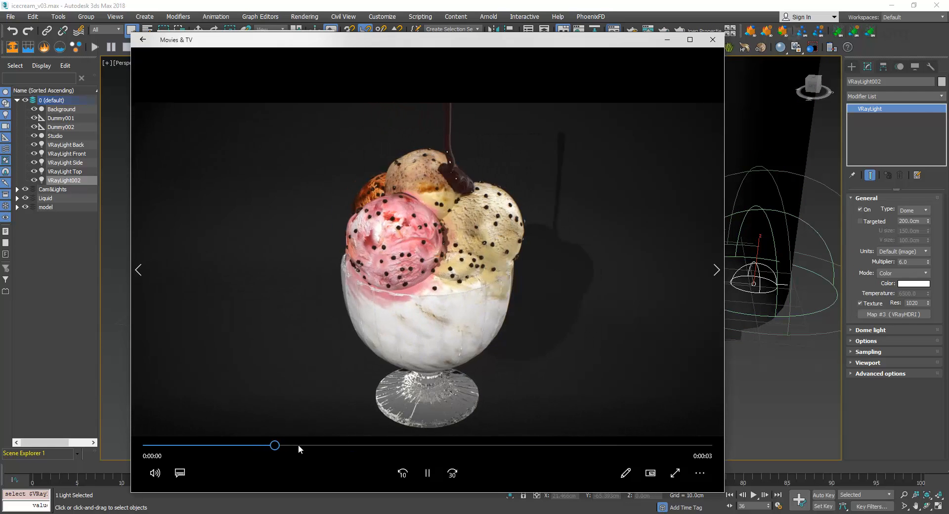
{"action": "left_click", "coordinate": [200, 445]}
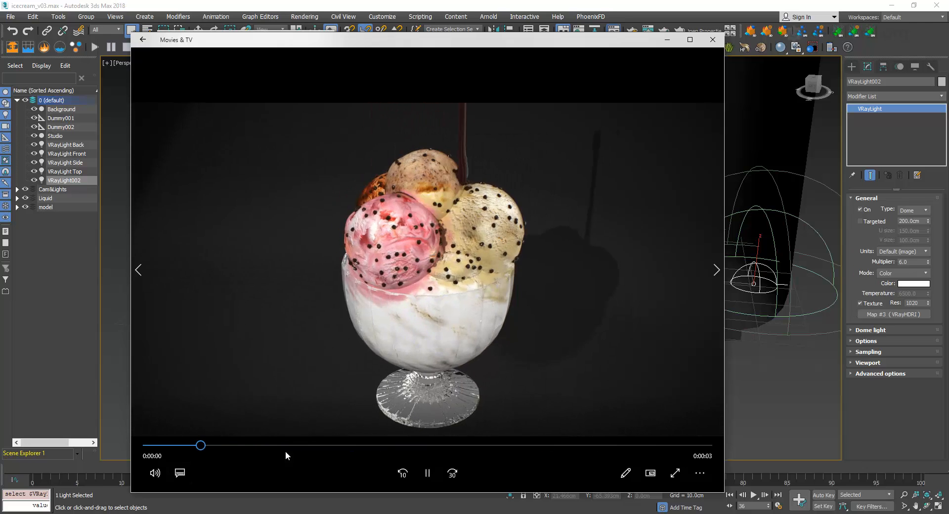
{"action": "left_click", "coordinate": [220, 445]}
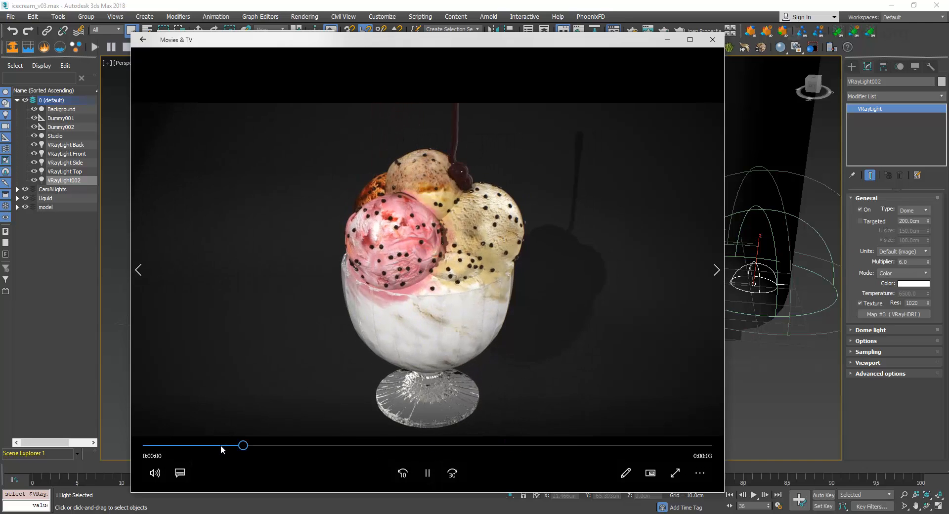
{"action": "left_click", "coordinate": [427, 472]}
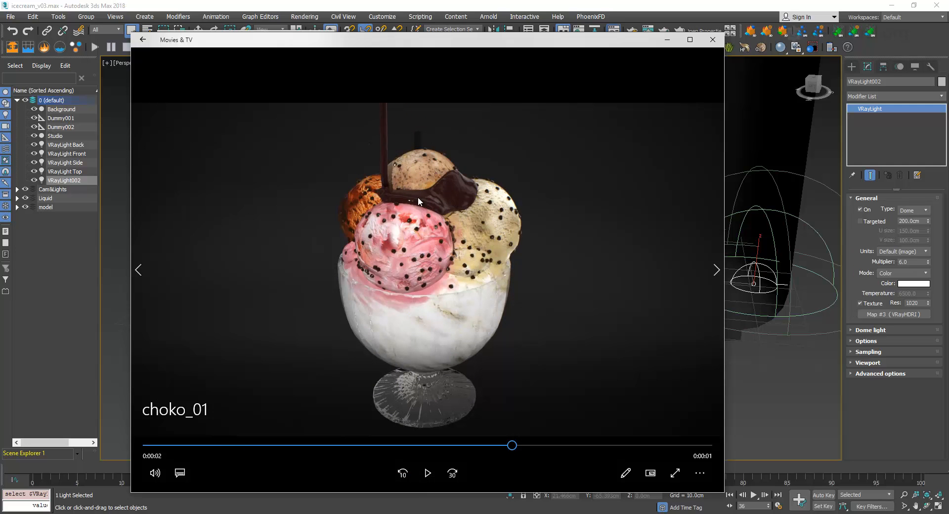
Scrub the choko_01 video back, close it and the Material Editor, and switch the viewport to Camera001
{"action": "left_click_drag", "start_coordinate": [508, 445], "coordinate": [449, 444]}
{"action": "left_click", "coordinate": [714, 41]}
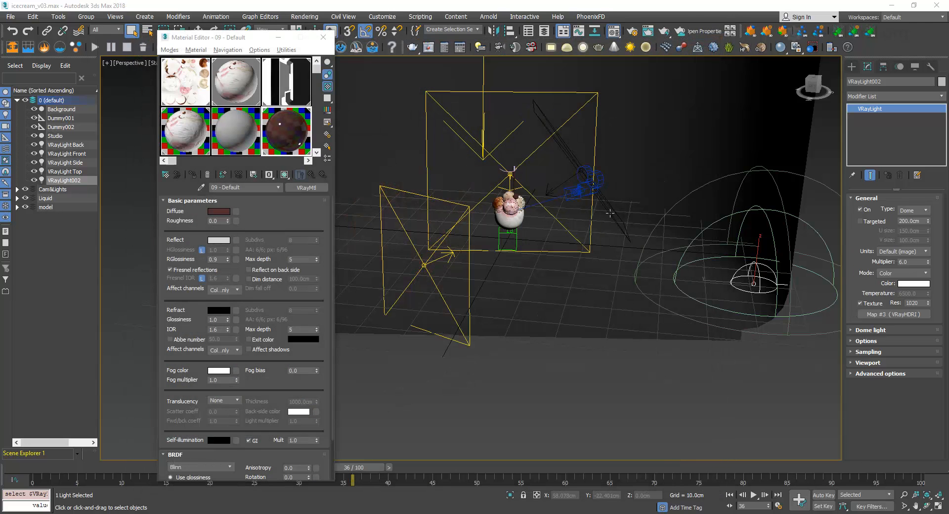
{"action": "left_click", "coordinate": [323, 37]}
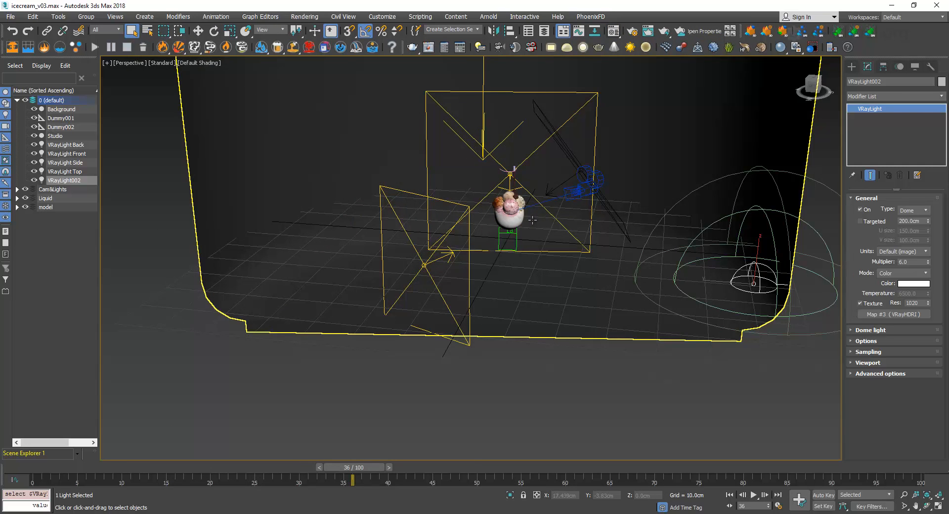
{"action": "key", "text": "c"}
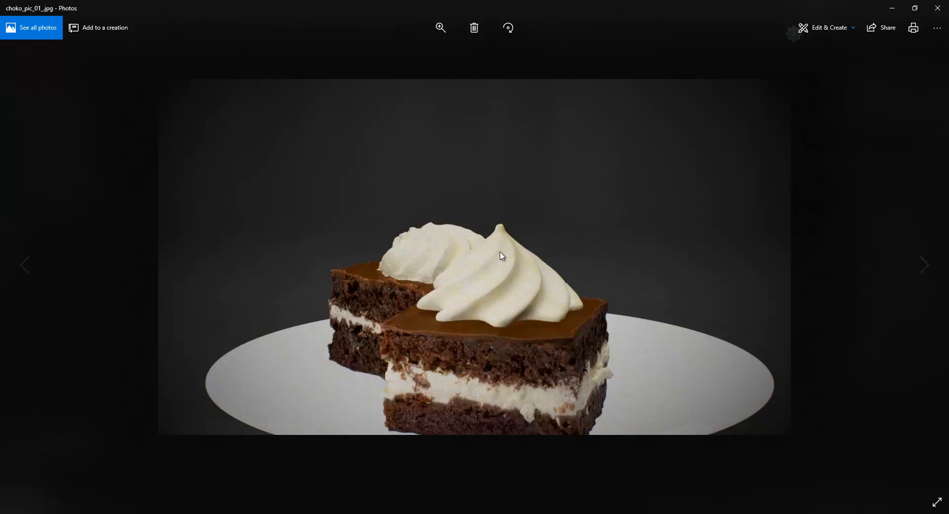
Close the choko_pic_01 photo, replay creame_anim.avi in KMPlayer to review the cream simulation, and close the player
{"action": "left_click", "coordinate": [936, 7]}
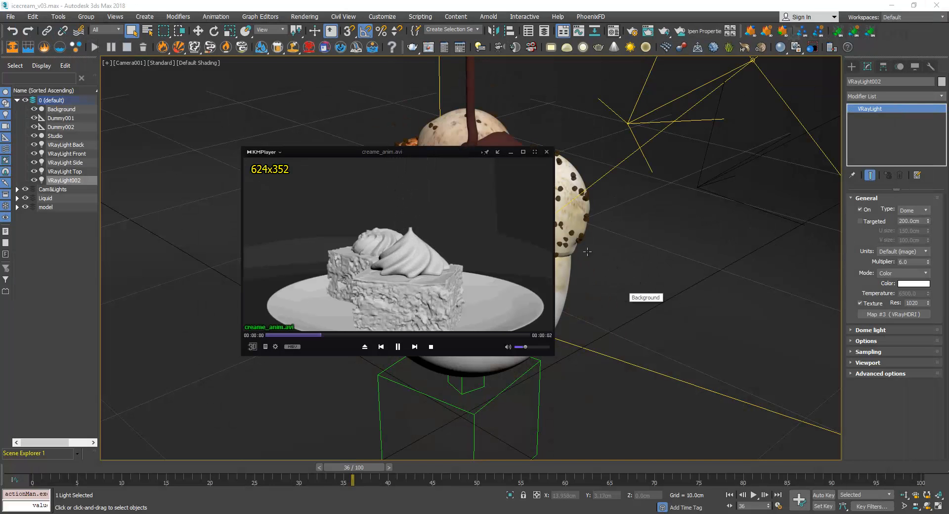
{"action": "left_click", "coordinate": [321, 335]}
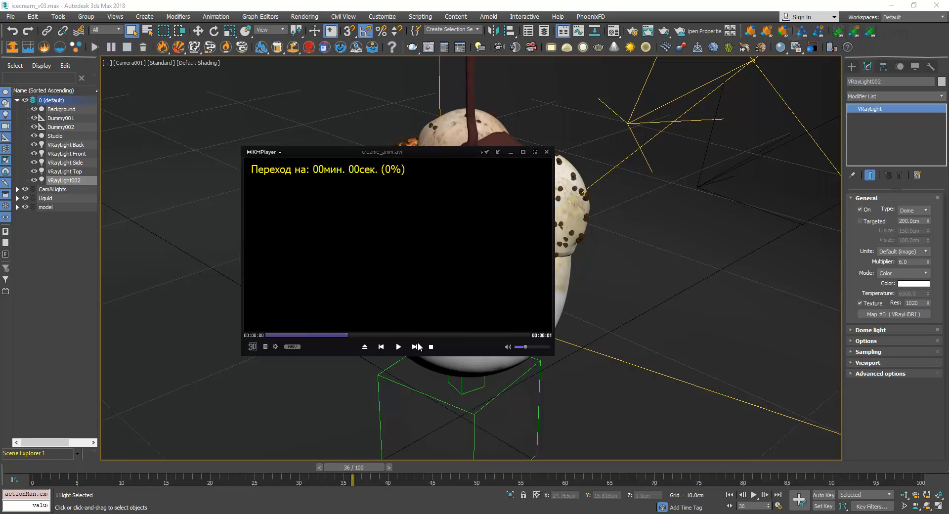
{"action": "left_click", "coordinate": [415, 347]}
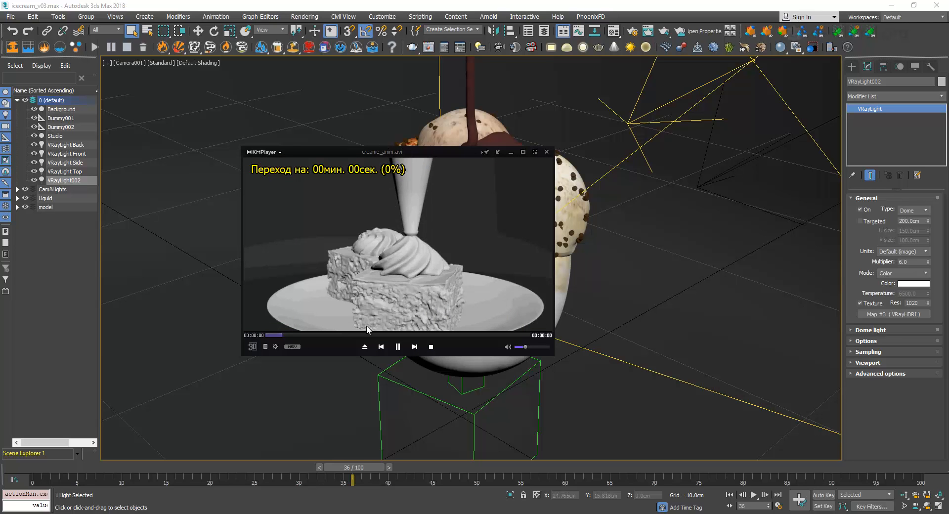
{"action": "left_click", "coordinate": [398, 347]}
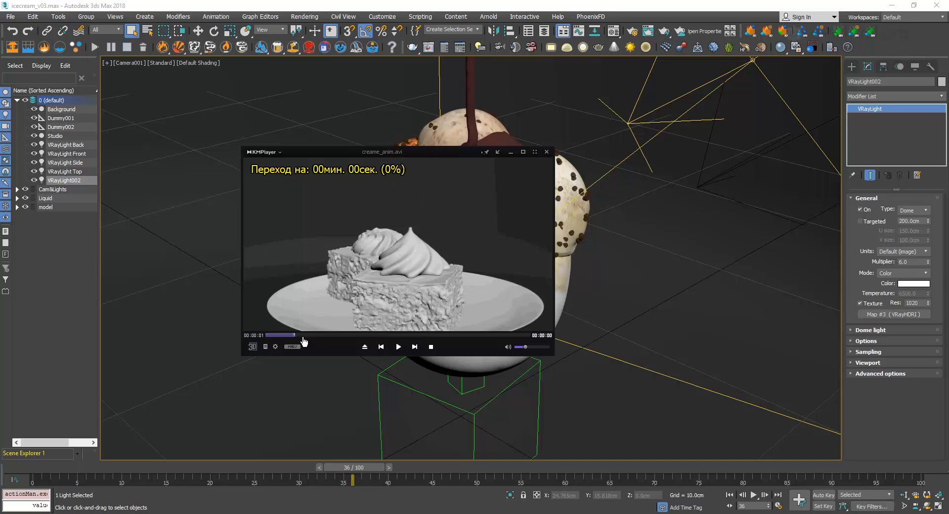
{"action": "left_click", "coordinate": [398, 346]}
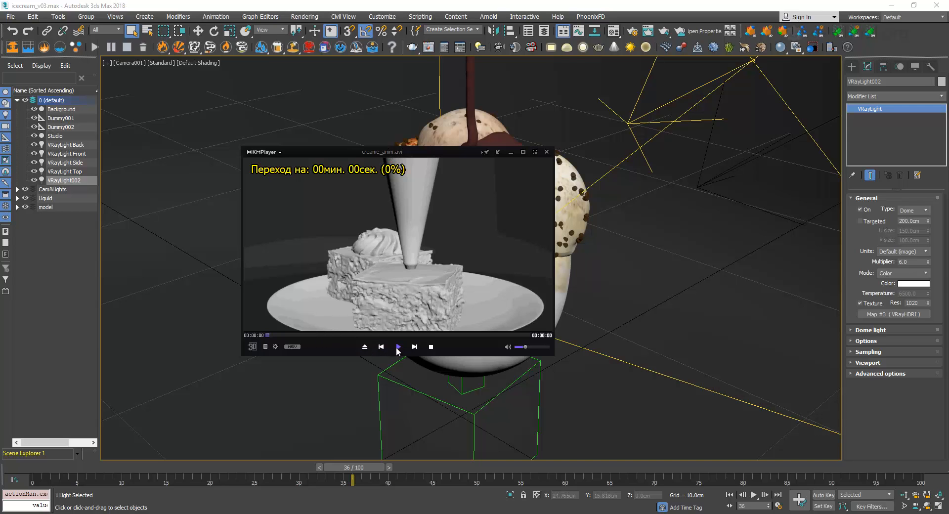
{"action": "left_click", "coordinate": [398, 347]}
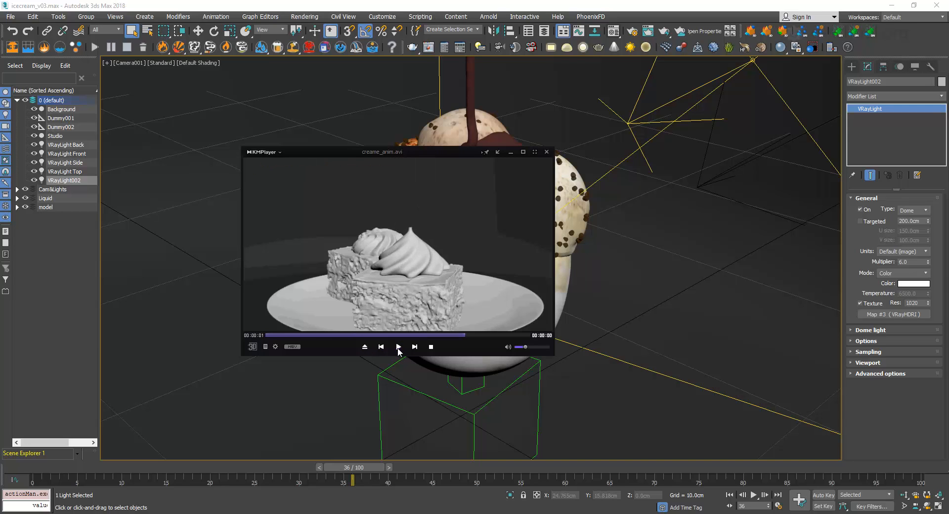
{"action": "left_click", "coordinate": [546, 152]}
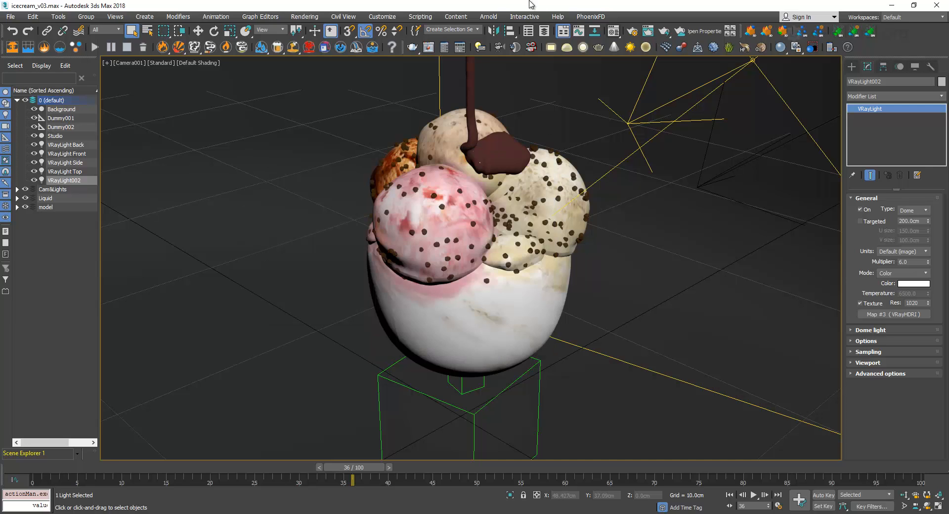
Open the recent scene jely_v02.max in 3ds Max
{"action": "left_click", "coordinate": [10, 17]}
{"action": "mouse_move", "coordinate": [88, 70]}
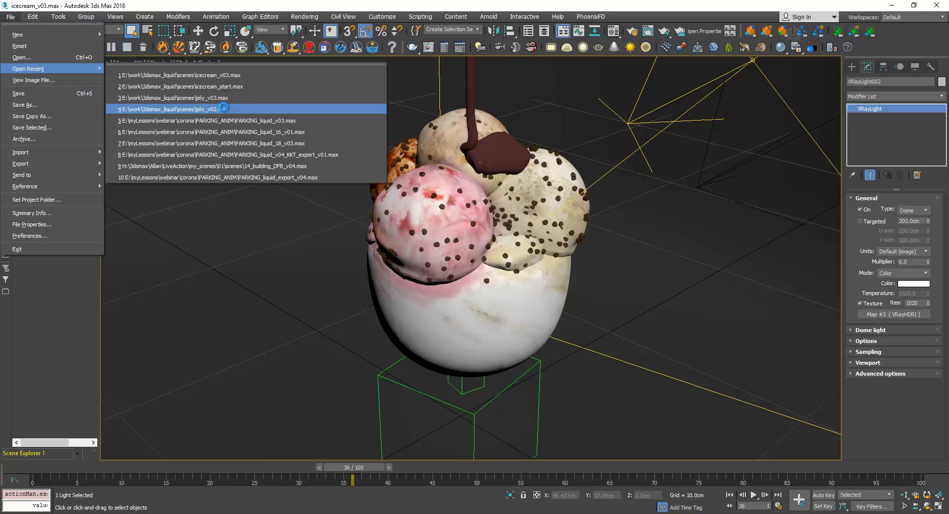
{"action": "left_click", "coordinate": [222, 109]}
{"action": "left_click", "coordinate": [484, 281]}
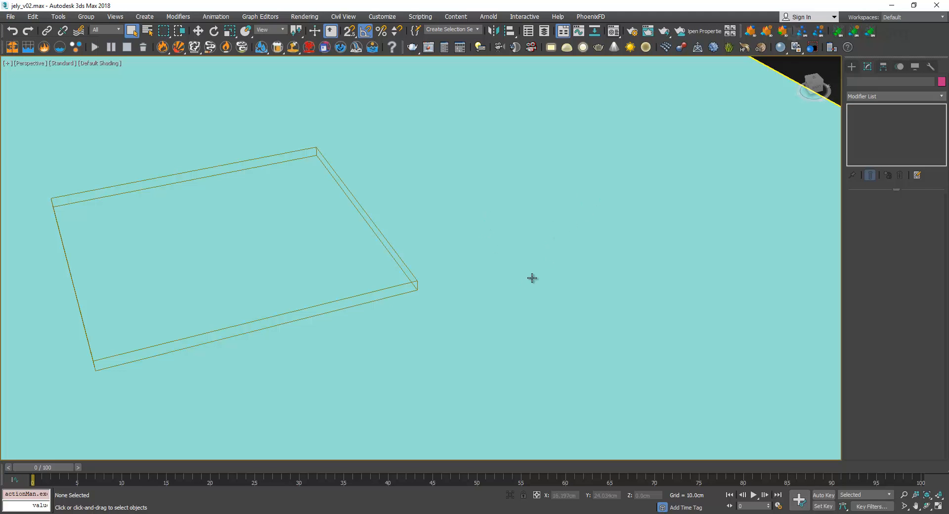
Enable Display as Box in the object properties of the large floor box, Box001
{"action": "scroll", "coordinate": [503, 283], "scroll_direction": "down", "scroll_amount": 10}
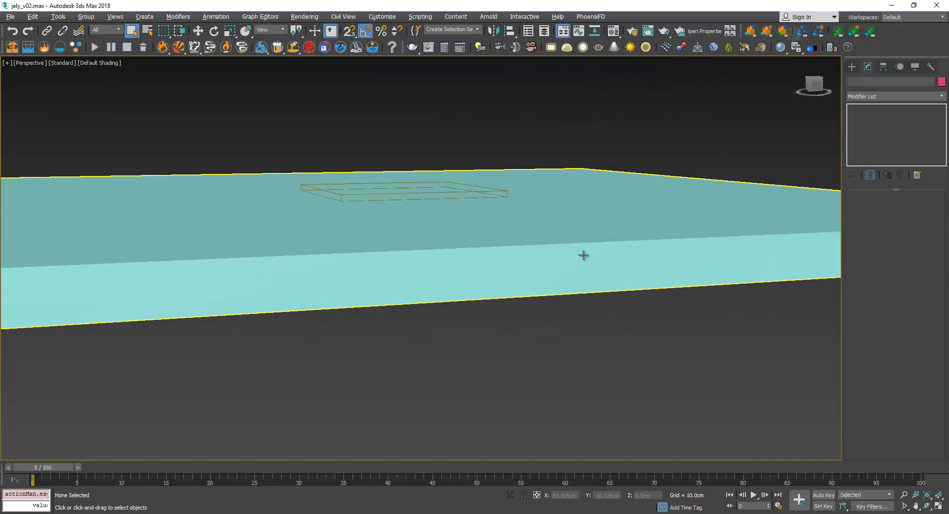
{"action": "left_click", "coordinate": [583, 257]}
{"action": "right_click", "coordinate": [584, 257]}
{"action": "left_click", "coordinate": [632, 314]}
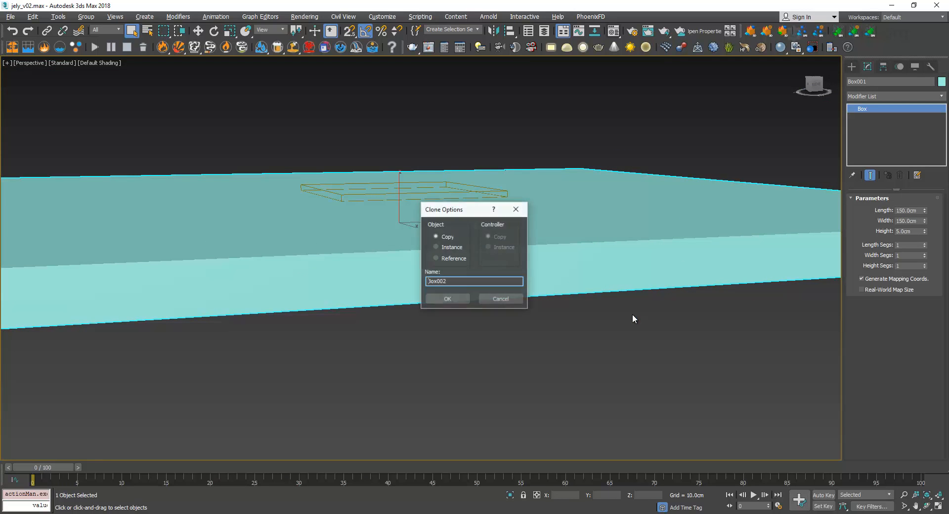
{"action": "right_click", "coordinate": [652, 208]}
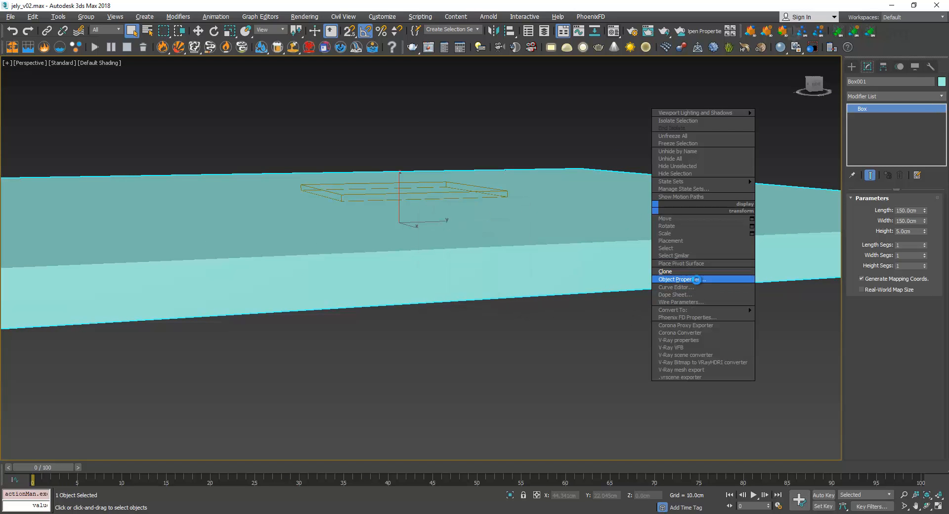
{"action": "left_click", "coordinate": [693, 279]}
{"action": "left_click", "coordinate": [408, 279]}
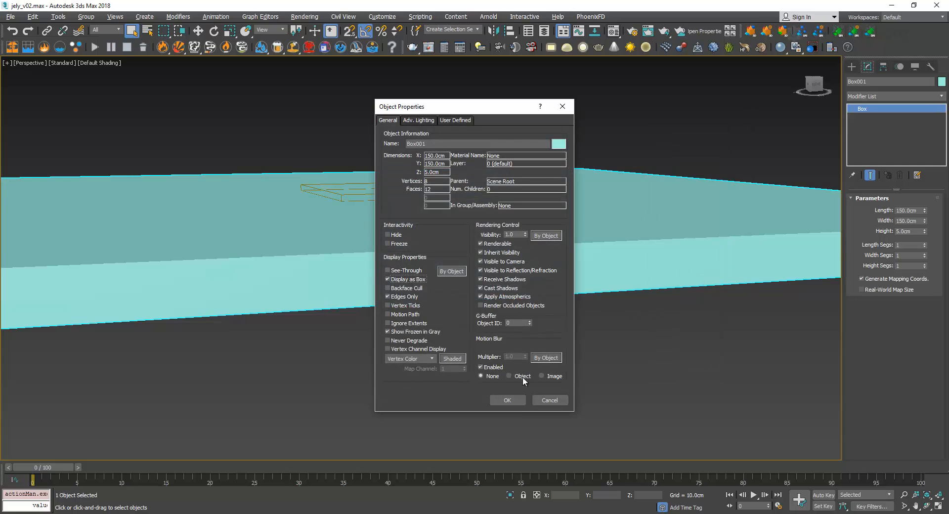
{"action": "left_click", "coordinate": [508, 400]}
List the scene's objects in the Scene Explorer, unhide Liquid001 and advance the timeline to frame 4
{"action": "middle_click_drag", "start_coordinate": [571, 234], "coordinate": [612, 305]}
{"action": "left_click_drag", "start_coordinate": [61, 468], "coordinate": [78, 468]}
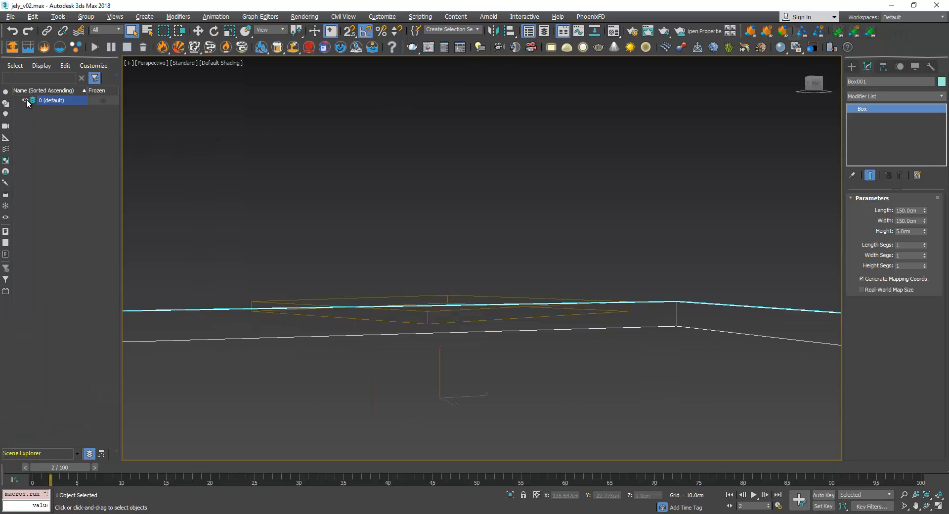
{"action": "left_click", "coordinate": [5, 231]}
{"action": "left_click", "coordinate": [57, 118]}
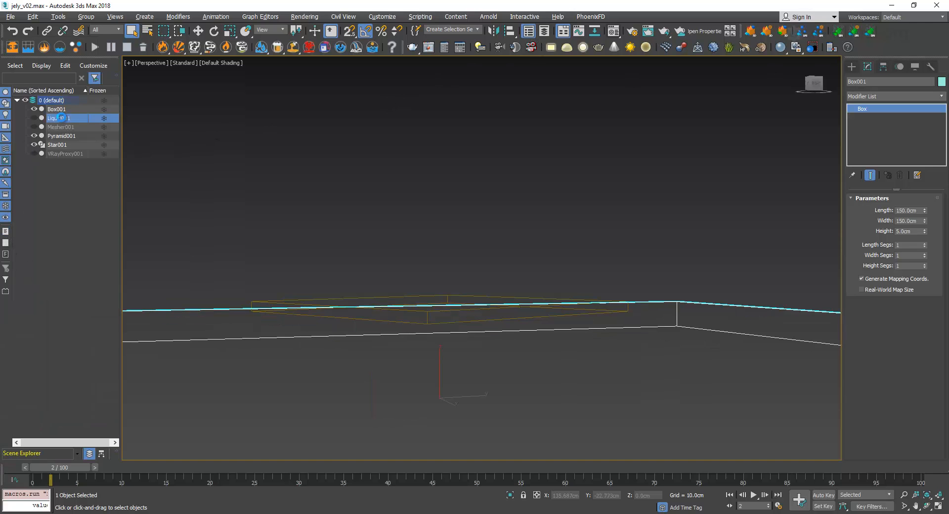
{"action": "left_click", "coordinate": [34, 118]}
{"action": "left_click_drag", "start_coordinate": [77, 468], "coordinate": [93, 468]}
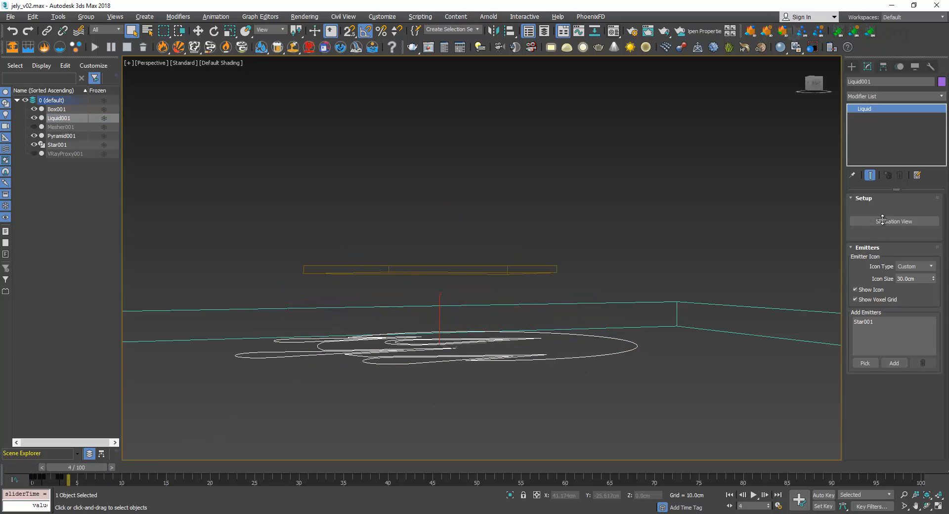
Show the Liquid001 mesh through its Simulation View and rewind the timeline to frame 0
{"action": "left_click", "coordinate": [885, 221]}
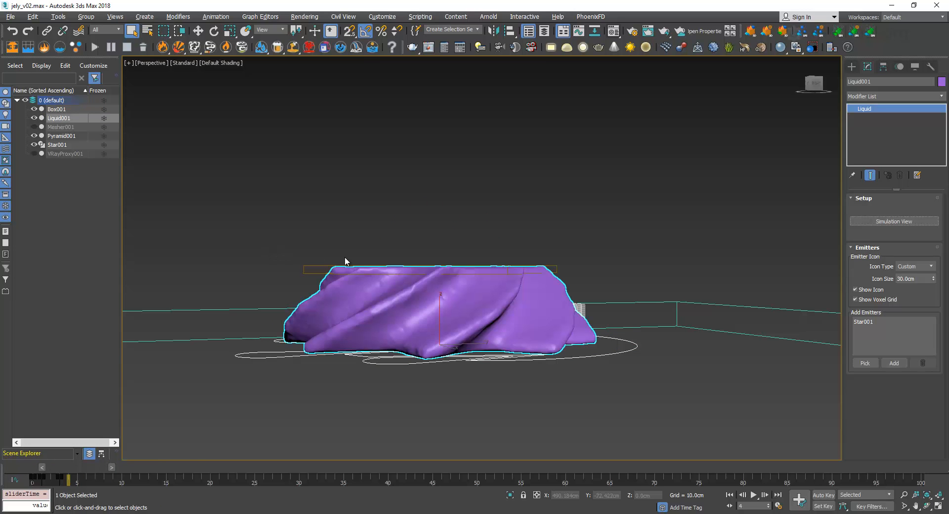
{"action": "middle_click_drag", "start_coordinate": [429, 382], "coordinate": [448, 354], "text": "alt"}
{"action": "left_click_drag", "start_coordinate": [84, 470], "coordinate": [4, 471]}
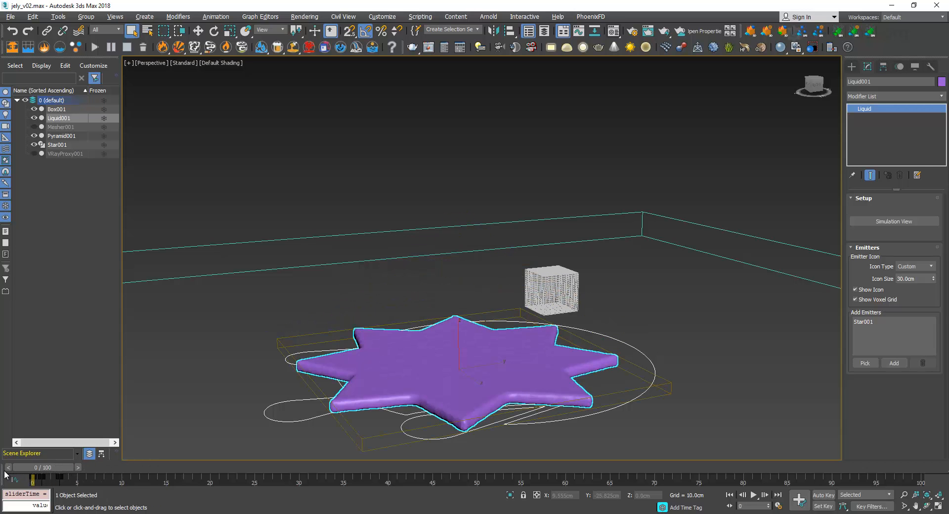
Select Star001, turn off its Bevel modifier, isolate it and check the Star tool among the spline shapes
{"action": "left_click", "coordinate": [546, 328]}
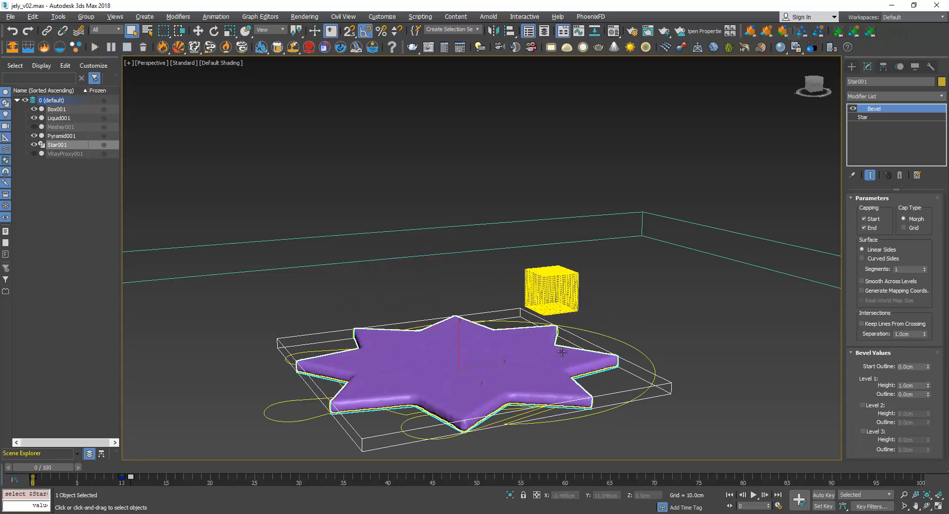
{"action": "left_click", "coordinate": [853, 108]}
{"action": "left_click", "coordinate": [864, 117]}
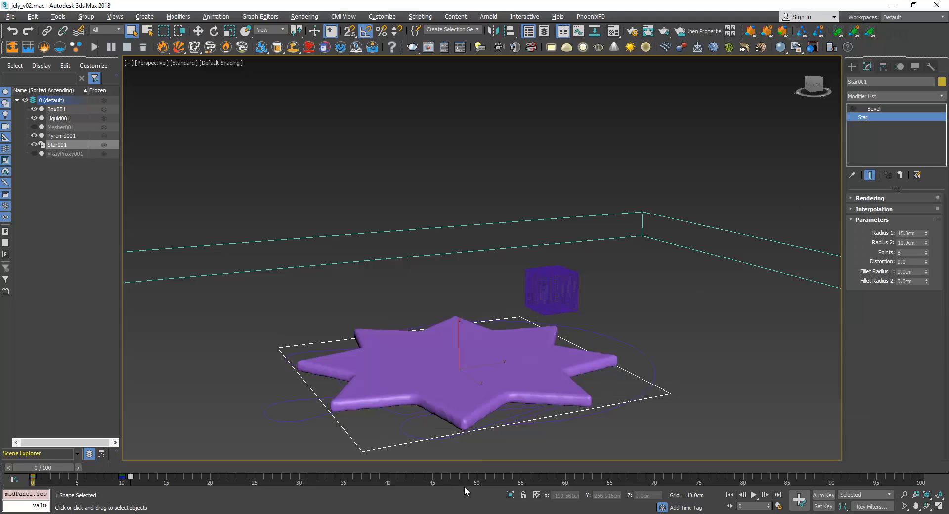
{"action": "left_click", "coordinate": [511, 495]}
{"action": "left_click", "coordinate": [851, 67]}
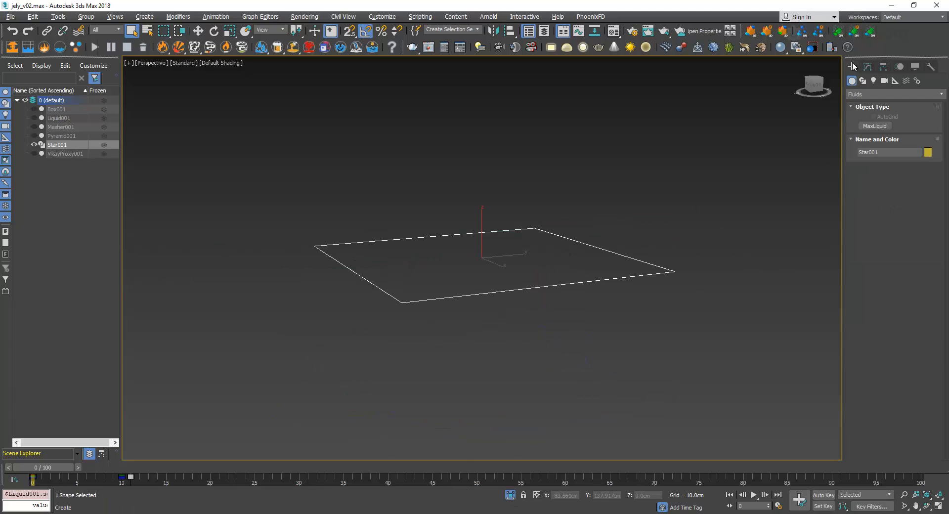
{"action": "left_click", "coordinate": [863, 81]}
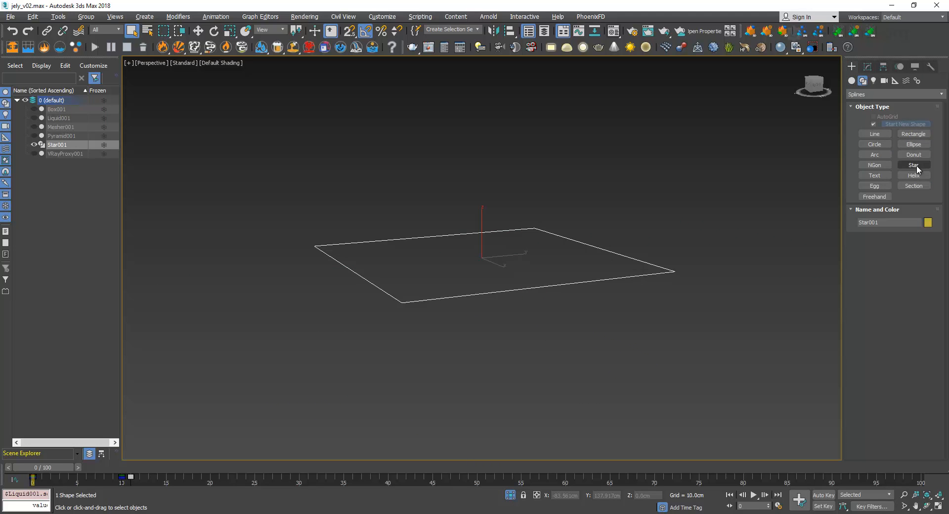
{"action": "left_click", "coordinate": [868, 66]}
Disable Display as Box in the object properties of Star001
{"action": "right_click", "coordinate": [582, 230]}
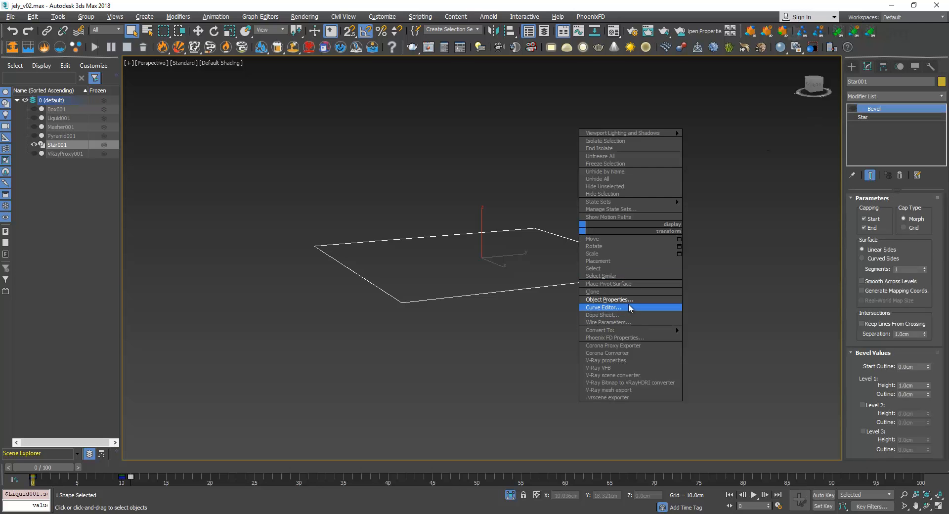
{"action": "left_click", "coordinate": [626, 308]}
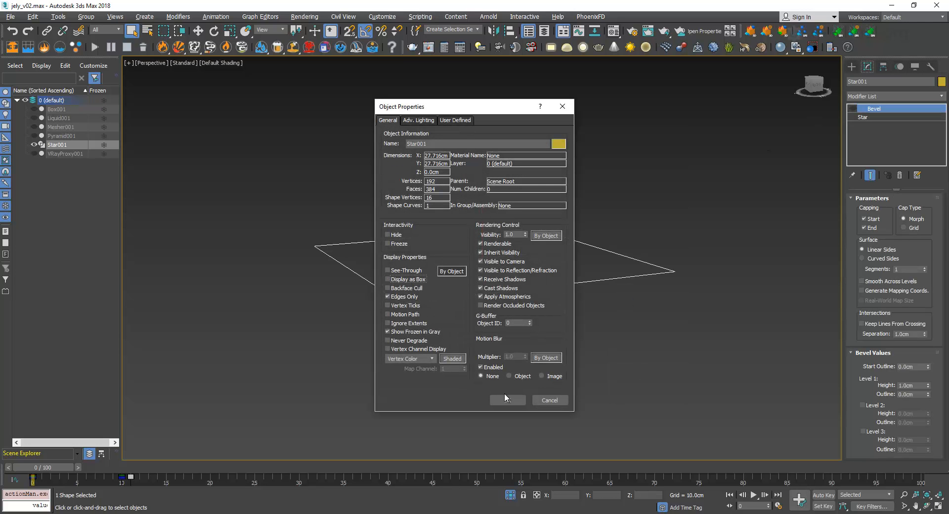
{"action": "left_click", "coordinate": [505, 400]}
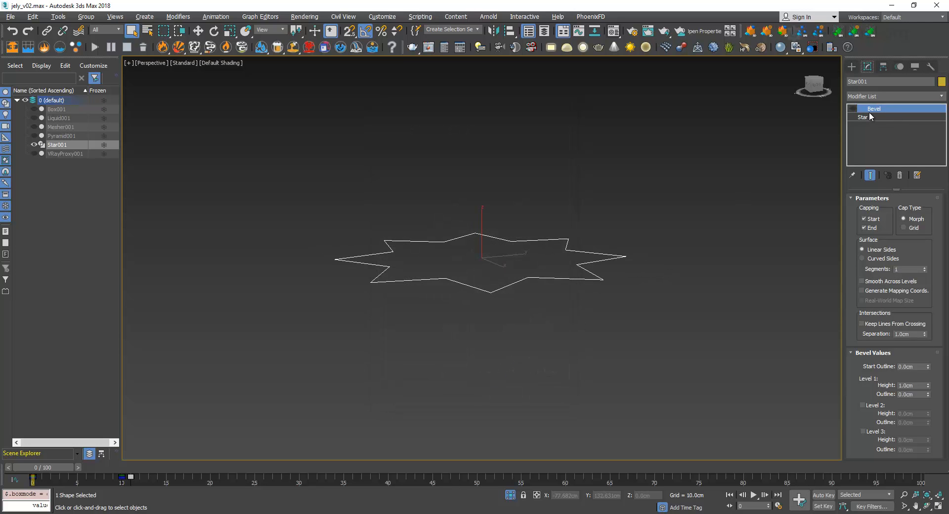
Turn the Bevel modifier of Star001 back on and end the isolation
{"action": "left_click", "coordinate": [853, 108]}
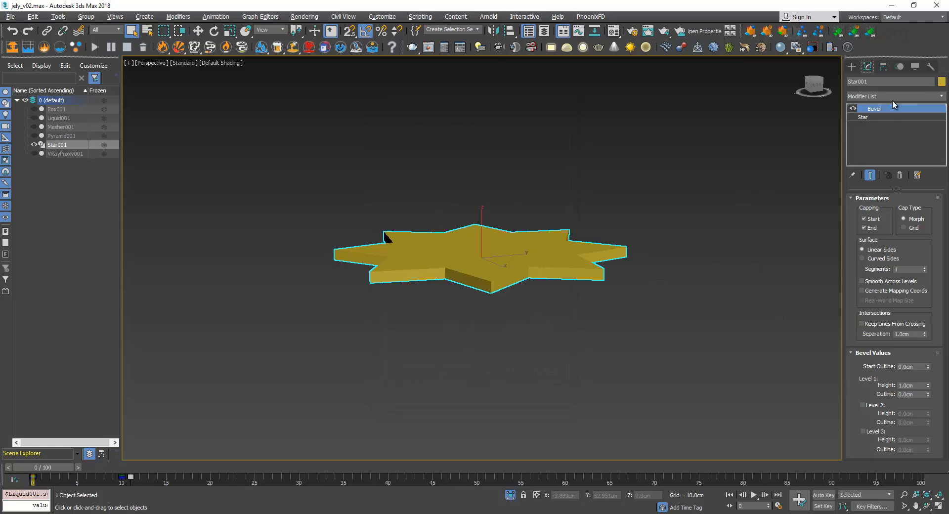
{"action": "left_click", "coordinate": [852, 66]}
{"action": "left_click", "coordinate": [511, 496]}
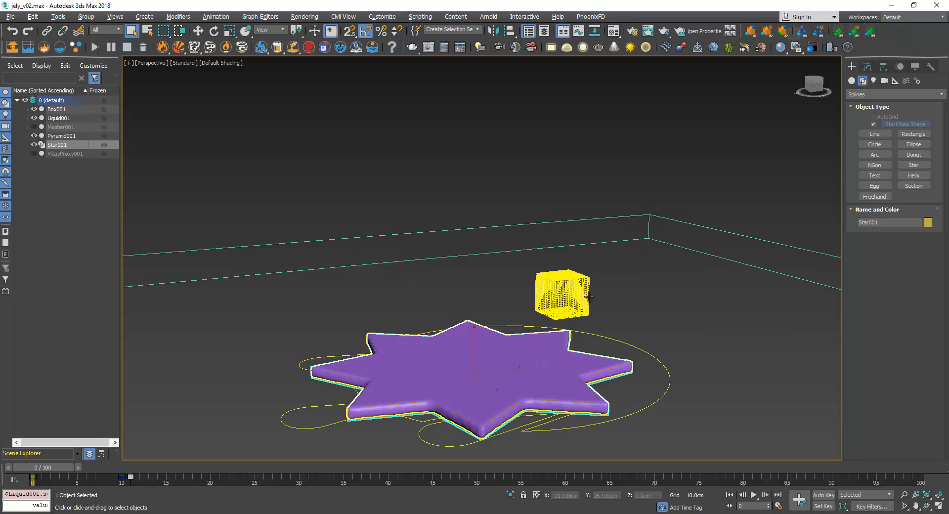
Select Liquid001 and review its emitter, collider and solver parameters in the Simulation View
{"action": "left_click", "coordinate": [649, 354]}
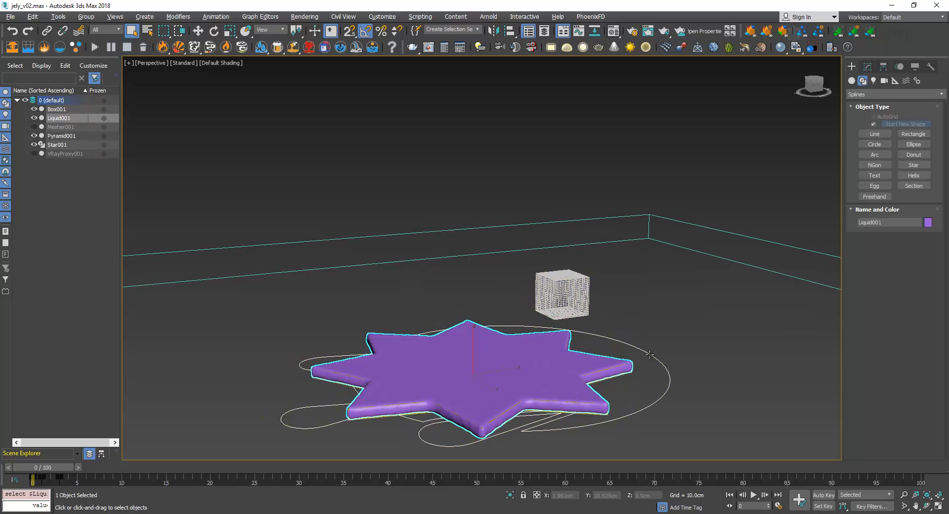
{"action": "left_click", "coordinate": [868, 67]}
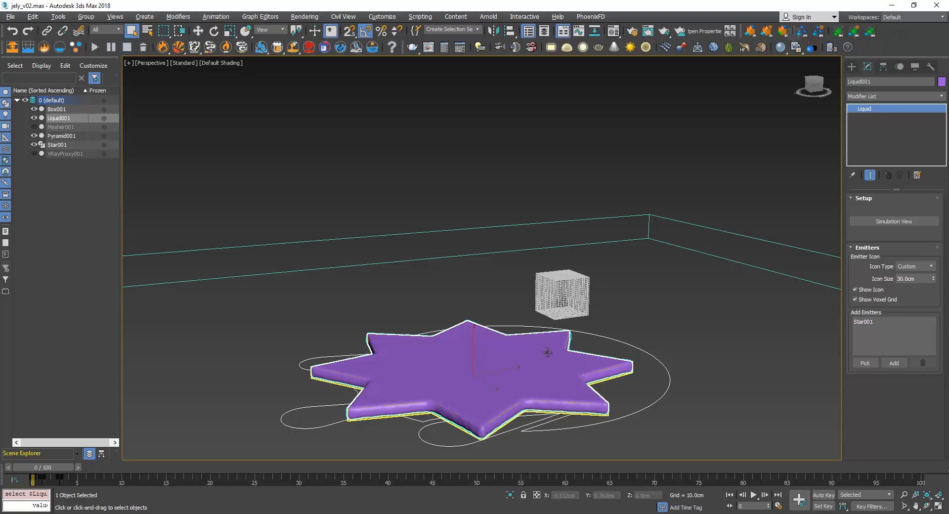
{"action": "left_click", "coordinate": [880, 222]}
{"action": "left_click_drag", "start_coordinate": [194, 92], "coordinate": [182, 78]}
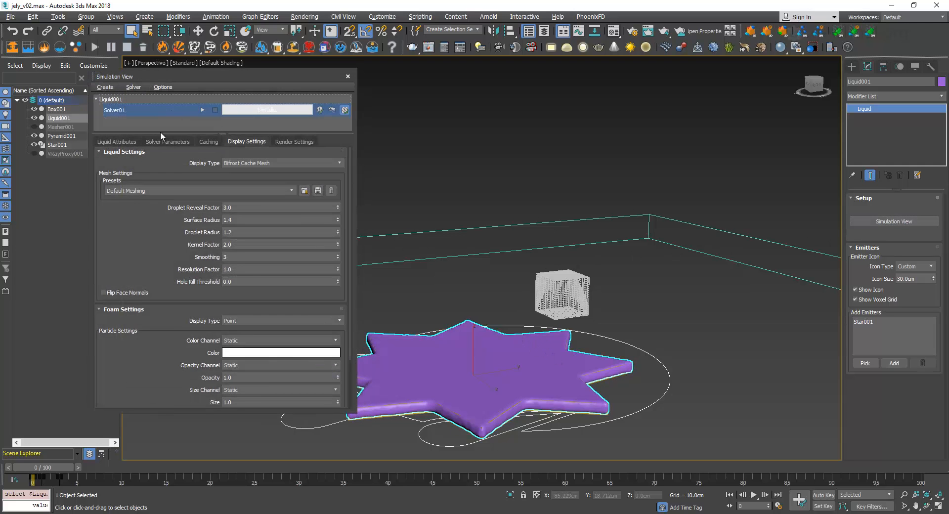
{"action": "left_click", "coordinate": [170, 142]}
{"action": "left_click", "coordinate": [117, 142]}
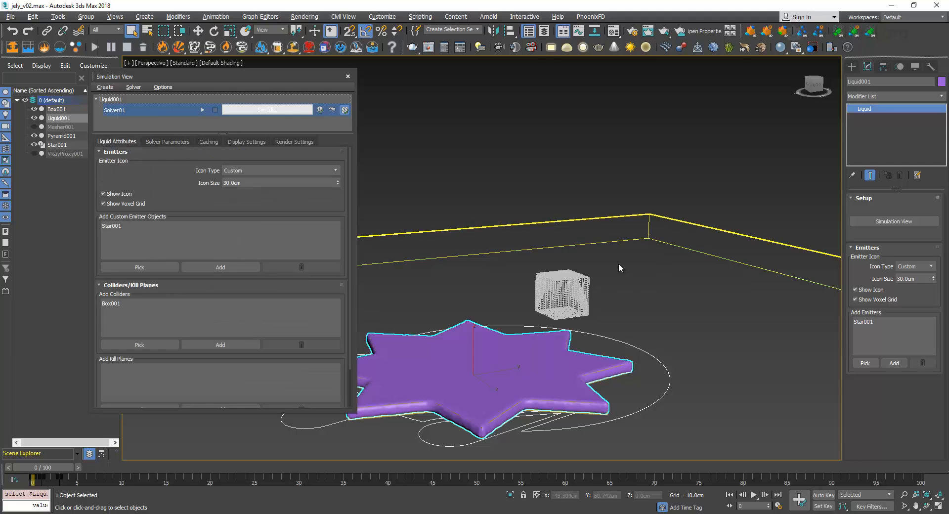
{"action": "left_click", "coordinate": [161, 142]}
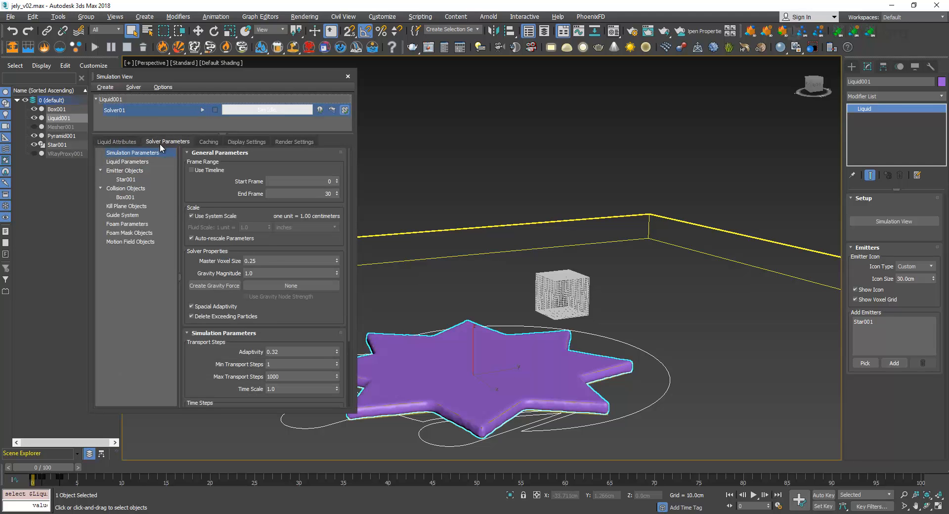
Review the Master Voxel Size and Gravity Magnitude in the simulation parameters of Liquid001's solver
{"action": "left_click", "coordinate": [269, 273]}
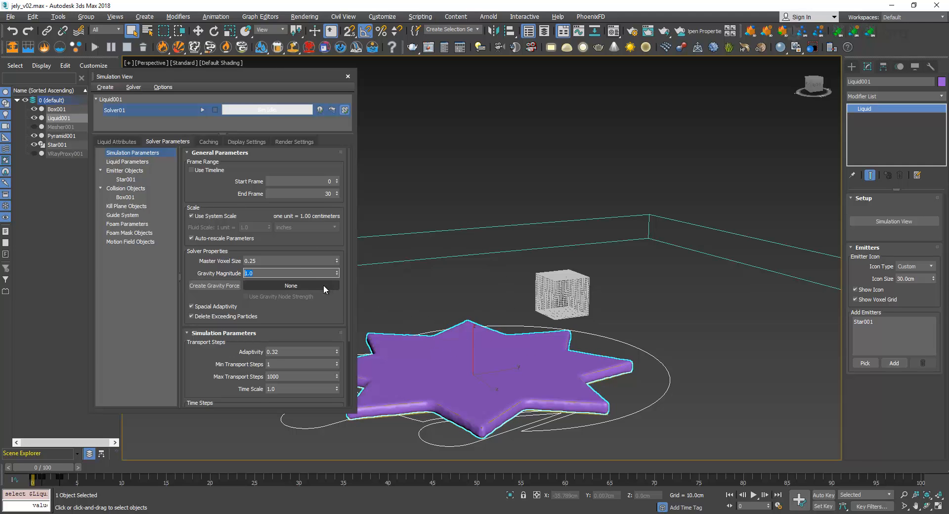
{"action": "scroll", "coordinate": [265, 296], "scroll_direction": "down", "scroll_amount": 1}
{"action": "scroll", "coordinate": [264, 295], "scroll_direction": "down", "scroll_amount": 1}
{"action": "left_click_drag", "start_coordinate": [269, 249], "coordinate": [180, 254]}
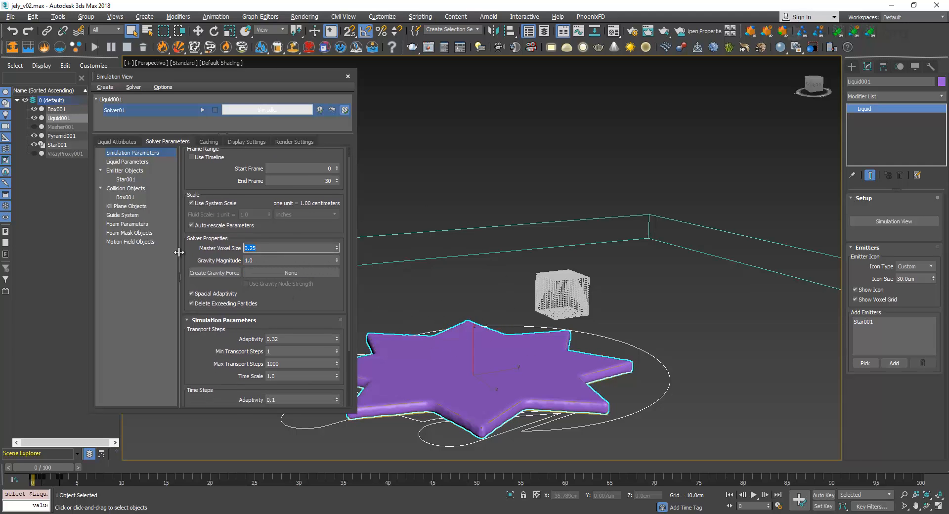
{"action": "scroll", "coordinate": [196, 256], "scroll_direction": "down", "scroll_amount": 5}
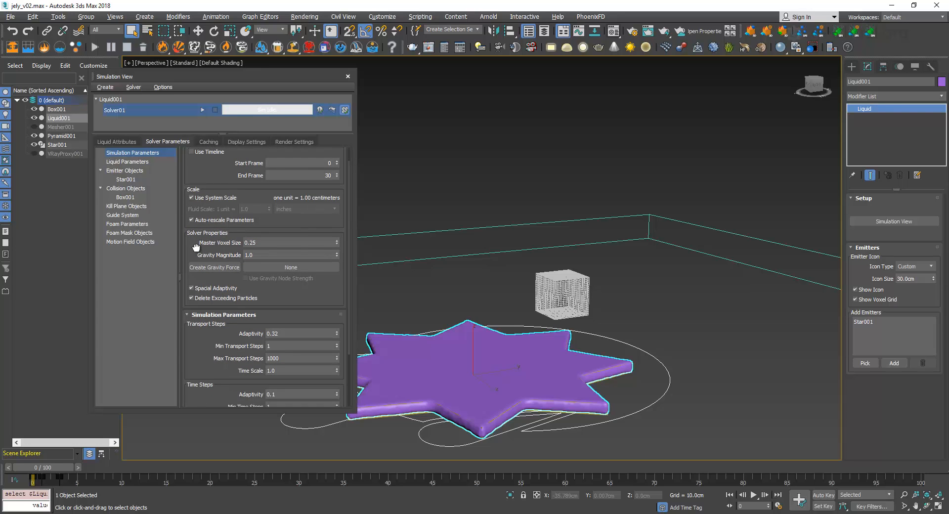
{"action": "scroll", "coordinate": [207, 205], "scroll_direction": "up", "scroll_amount": 3}
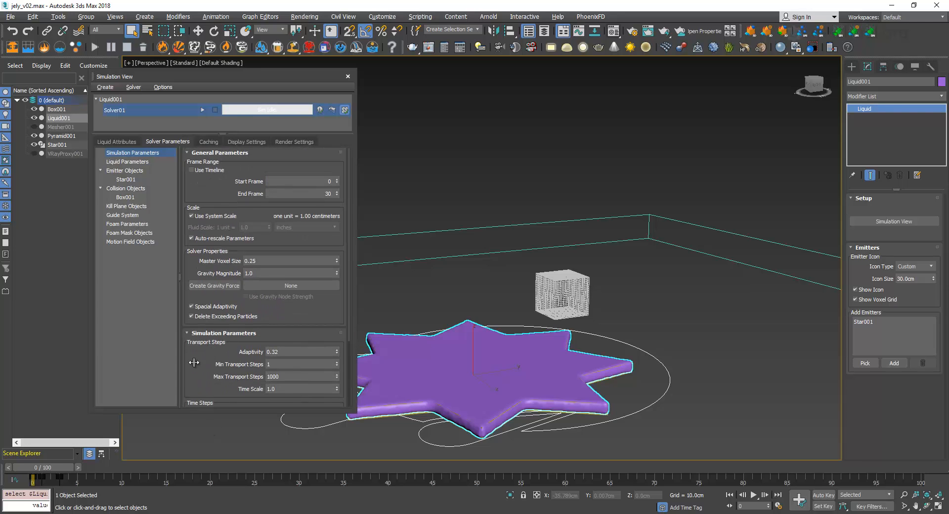
Examine the surface tension and viscosity values in the liquid parameters of Solver01
{"action": "left_click", "coordinate": [146, 163]}
{"action": "scroll", "coordinate": [237, 267], "scroll_direction": "down", "scroll_amount": 1}
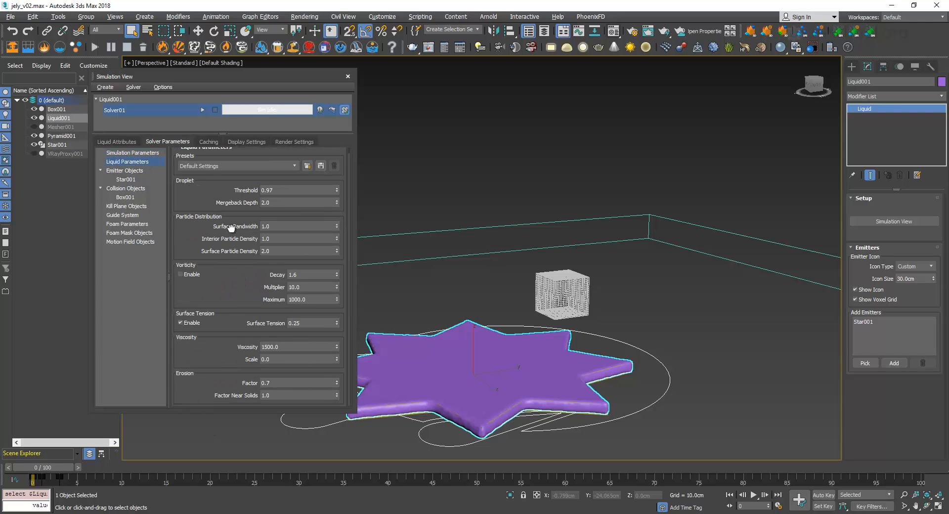
{"action": "left_click", "coordinate": [317, 324]}
{"action": "left_click", "coordinate": [267, 346]}
{"action": "mouse_move", "coordinate": [209, 355]}
{"action": "left_mouse_down"}
{"action": "mouse_move", "coordinate": [202, 282]}
{"action": "mouse_move", "coordinate": [209, 359]}
{"action": "left_mouse_up"}
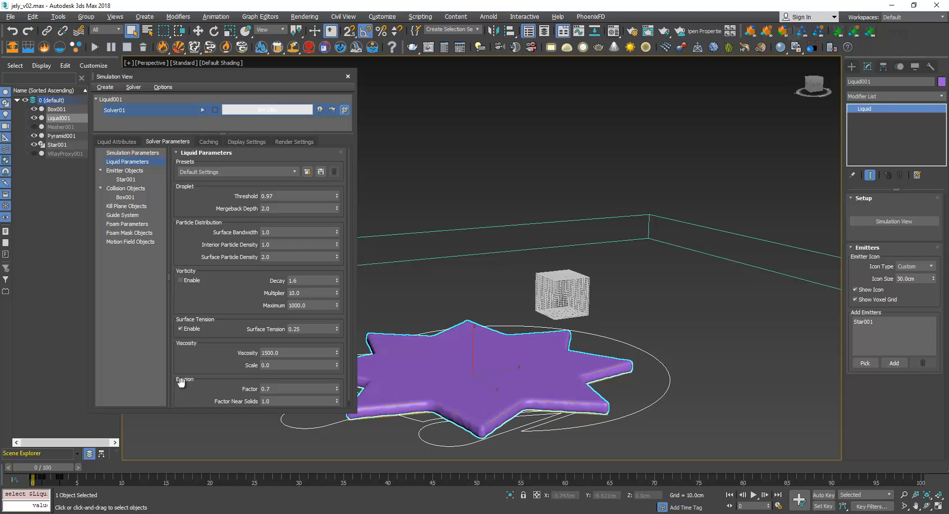
Scrub the jelly simulation from the start to frame 29 and check the solver's frame range
{"action": "left_click_drag", "start_coordinate": [57, 465], "coordinate": [168, 473]}
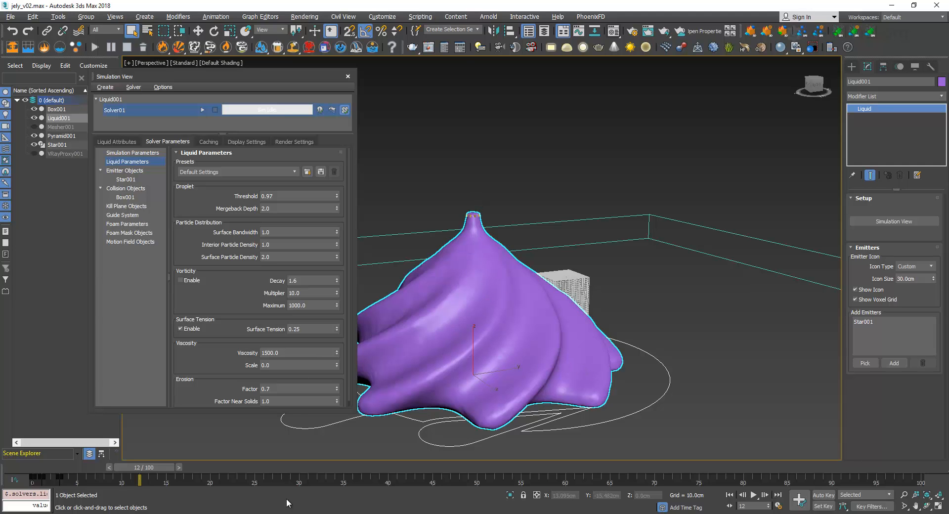
{"action": "mouse_move", "coordinate": [155, 470]}
{"action": "left_mouse_down"}
{"action": "mouse_move", "coordinate": [198, 474]}
{"action": "mouse_move", "coordinate": [164, 466]}
{"action": "left_mouse_up"}
{"action": "left_click", "coordinate": [133, 153]}
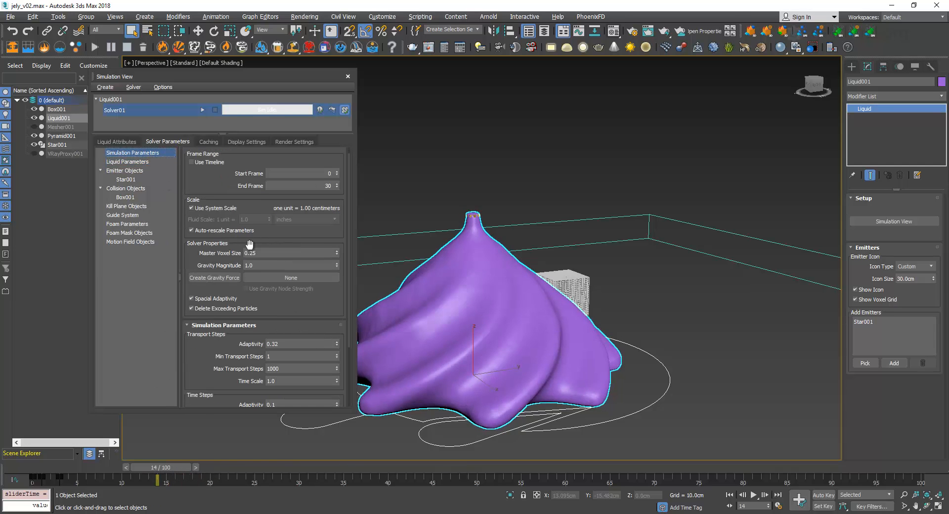
{"action": "left_click", "coordinate": [305, 188]}
{"action": "left_click_drag", "start_coordinate": [176, 467], "coordinate": [313, 481]}
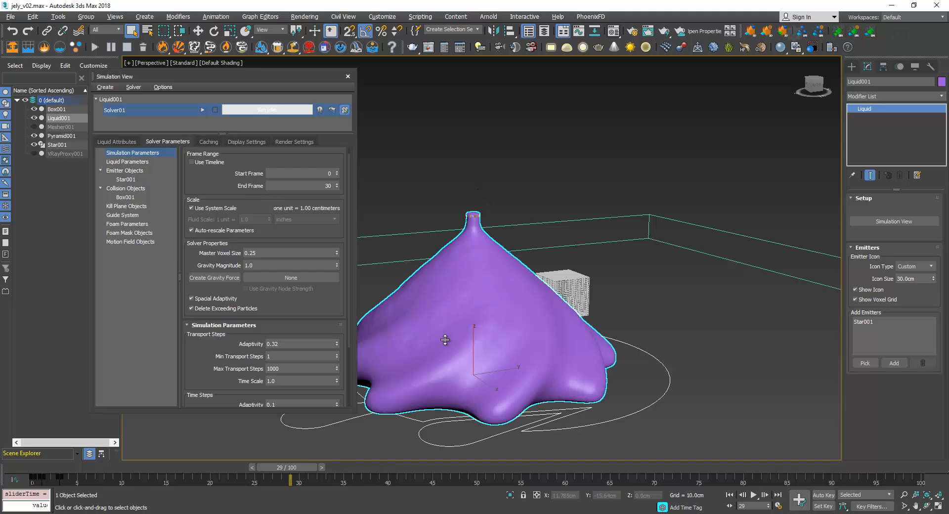
Activate the Move tool, scrub the simulation back to frame 7 and close the Simulation View
{"action": "key", "text": "w"}
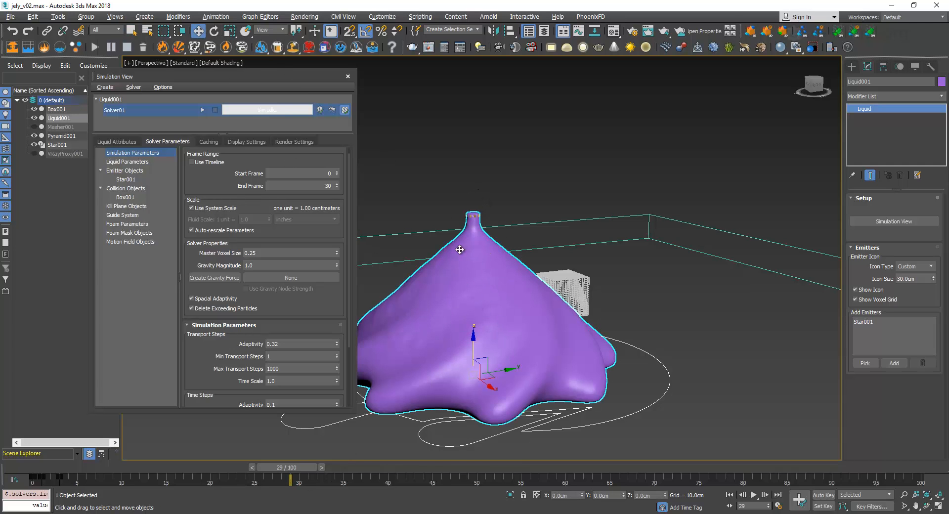
{"action": "mouse_move", "coordinate": [309, 468]}
{"action": "left_mouse_down"}
{"action": "mouse_move", "coordinate": [189, 472]}
{"action": "mouse_move", "coordinate": [254, 482]}
{"action": "left_mouse_up"}
{"action": "left_click_drag", "start_coordinate": [182, 482], "coordinate": [111, 485]}
{"action": "key", "text": "w"}
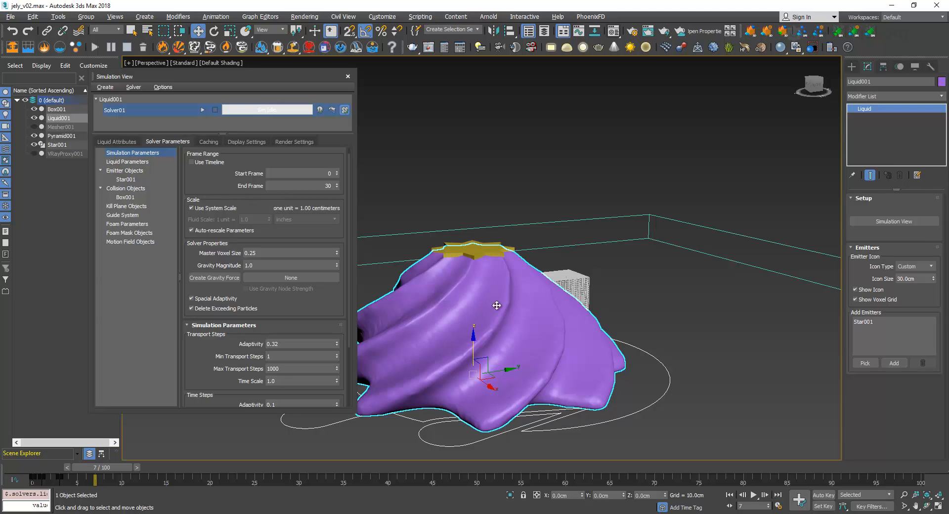
{"action": "left_click", "coordinate": [348, 77]}
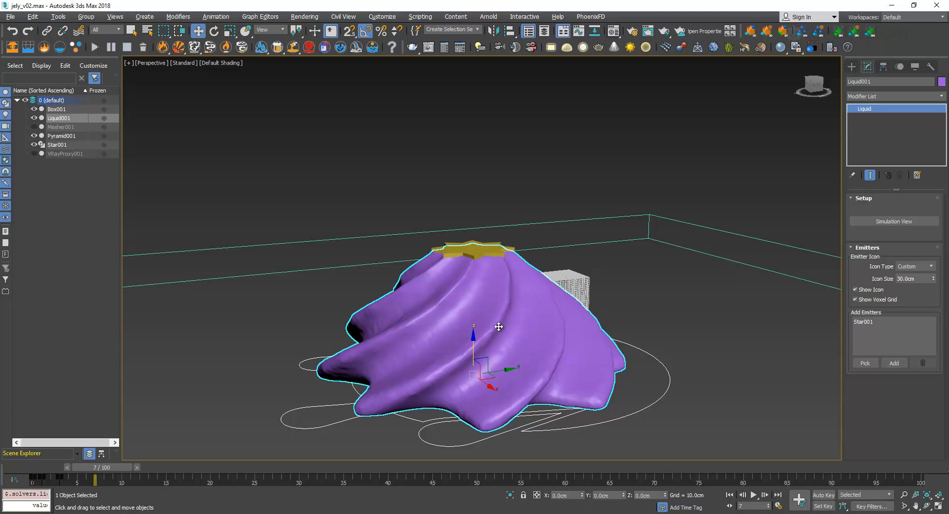
Show the V-Ray mesh export settings for Liquid001 with animation export over frames 0 to 30, and close them without exporting
{"action": "right_click", "coordinate": [499, 299]}
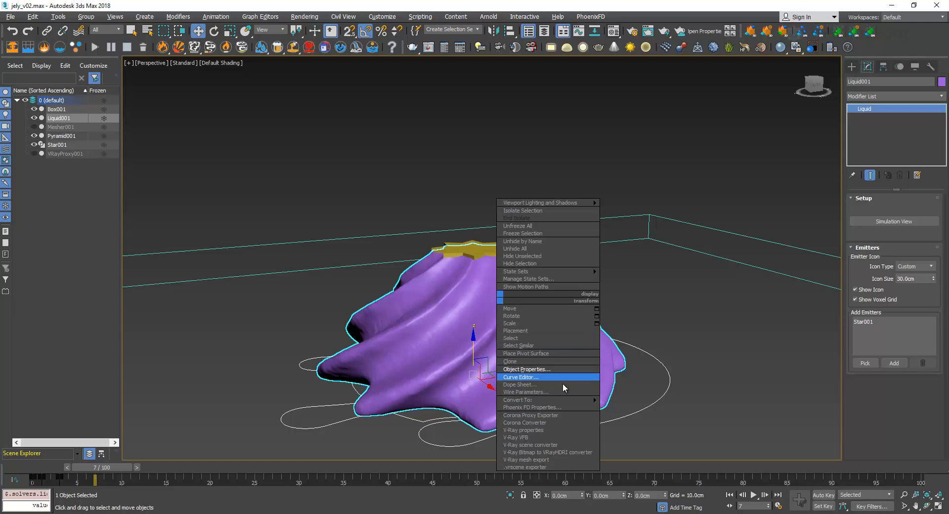
{"action": "left_click", "coordinate": [540, 461]}
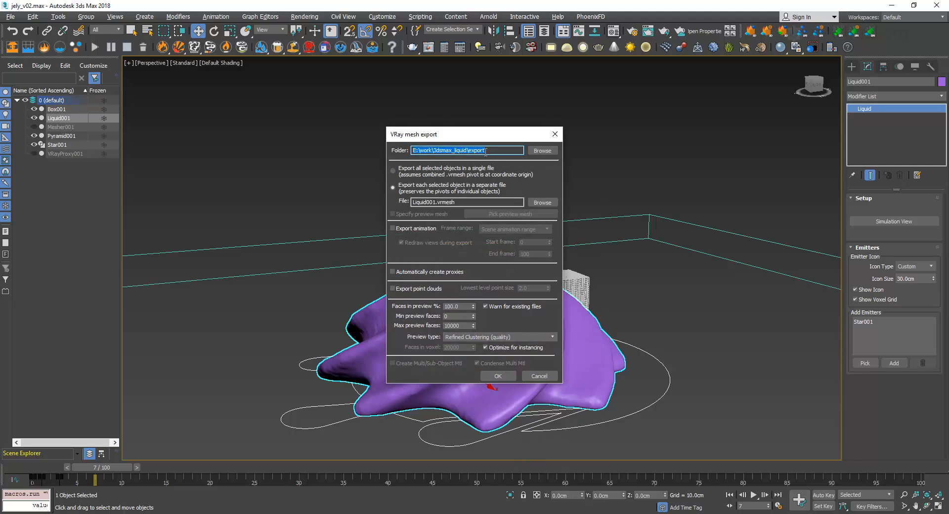
{"action": "left_click_drag", "start_coordinate": [491, 136], "coordinate": [390, 127]}
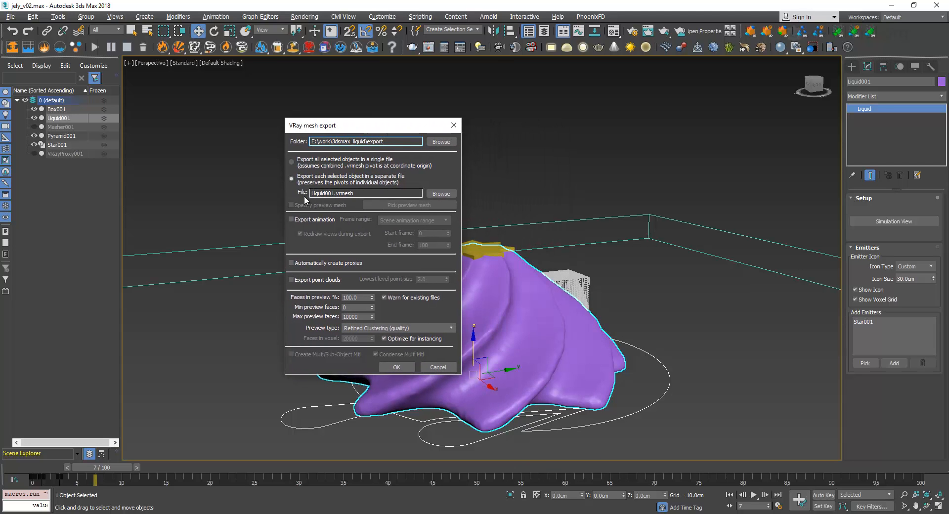
{"action": "left_click", "coordinate": [294, 220]}
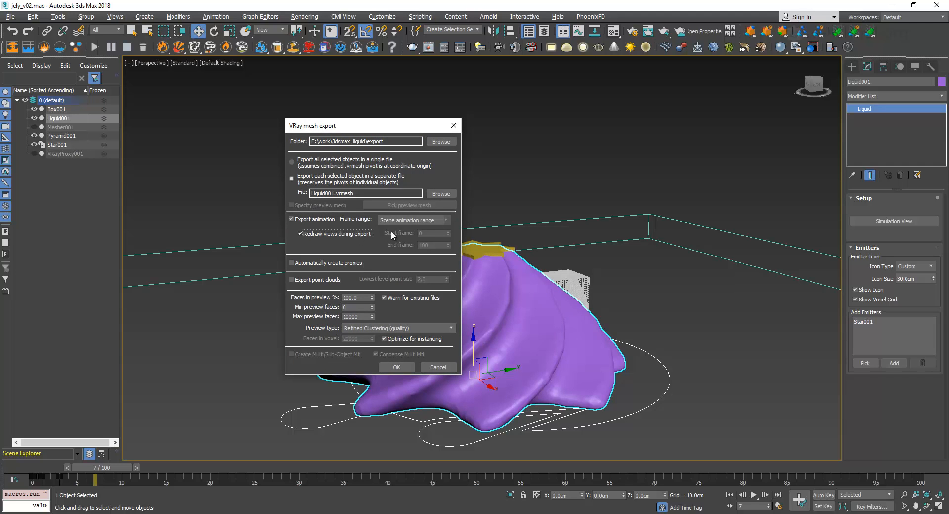
{"action": "left_click", "coordinate": [418, 222]}
{"action": "left_click", "coordinate": [416, 237]}
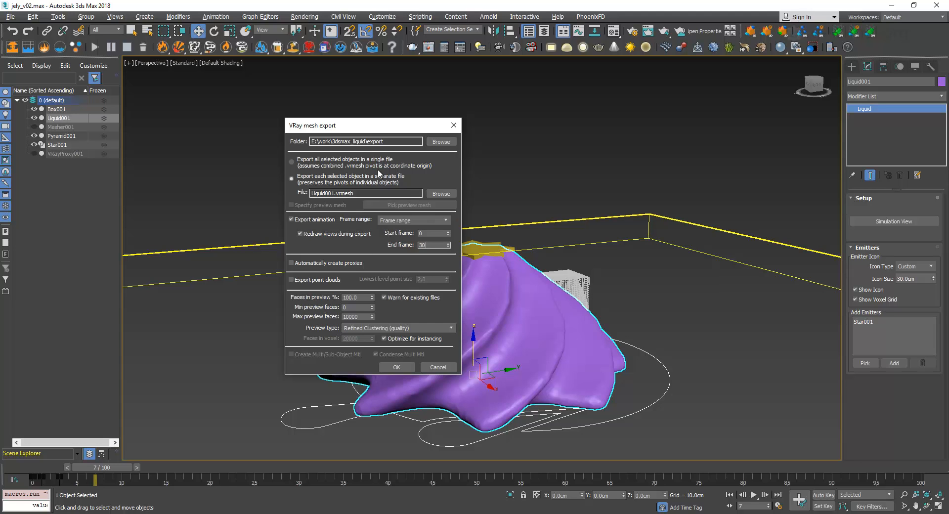
{"action": "left_click_drag", "start_coordinate": [371, 132], "coordinate": [274, 98]}
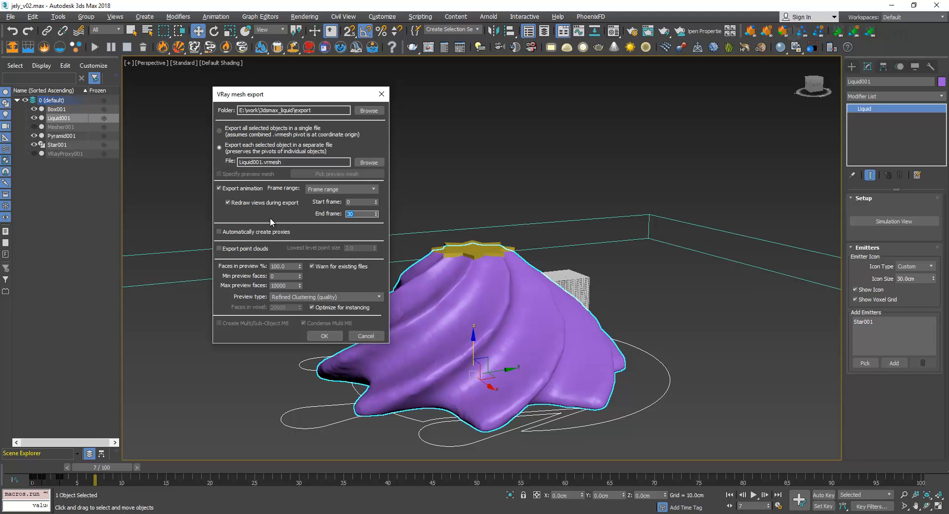
{"action": "left_click", "coordinate": [381, 94]}
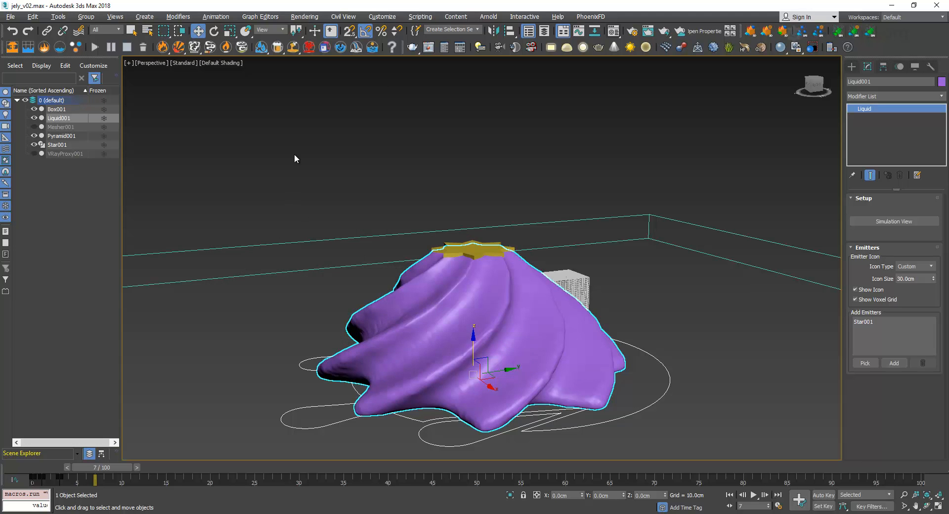
Move Liquid001 about 26.4 cm along Y and scrub the simulation to frame 1
{"action": "left_click_drag", "start_coordinate": [492, 378], "coordinate": [717, 277]}
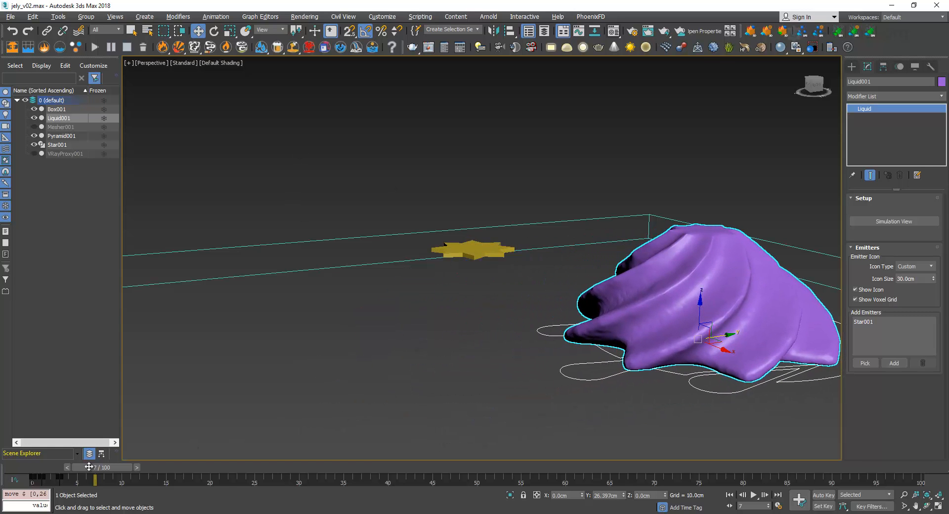
{"action": "left_click_drag", "start_coordinate": [112, 469], "coordinate": [53, 471]}
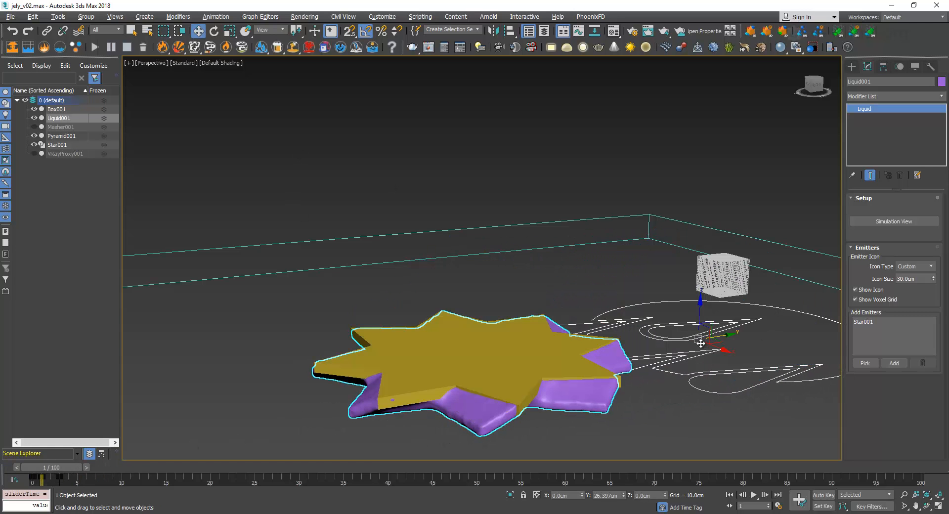
Select Star001 and enable Display as Box in its object properties
{"action": "left_click", "coordinate": [575, 396]}
{"action": "left_click", "coordinate": [443, 368]}
{"action": "right_click", "coordinate": [443, 367]}
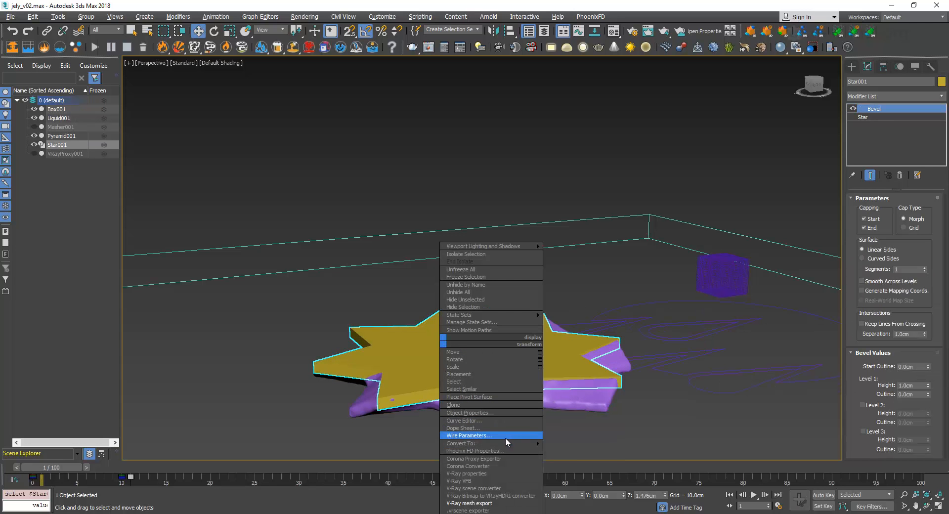
{"action": "left_click", "coordinate": [500, 412]}
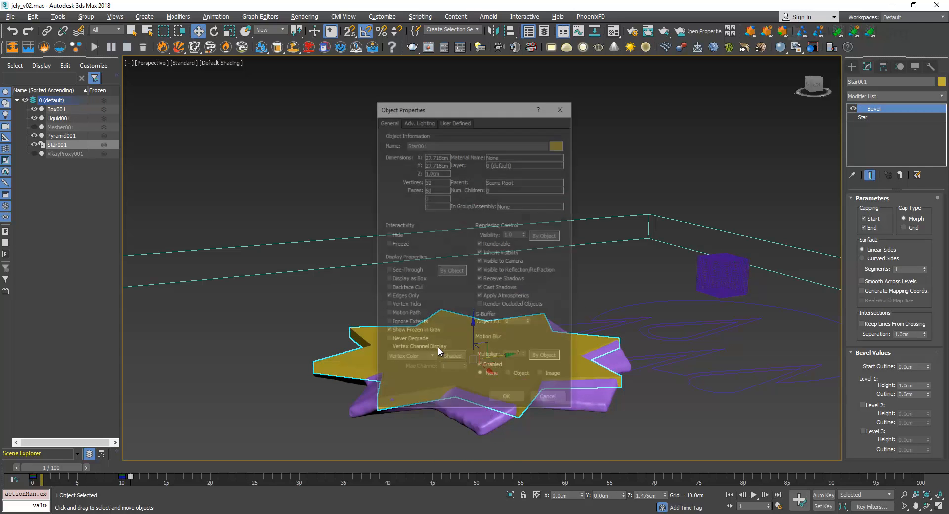
{"action": "left_click", "coordinate": [504, 400]}
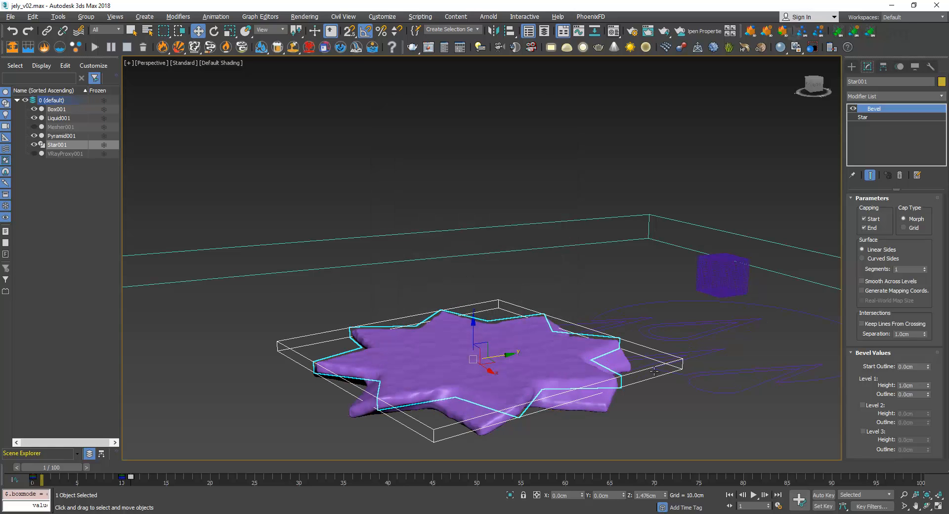
Select Liquid001, show its pivot settings, reset its Y position to 0 and return the timeline to frame 0
{"action": "left_click", "coordinate": [689, 366]}
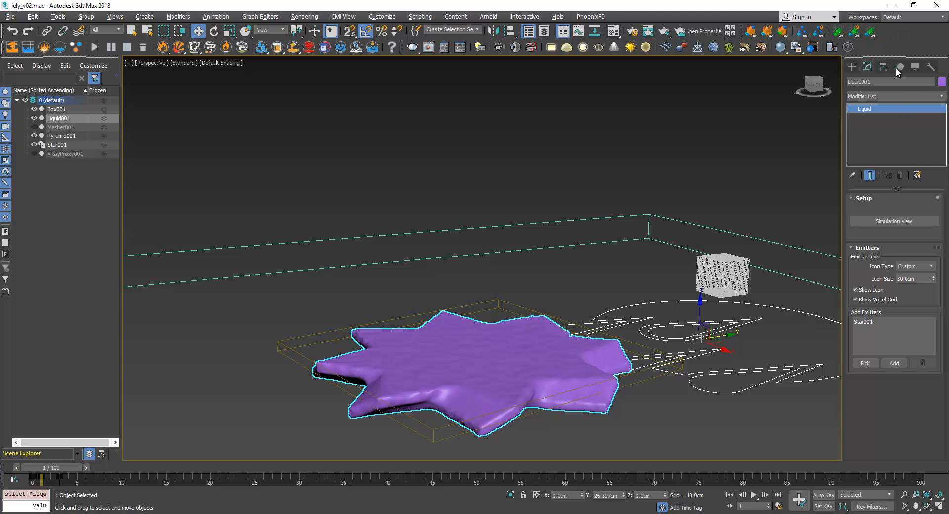
{"action": "left_click", "coordinate": [882, 69]}
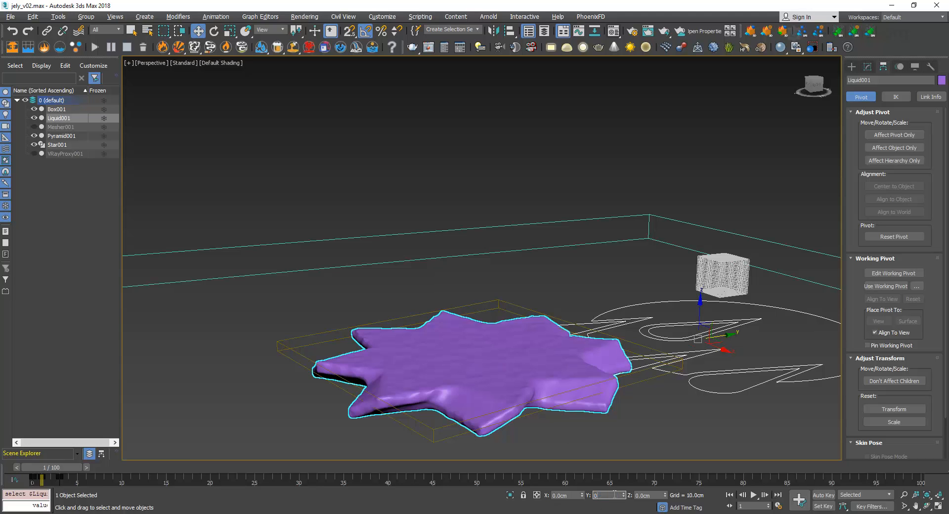
{"action": "key", "text": "Return"}
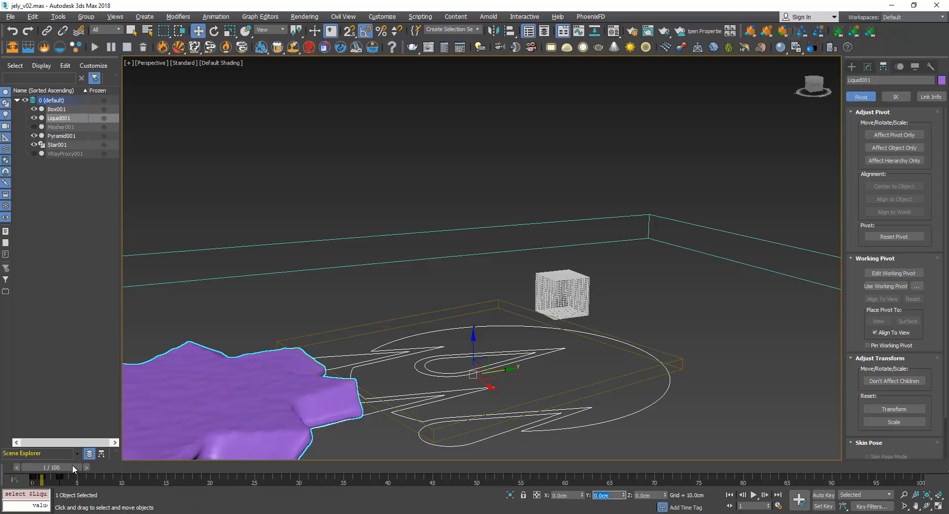
{"action": "left_click_drag", "start_coordinate": [74, 469], "coordinate": [66, 468]}
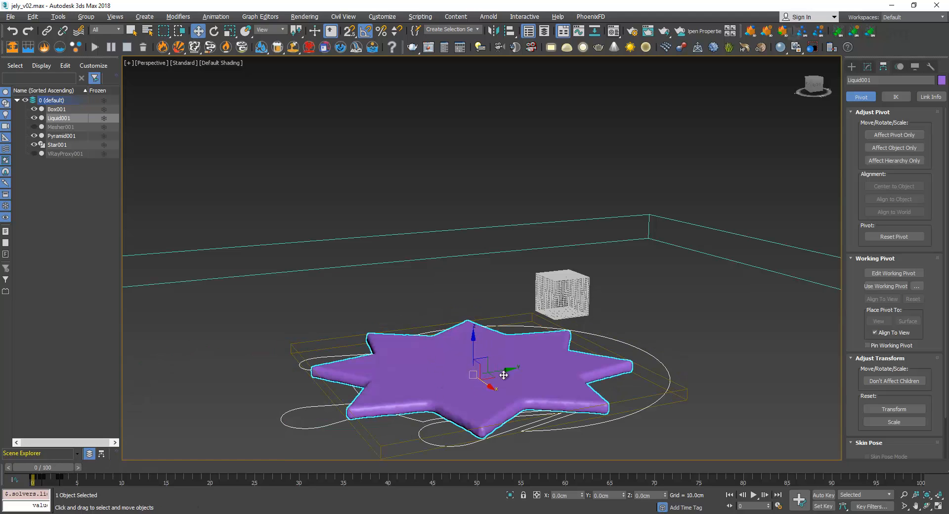
{"action": "left_click_drag", "start_coordinate": [73, 469], "coordinate": [44, 472]}
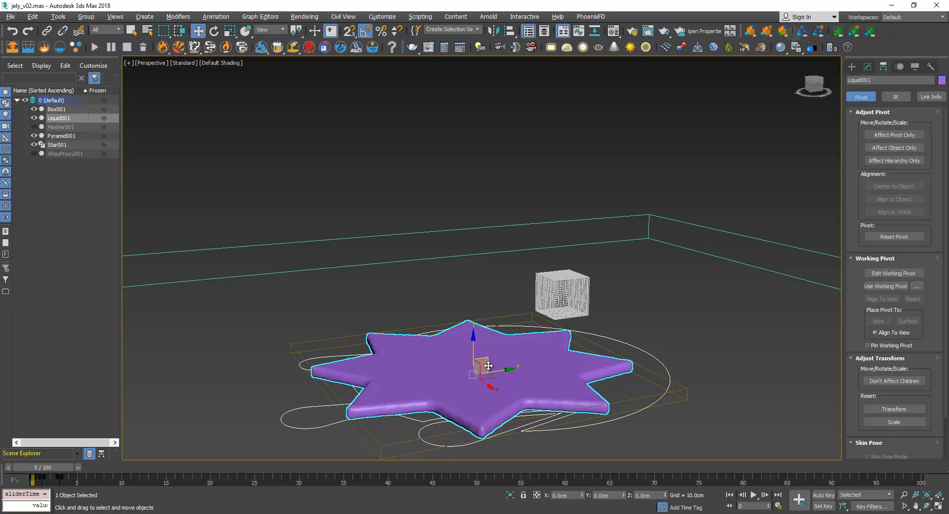
Center only Liquid001's pivot to the object and move it to the middle of the star, at about X -1.05 cm, Y 0.17 cm
{"action": "left_click", "coordinate": [895, 135]}
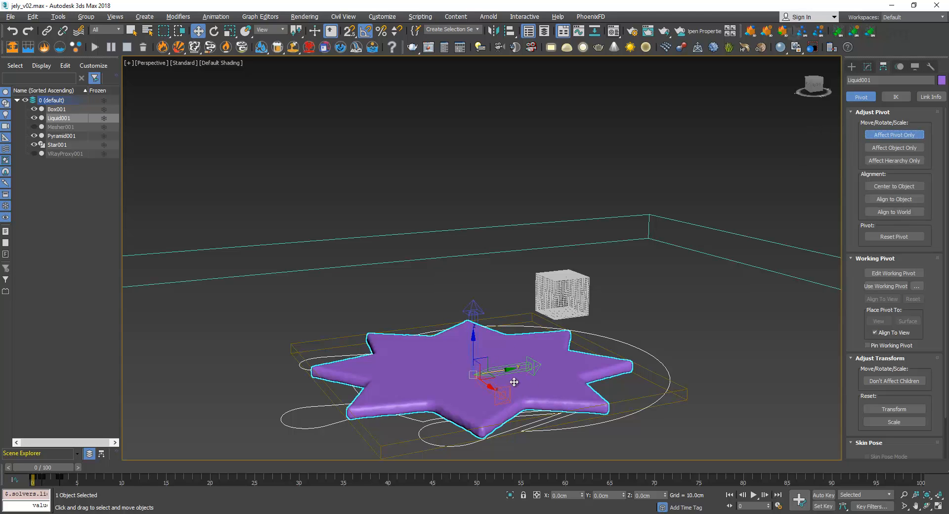
{"action": "left_click", "coordinate": [903, 187]}
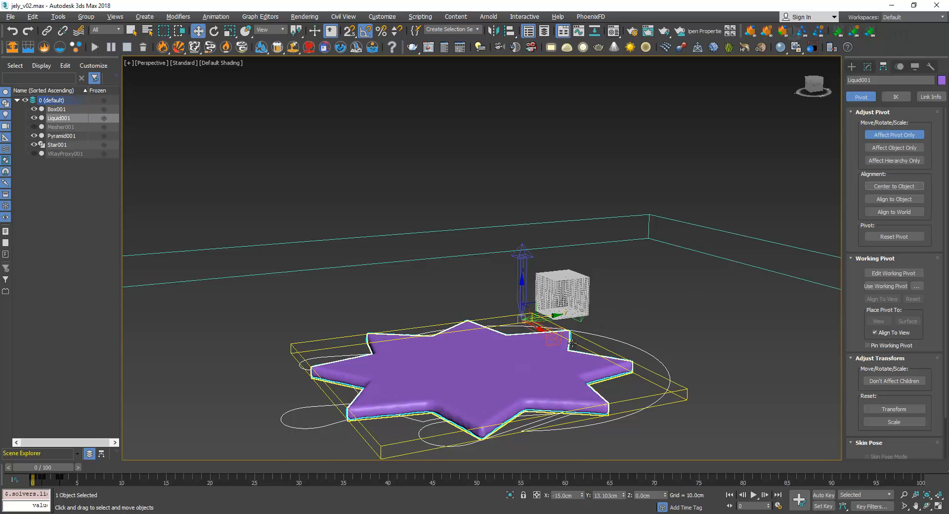
{"action": "middle_click_drag", "start_coordinate": [552, 328], "coordinate": [532, 366], "text": "alt"}
{"action": "left_click_drag", "start_coordinate": [528, 356], "coordinate": [368, 384]}
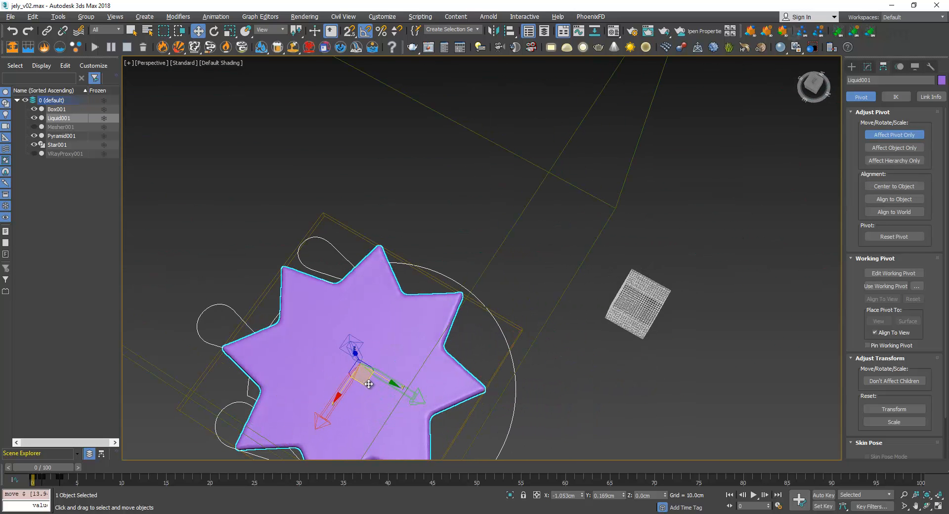
{"action": "middle_click_drag", "start_coordinate": [368, 384], "coordinate": [495, 375], "text": "alt"}
{"action": "left_click", "coordinate": [851, 68]}
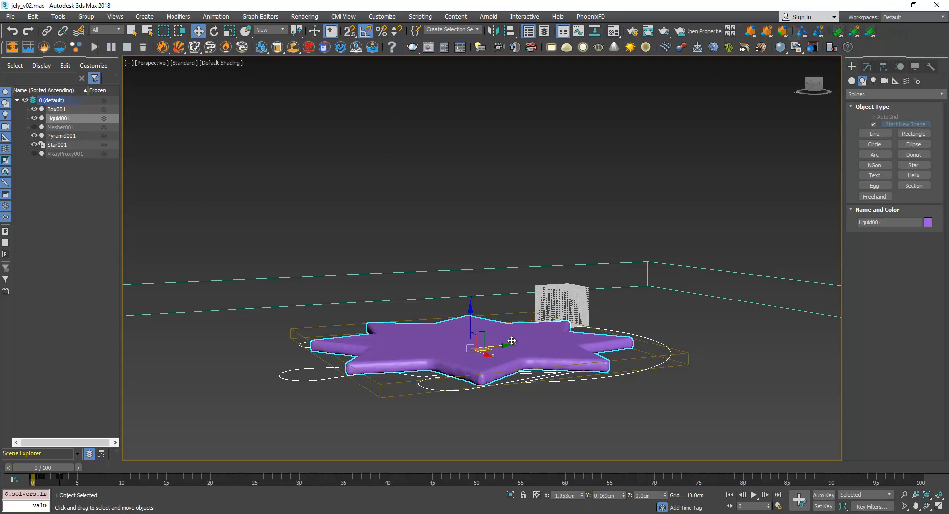
Open the recent scene jely_v03.max and continue past its missing external files
{"action": "left_click", "coordinate": [10, 16]}
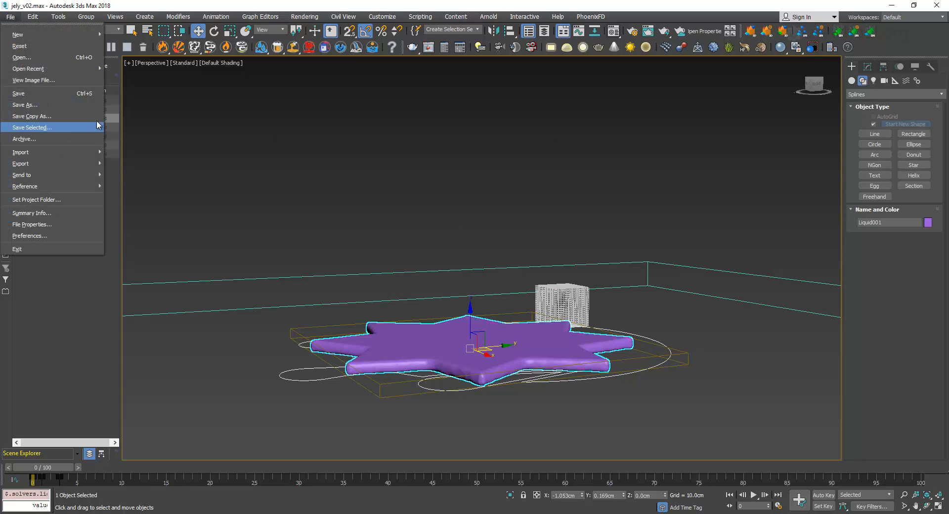
{"action": "mouse_move", "coordinate": [84, 69]}
{"action": "left_click", "coordinate": [266, 110]}
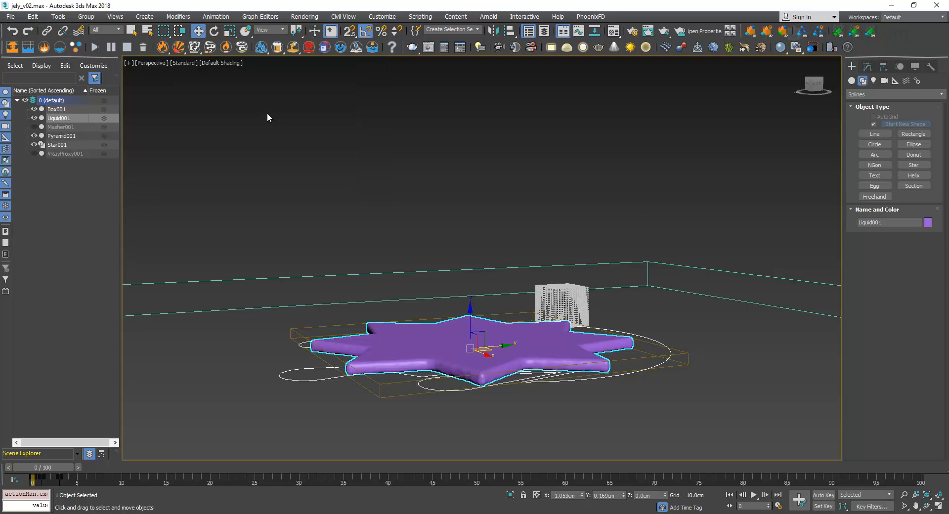
{"action": "left_click", "coordinate": [485, 277]}
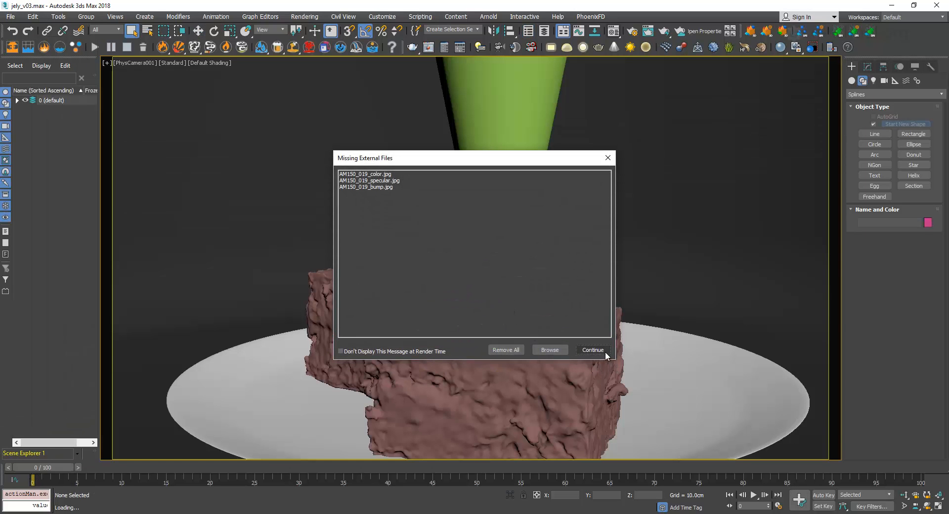
{"action": "left_click", "coordinate": [604, 351]}
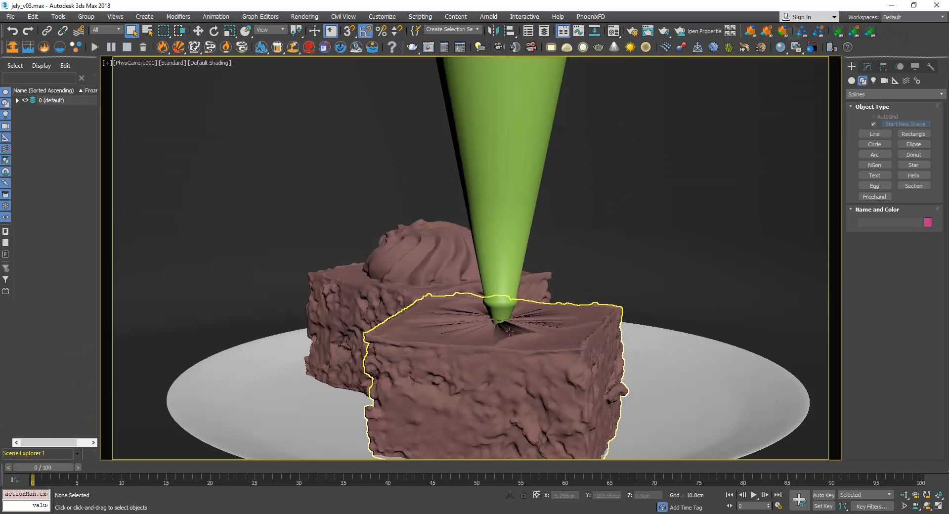
Scrub the piping animation to frame 7, then select the front cream swirl and show its base VRayProxy parameters
{"action": "left_click_drag", "start_coordinate": [67, 467], "coordinate": [226, 449]}
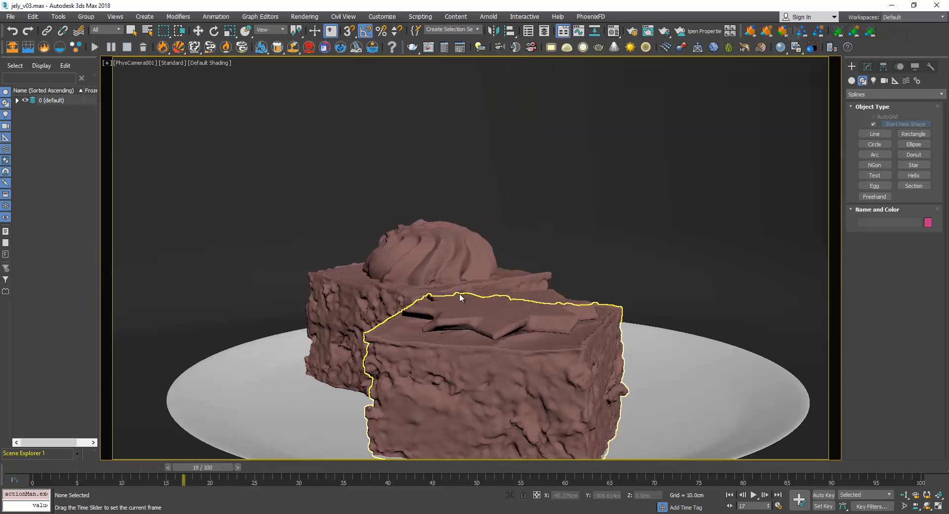
{"action": "left_click", "coordinate": [102, 468]}
{"action": "left_click", "coordinate": [500, 325]}
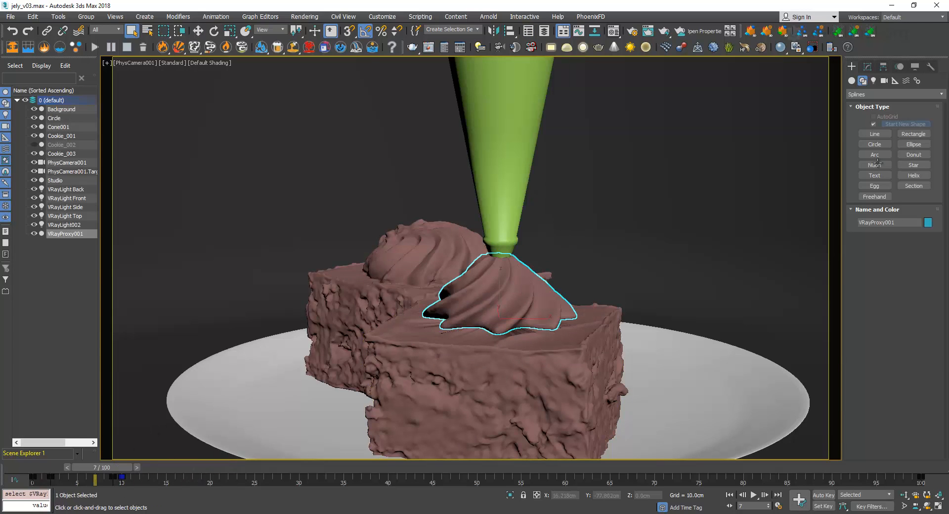
{"action": "left_click", "coordinate": [867, 68]}
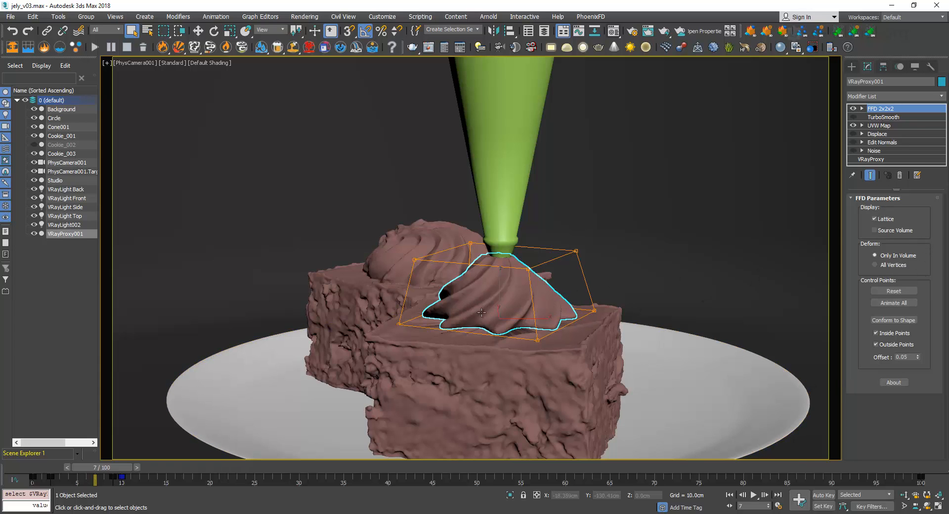
{"action": "left_click", "coordinate": [897, 158]}
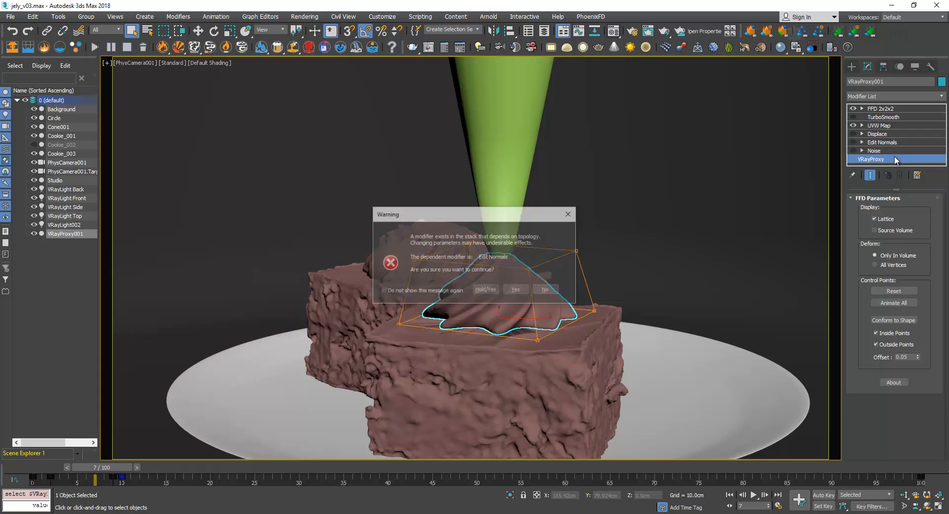
{"action": "left_click", "coordinate": [512, 289]}
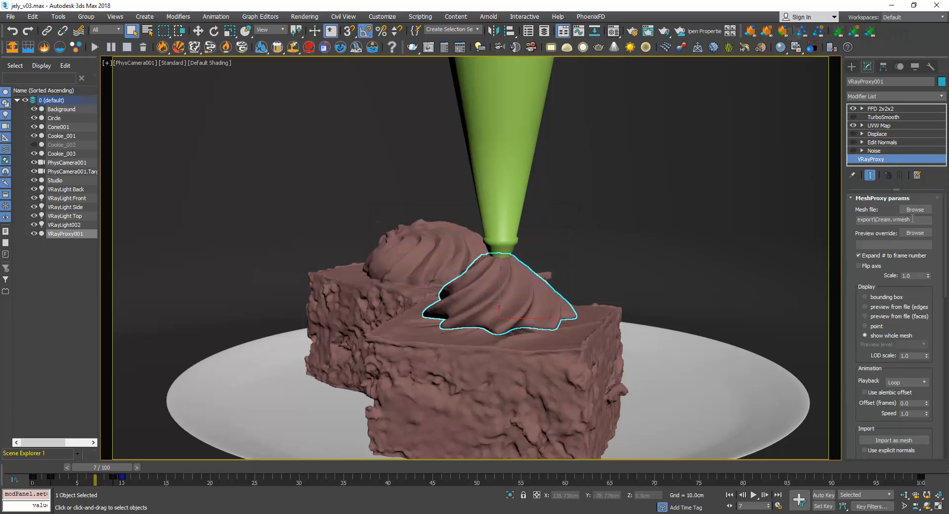
Inspect the proxy's mesh file and Loop playback by scrubbing beyond frame 30 to about frame 39 and back to frame 0
{"action": "double_click", "coordinate": [912, 219]}
{"action": "scroll", "coordinate": [879, 372], "scroll_direction": "down", "scroll_amount": 3}
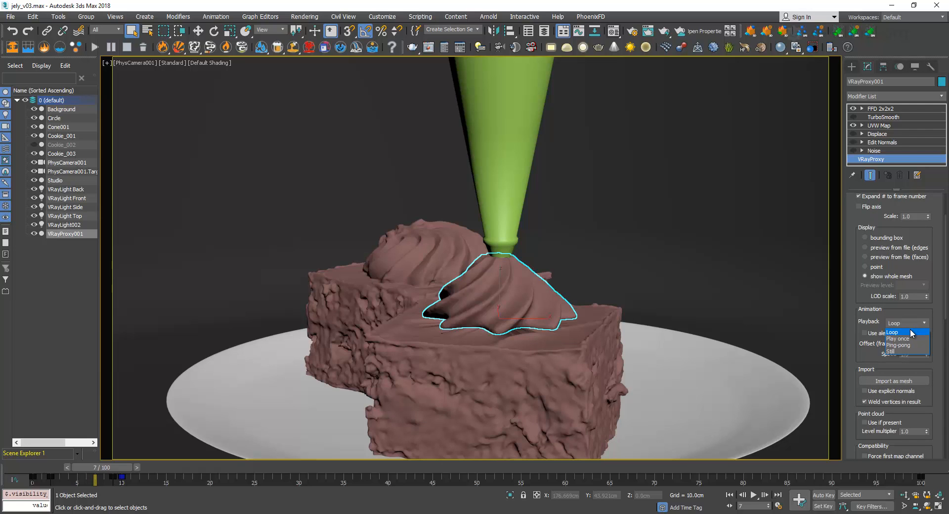
{"action": "left_click", "coordinate": [908, 331]}
{"action": "left_click", "coordinate": [298, 467]}
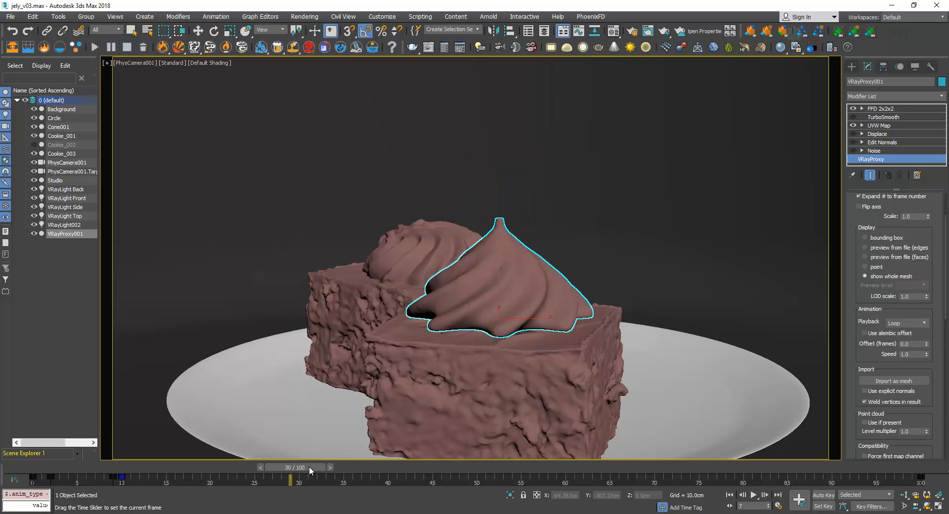
{"action": "left_click_drag", "start_coordinate": [312, 466], "coordinate": [403, 473]}
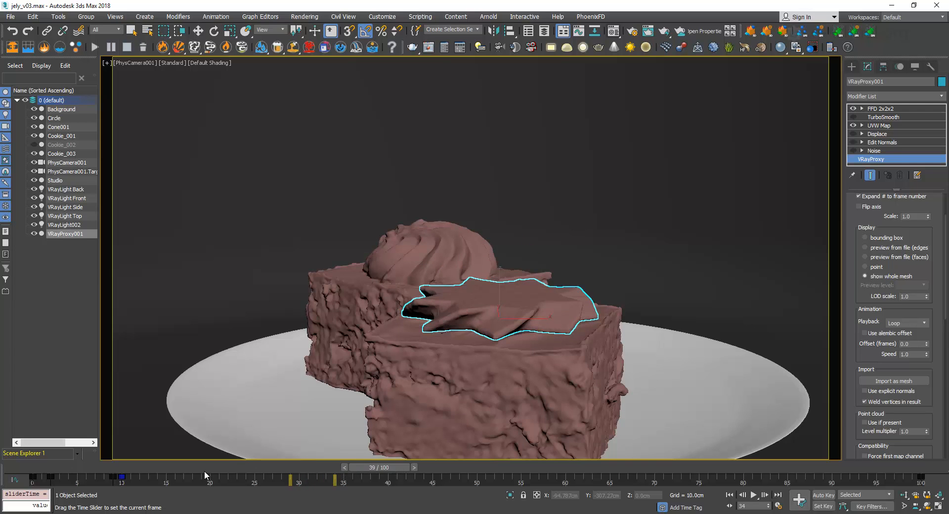
{"action": "left_click_drag", "start_coordinate": [205, 475], "coordinate": [30, 473]}
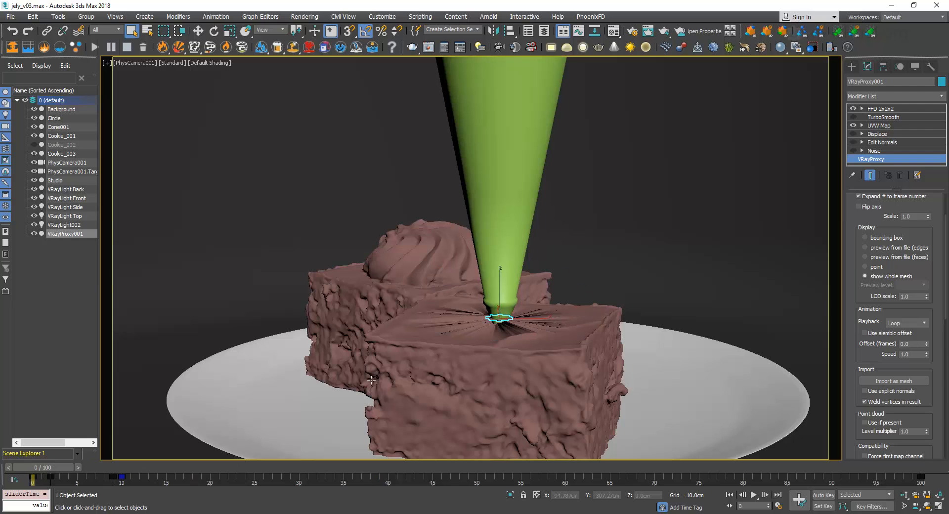
Try the Still playback option on the cream proxy, then set its Playback to Play once
{"action": "left_click", "coordinate": [922, 323]}
{"action": "left_click", "coordinate": [915, 322]}
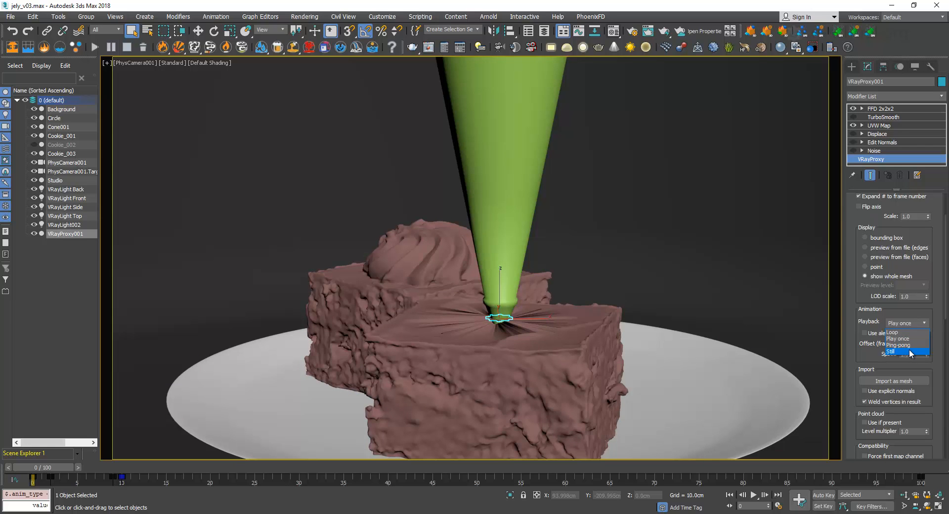
{"action": "left_click", "coordinate": [907, 352]}
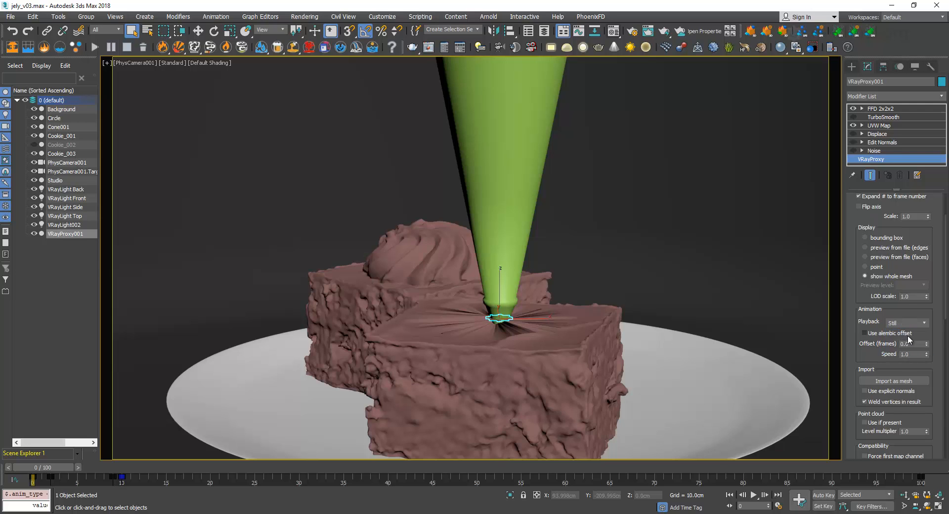
{"action": "left_click", "coordinate": [910, 323]}
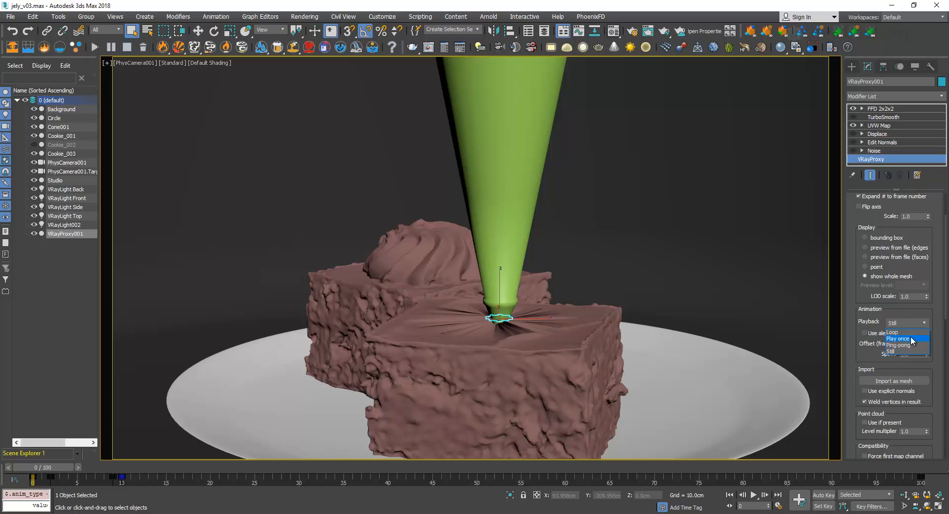
{"action": "left_click", "coordinate": [910, 339]}
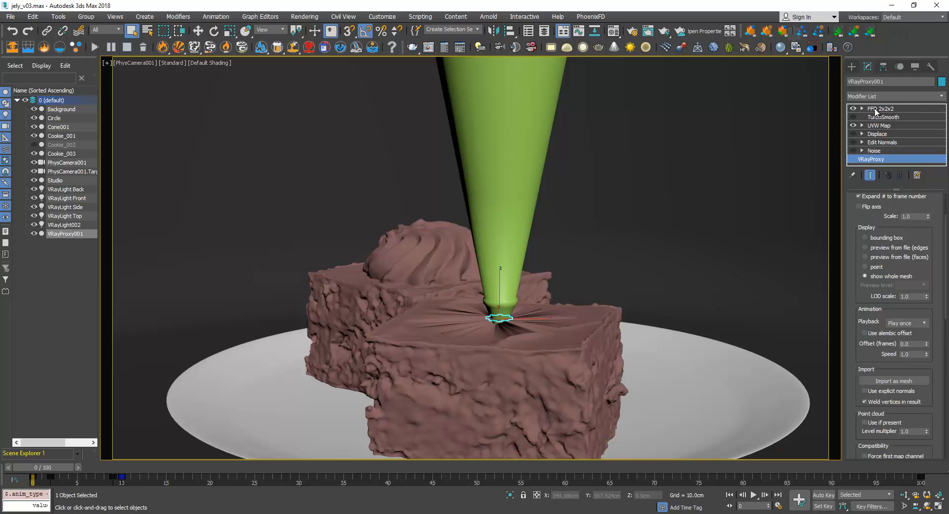
Scrub the cream animation to frame 6 and browse the modifiers available for the proxy without adding one
{"action": "left_click_drag", "start_coordinate": [58, 467], "coordinate": [112, 456]}
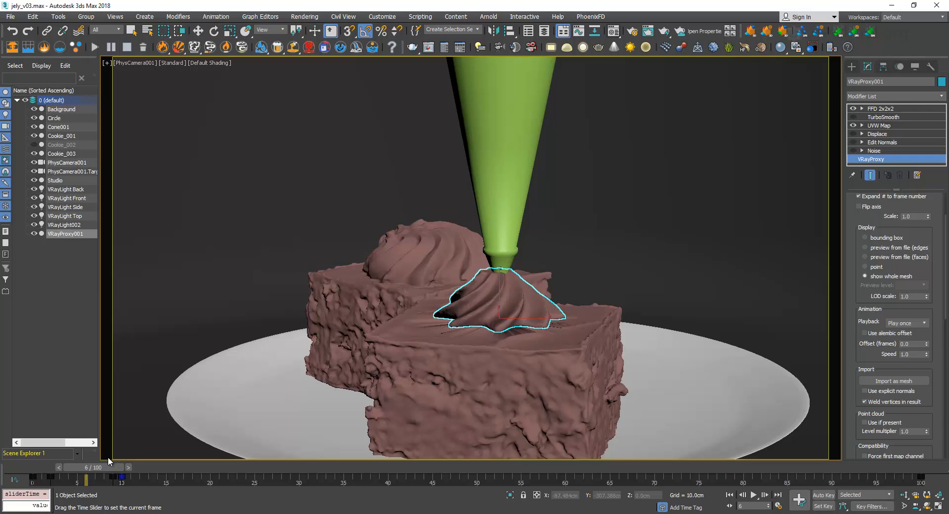
{"action": "key", "text": "q"}
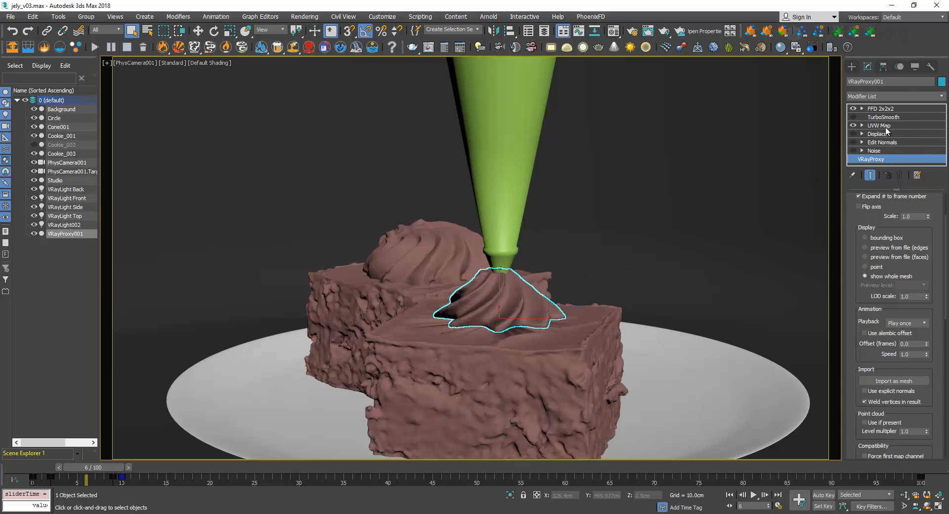
{"action": "left_click", "coordinate": [942, 97]}
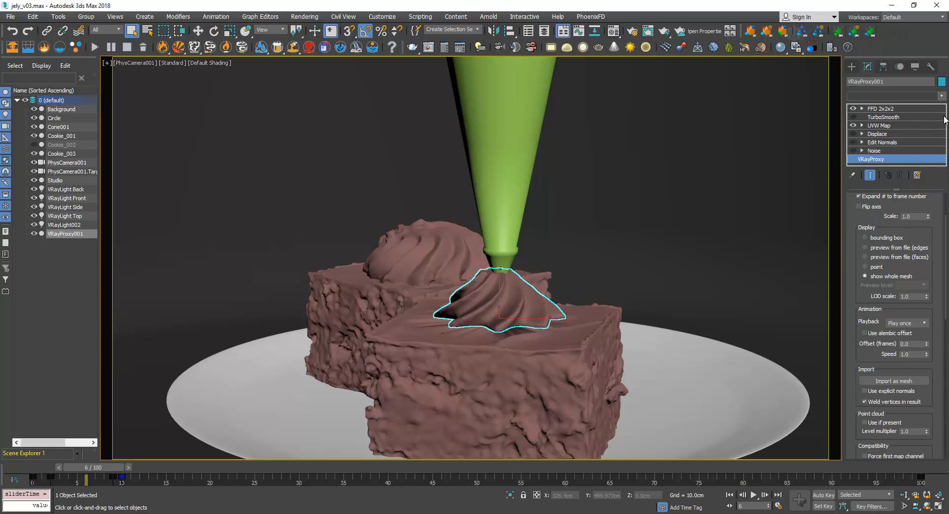
{"action": "left_click", "coordinate": [942, 97]}
{"action": "scroll", "coordinate": [929, 242], "scroll_direction": "down", "scroll_amount": 10}
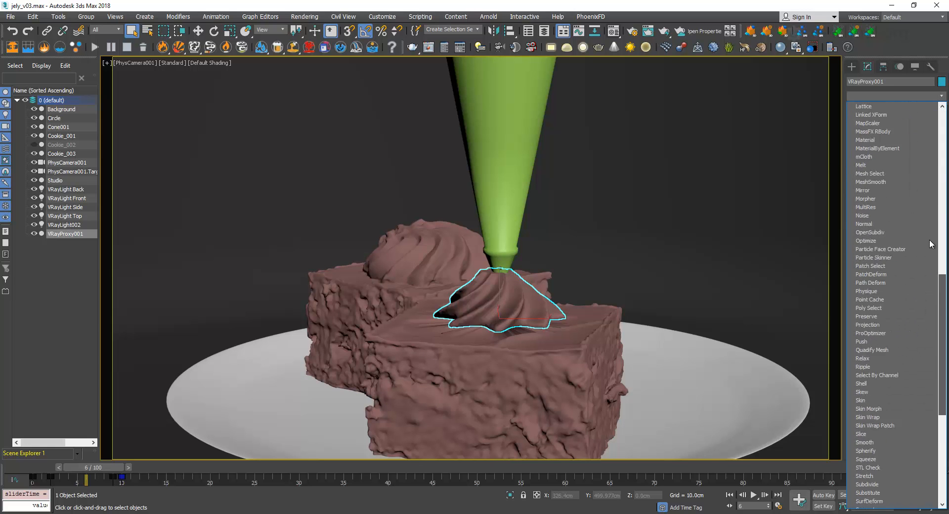
{"action": "left_click_drag", "start_coordinate": [929, 239], "coordinate": [941, 107]}
{"action": "left_click", "coordinate": [942, 97]}
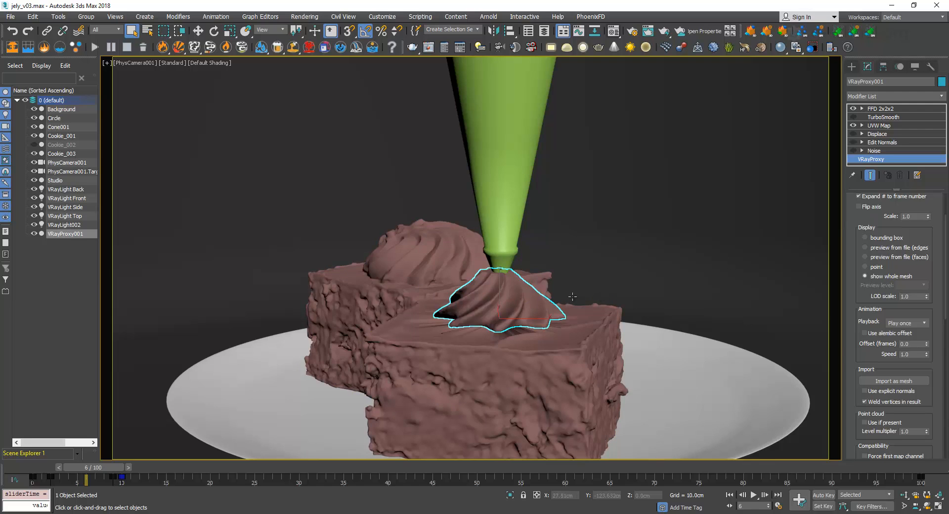
Return the timeline to frame 0 and scrub the cream piping animation to frame 10
{"action": "left_click_drag", "start_coordinate": [67, 470], "coordinate": [19, 467]}
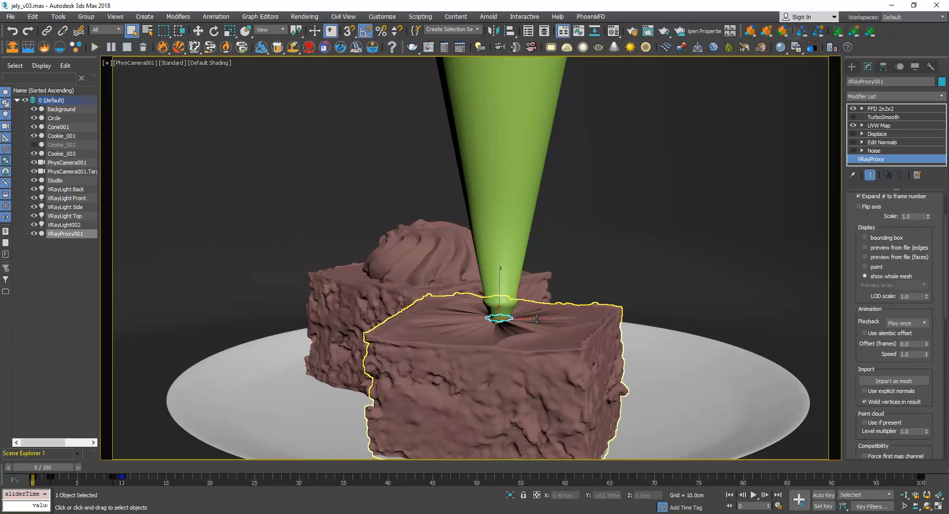
{"action": "left_click_drag", "start_coordinate": [66, 468], "coordinate": [153, 473]}
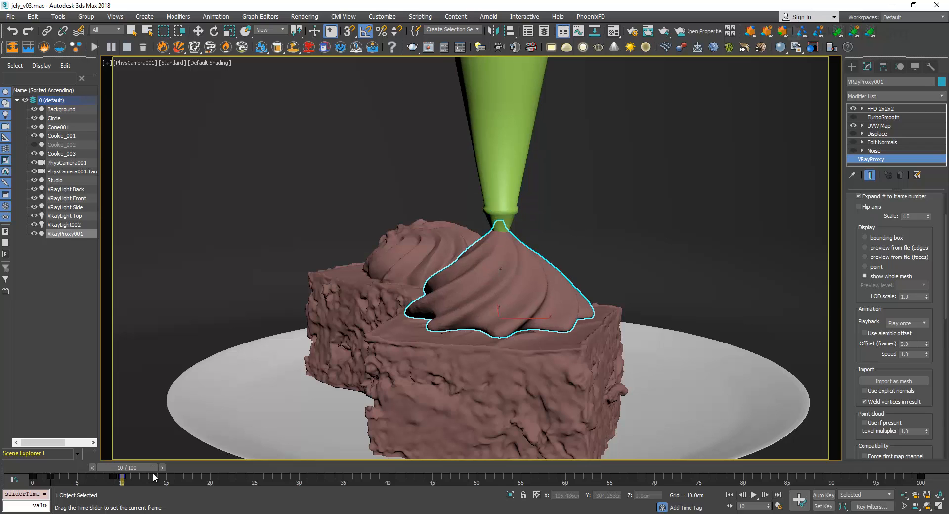